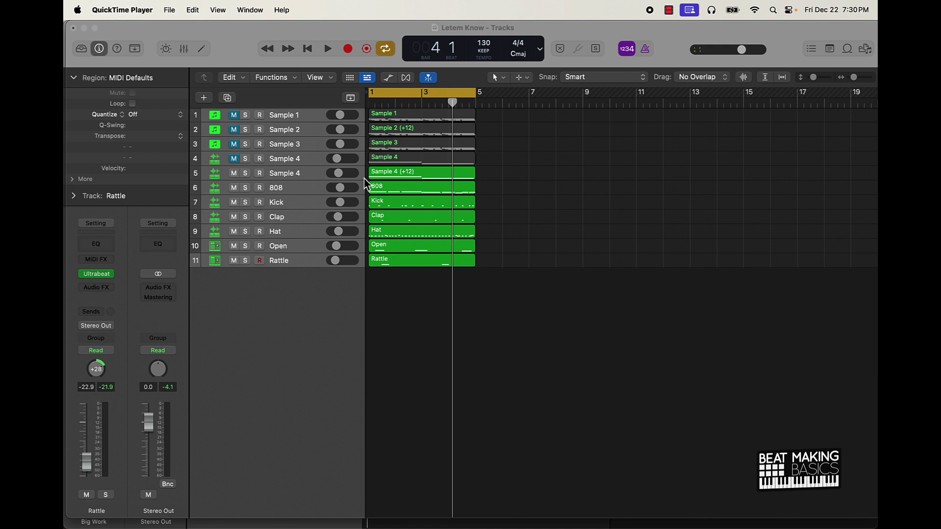
# Mute every track except Sample 1 and the 808, and play the loop from the start.
pyautogui.click(240, 182)
pyautogui.click(234, 174)
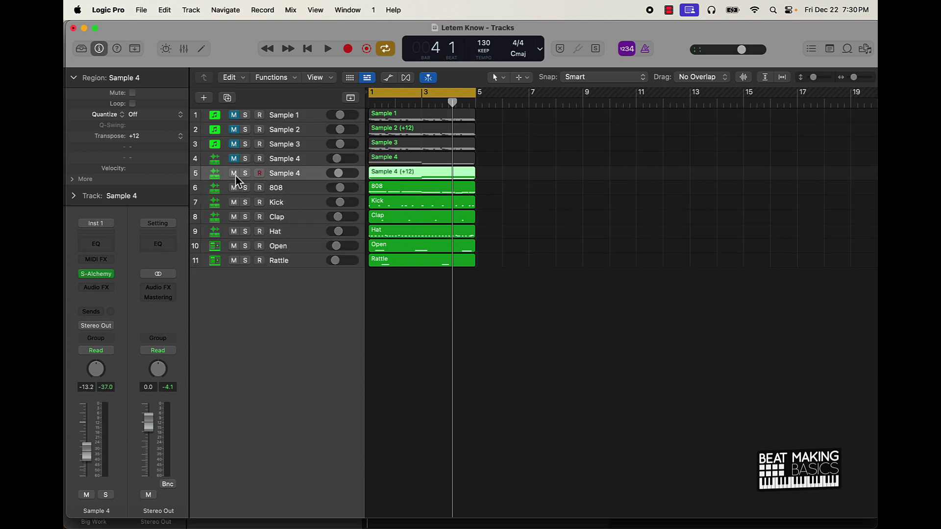
pyautogui.click(234, 116)
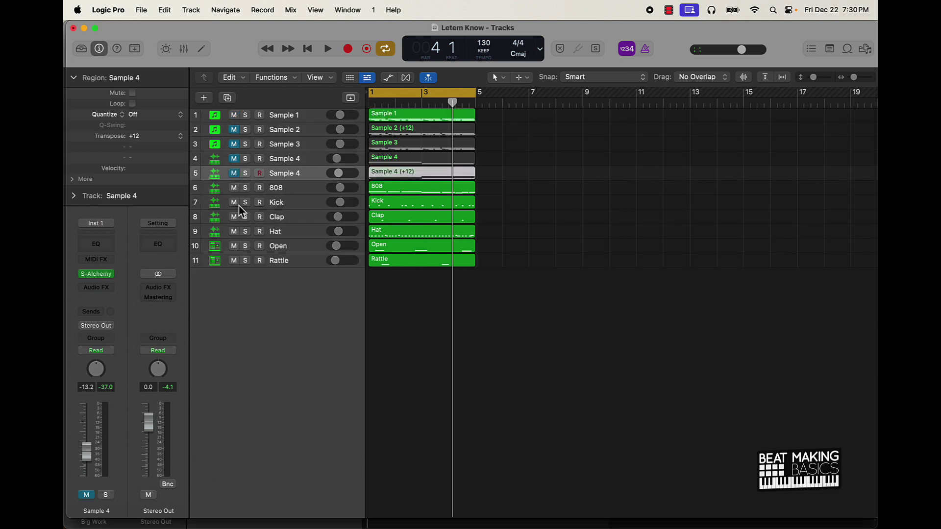
pyautogui.moveTo(235, 202); pyautogui.dragTo(241, 275)
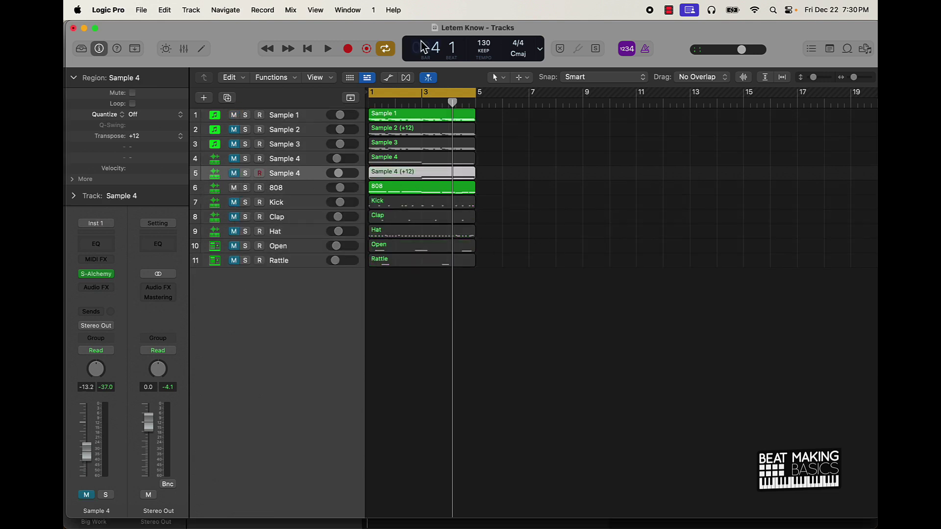
pyautogui.click(519, 210)
pyautogui.press('Return')
pyautogui.press('space')
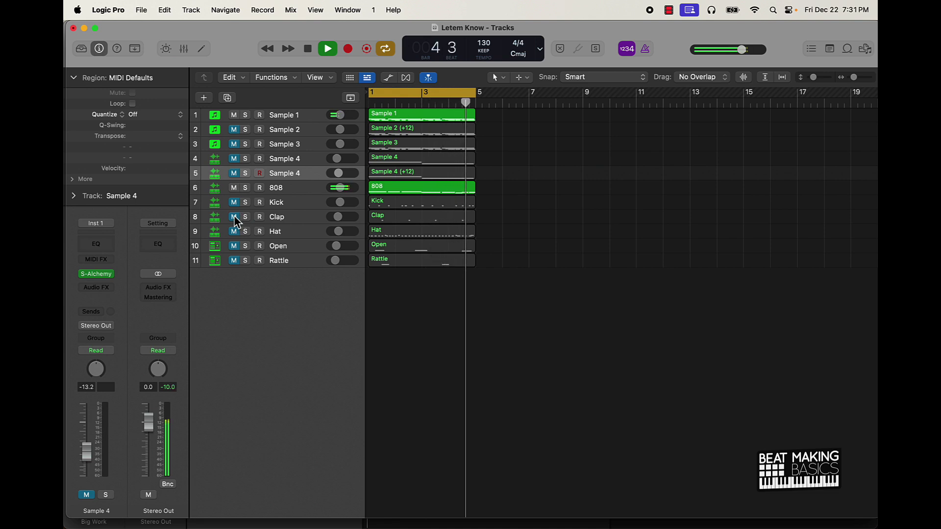
# Bring in the Clap, Hat, Open and Rattle tracks during playback, followed by the Kick and the transposed Sample 4, and stop.
pyautogui.moveTo(233, 217); pyautogui.dragTo(236, 288)
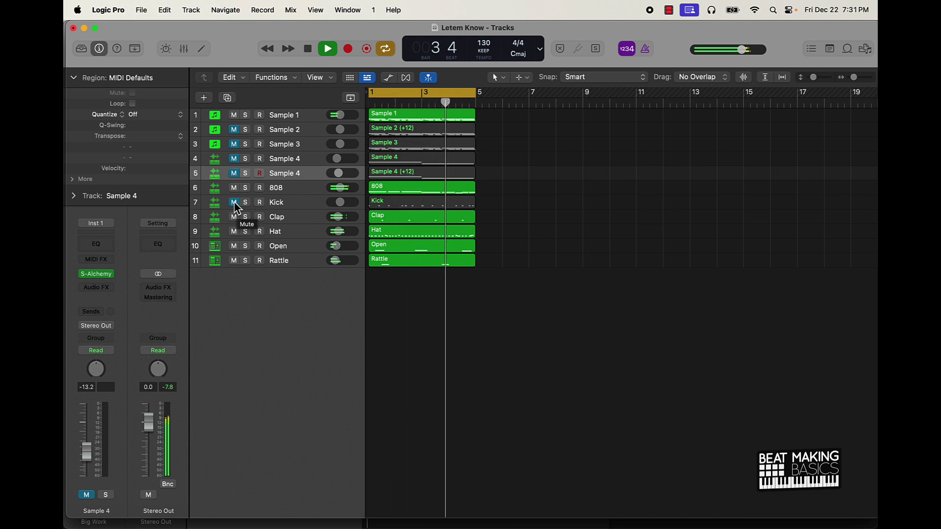
pyautogui.moveTo(234, 202); pyautogui.dragTo(236, 179)
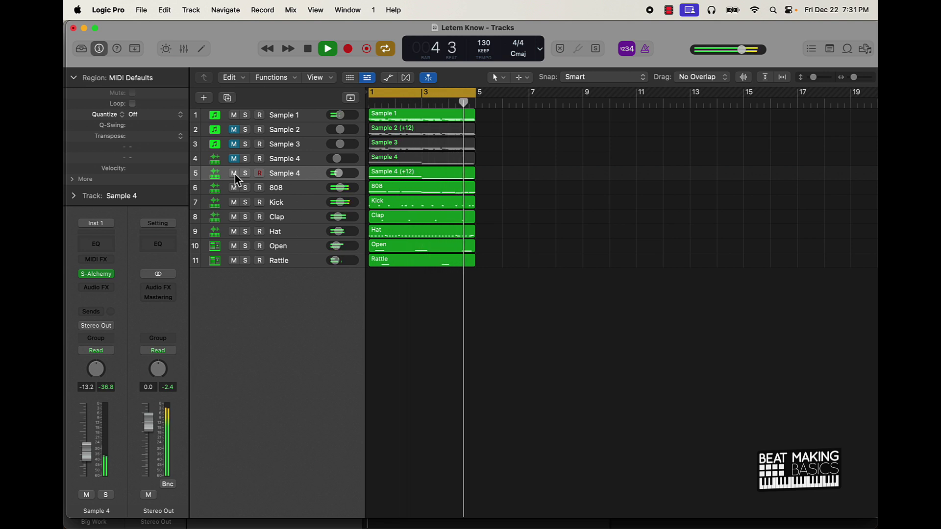
pyautogui.press('space')
# Mute all tracks except Sample 1, listen to it on its own, and select its track.
pyautogui.click(234, 174)
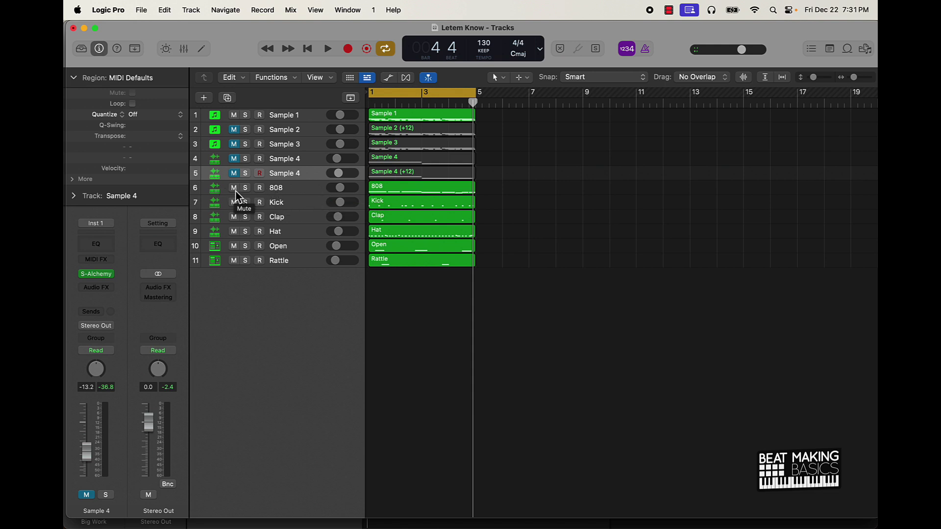
pyautogui.moveTo(233, 130); pyautogui.dragTo(270, 257)
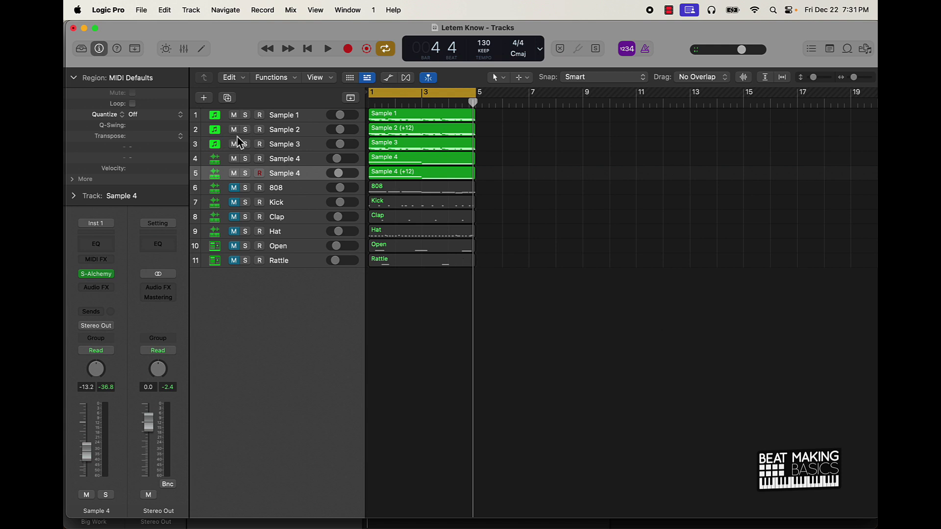
pyautogui.moveTo(235, 130); pyautogui.dragTo(239, 175)
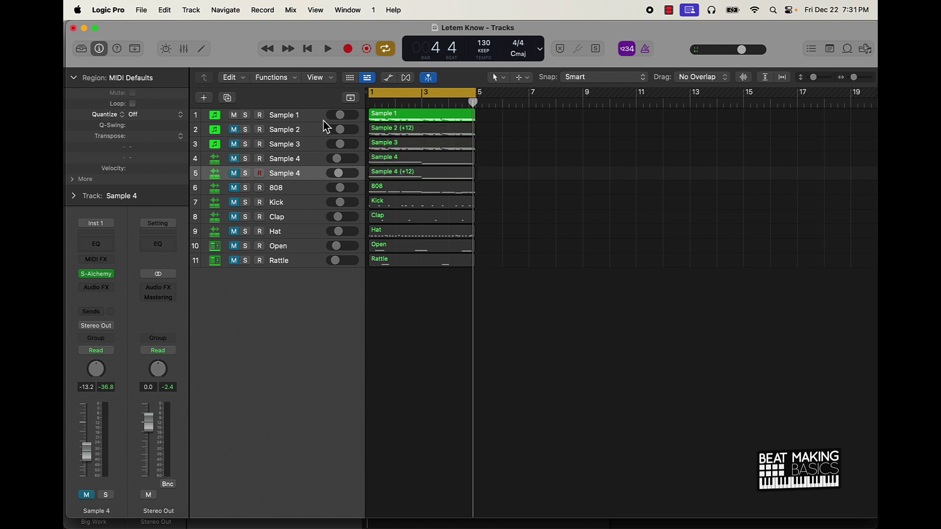
pyautogui.press('space')
pyautogui.press('space')
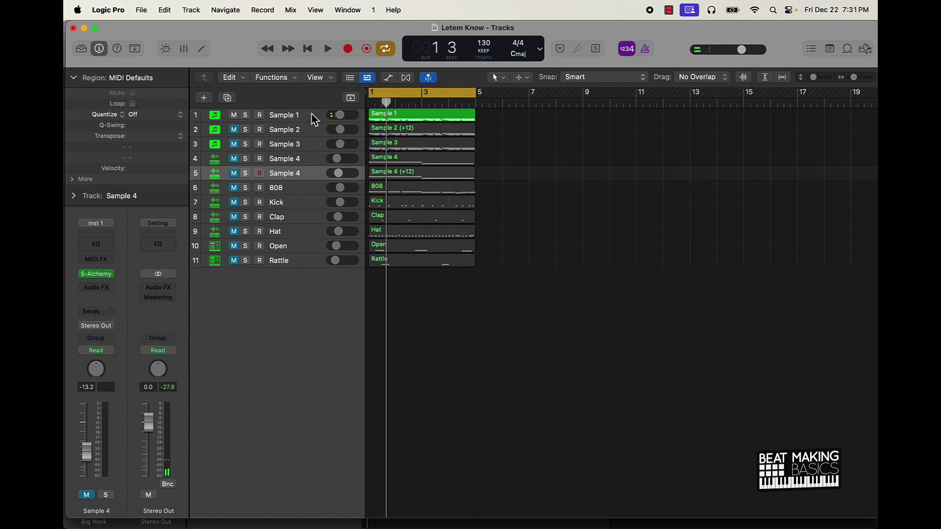
pyautogui.click(296, 119)
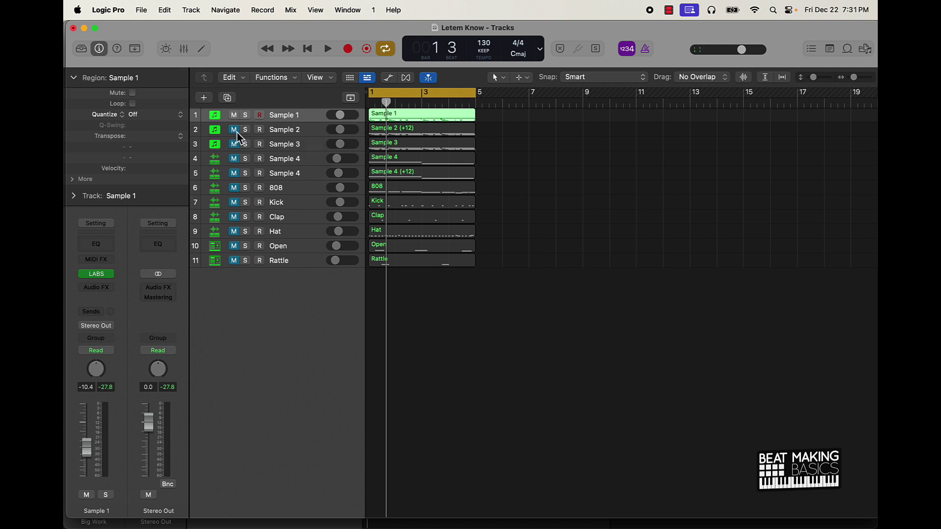
# Mute Sample 1, unmute Sample 2 and listen to Sample 2 alone.
pyautogui.keyDown('shift'); pyautogui.click(257, 132); pyautogui.keyUp('shift')
pyautogui.click(235, 117)
pyautogui.click(286, 129)
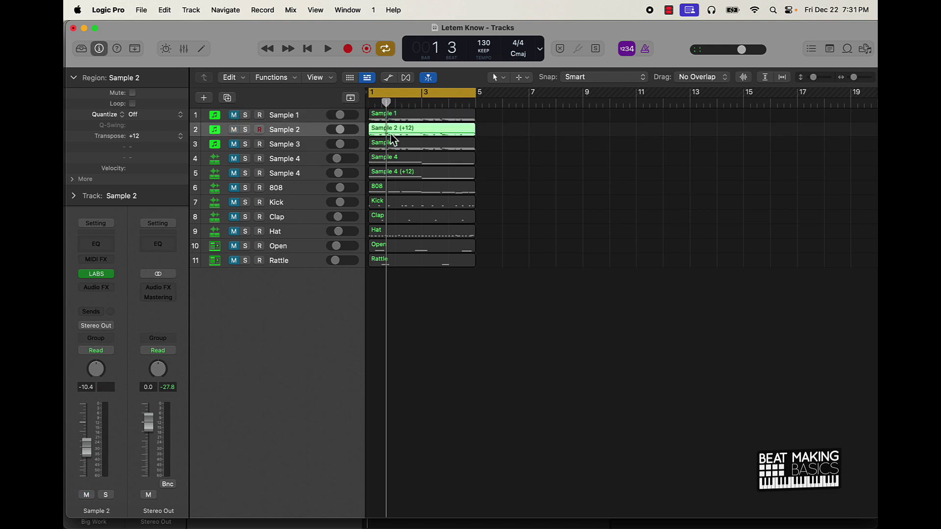
pyautogui.press('space')
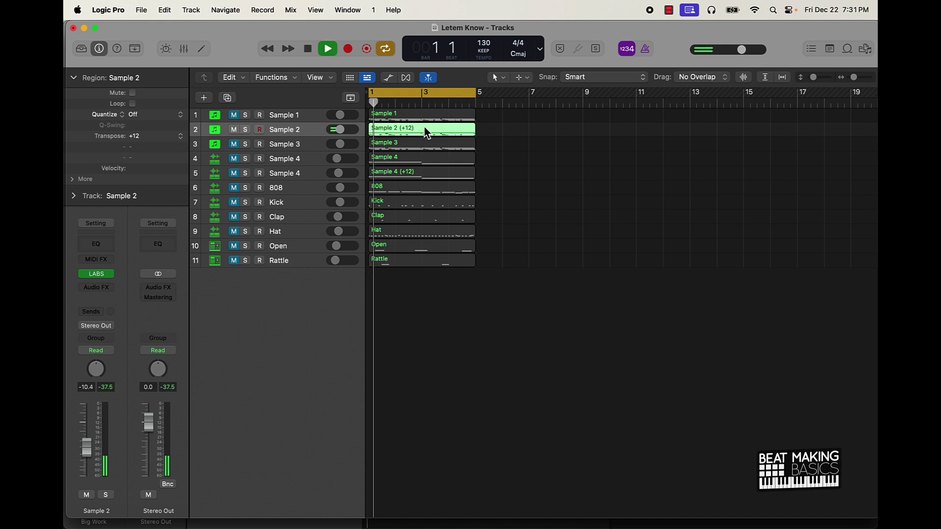
# Mute Sample 2 and listen to Sample 3 alone.
pyautogui.click(234, 129)
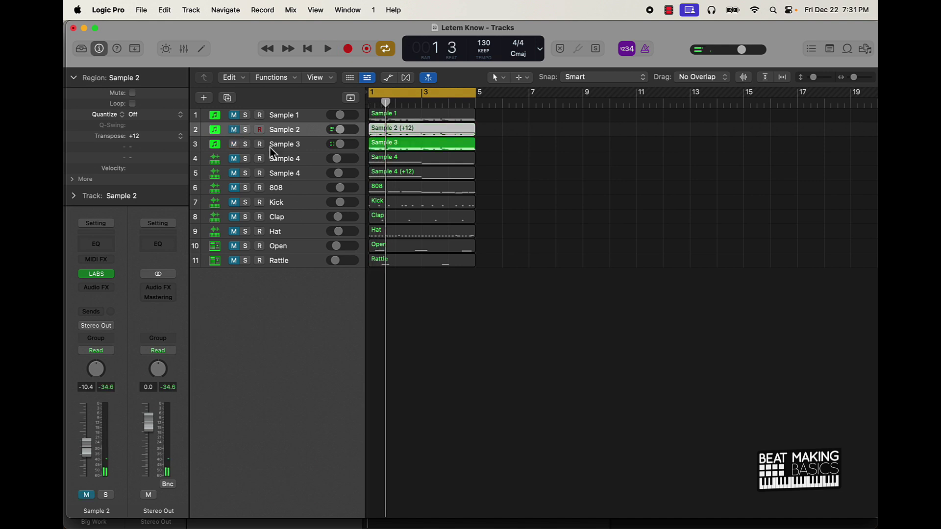
pyautogui.click(285, 147)
pyautogui.press('space')
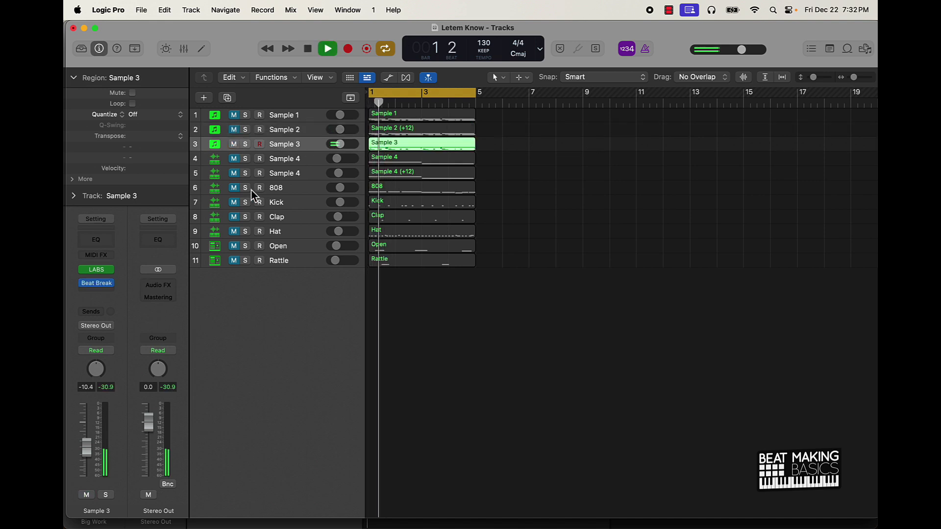
pyautogui.press('space')
# Inspect the Beat Breaker effect on Sample 3, close it and replay the track.
pyautogui.click(97, 283)
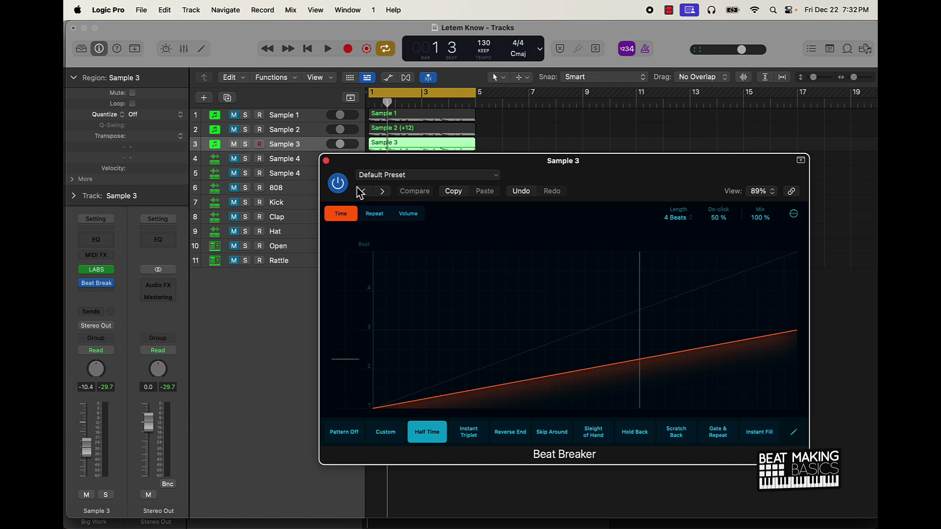
pyautogui.click(326, 160)
pyautogui.press('space')
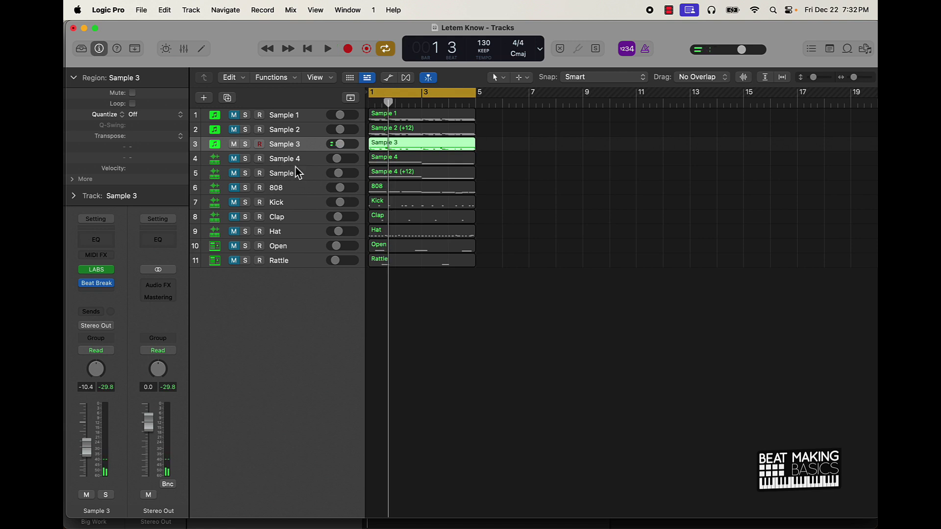
# Rename the fifth track to Sample 5.
pyautogui.doubleClick(307, 173)
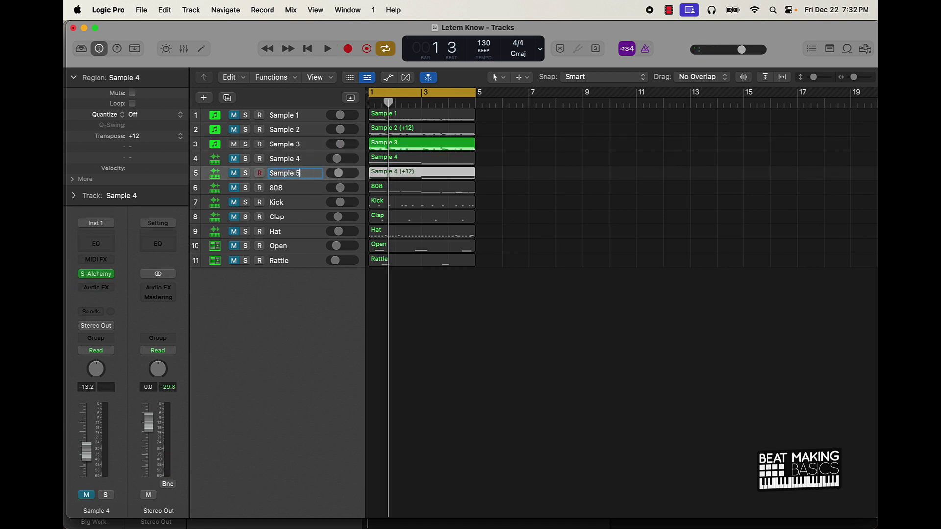
pyautogui.write('Sample 5')
# Mute Sample 3, unmute Sample 4 and listen to Sample 4 alone.
pyautogui.click(233, 144)
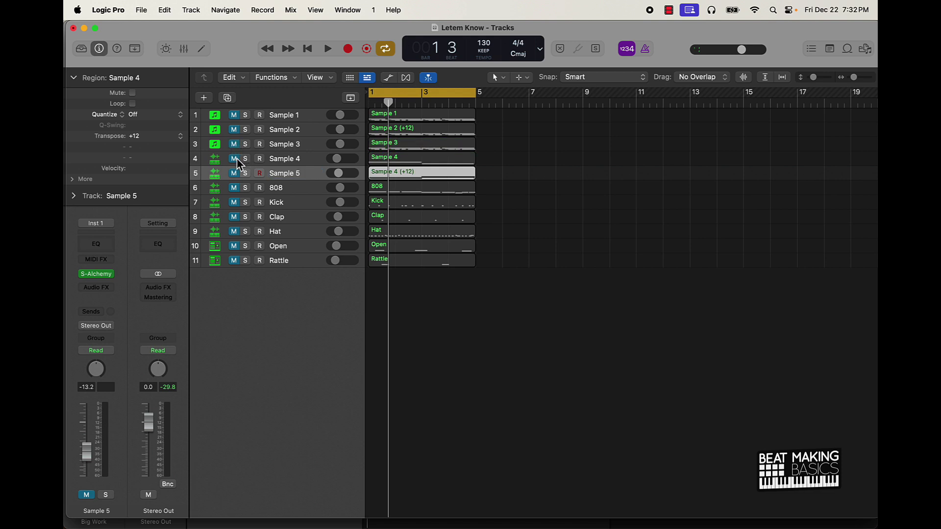
pyautogui.click(235, 159)
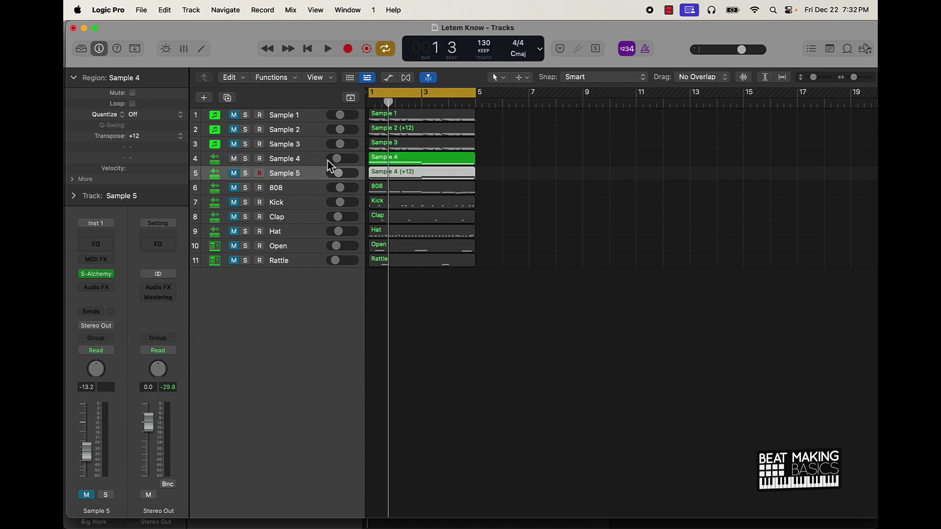
pyautogui.press('space')
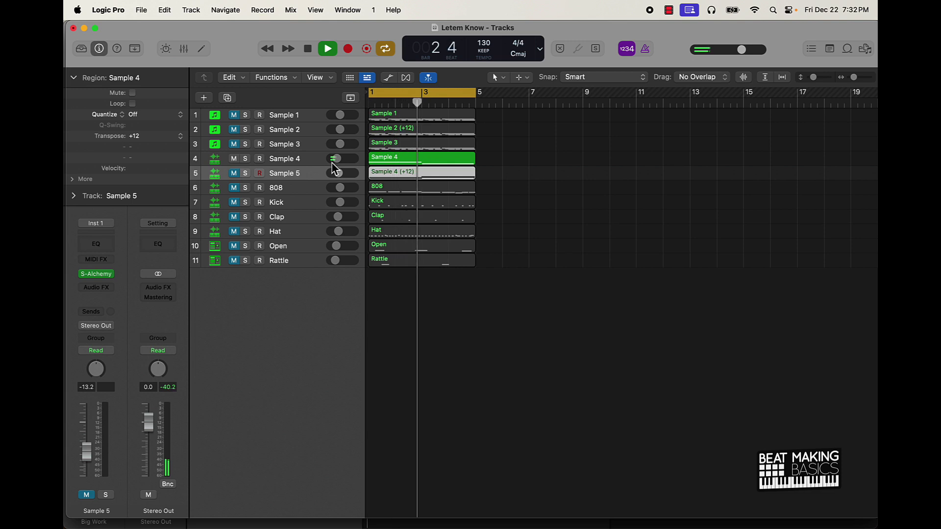
pyautogui.press('space')
# Mute Sample 4, unmute Sample 5 and listen to Sample 5 alone.
pyautogui.click(233, 173)
pyautogui.click(286, 169)
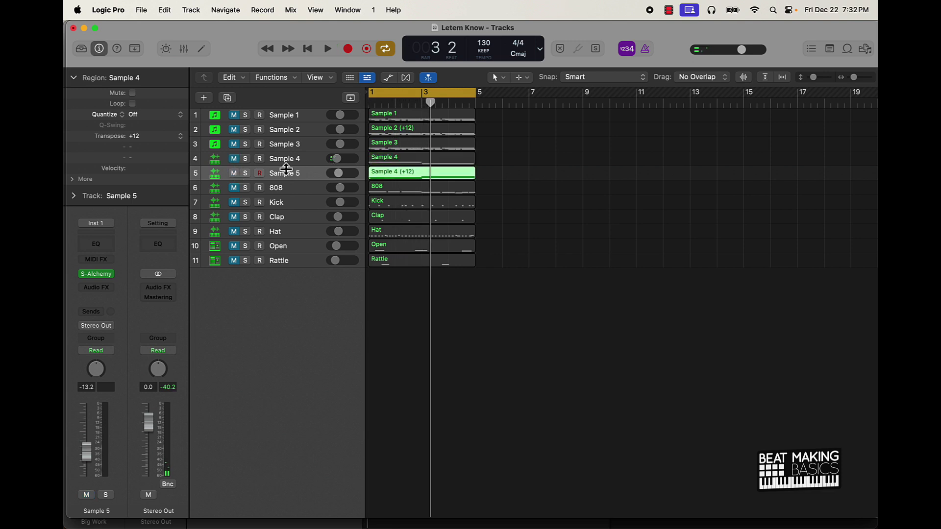
pyautogui.press('space')
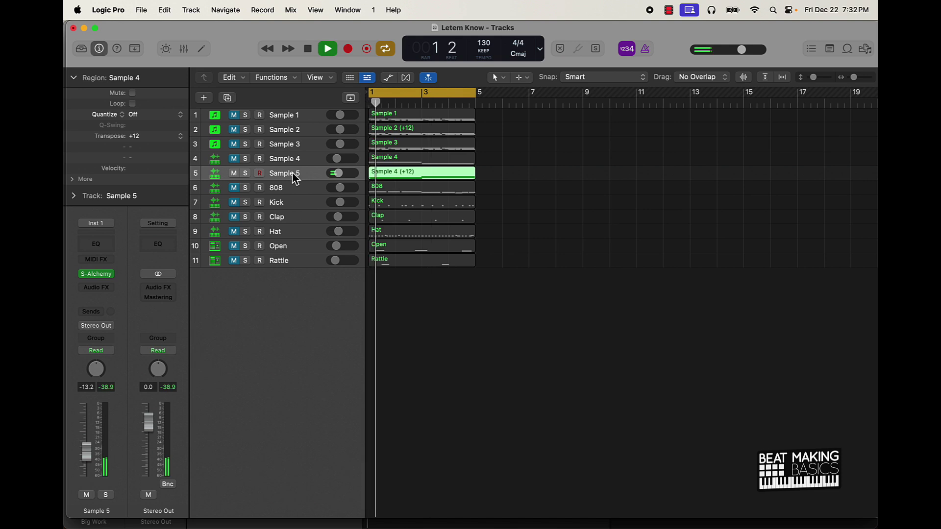
# Select all regions and name them after their tracks.
pyautogui.press('super+a')
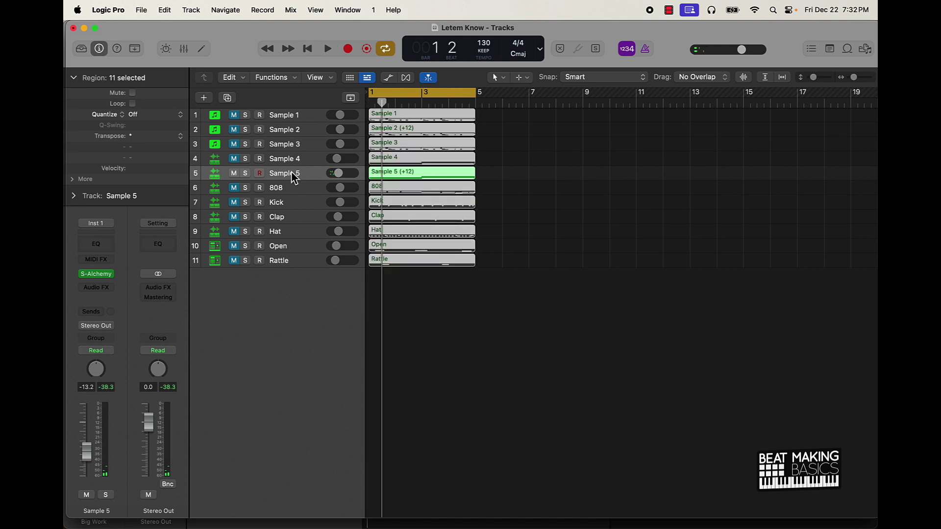
pyautogui.click(457, 303)
# Mute Sample 5 and unmute the Sample 1 and 808 tracks for the intro.
pyautogui.click(234, 175)
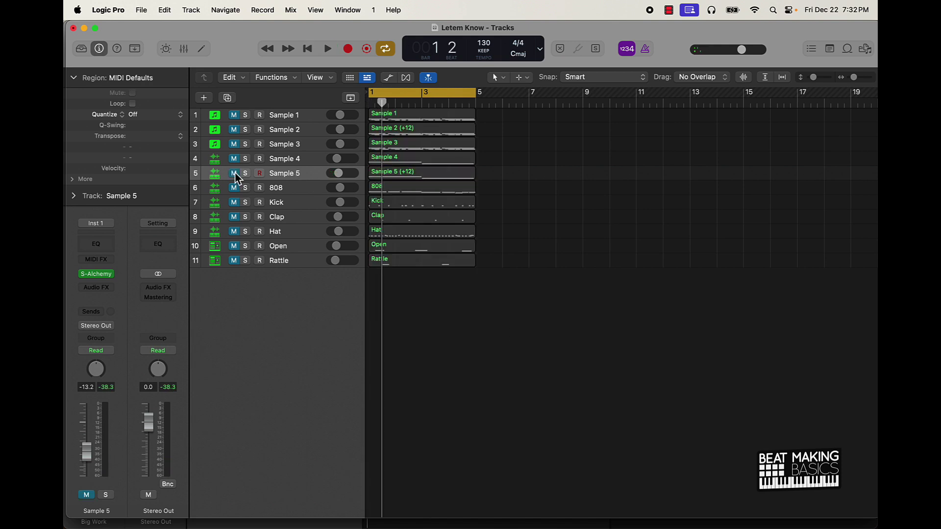
pyautogui.click(234, 116)
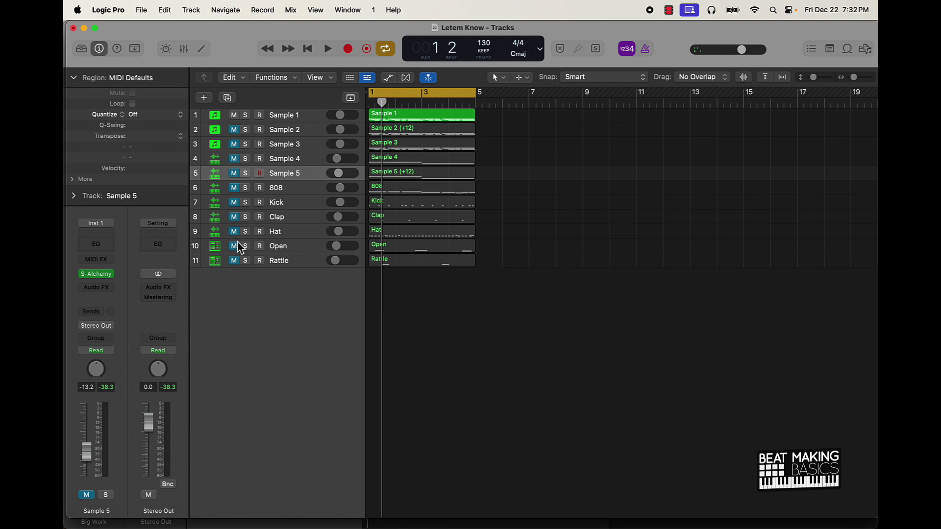
pyautogui.click(234, 189)
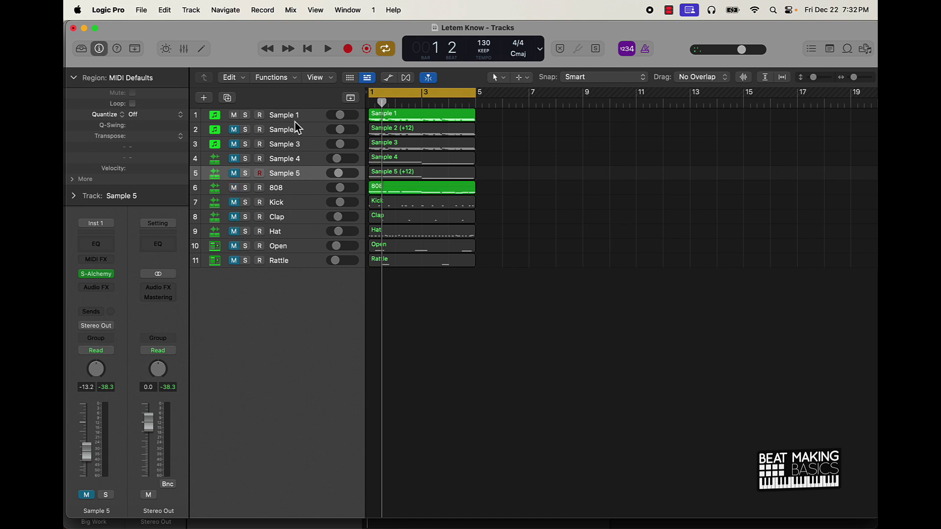
pyautogui.moveTo(445, 302); pyautogui.dragTo(467, 238)
# Repeat the four-bar regions of all tracks back to back until the arrangement reaches bar 41.
pyautogui.press('super+a')
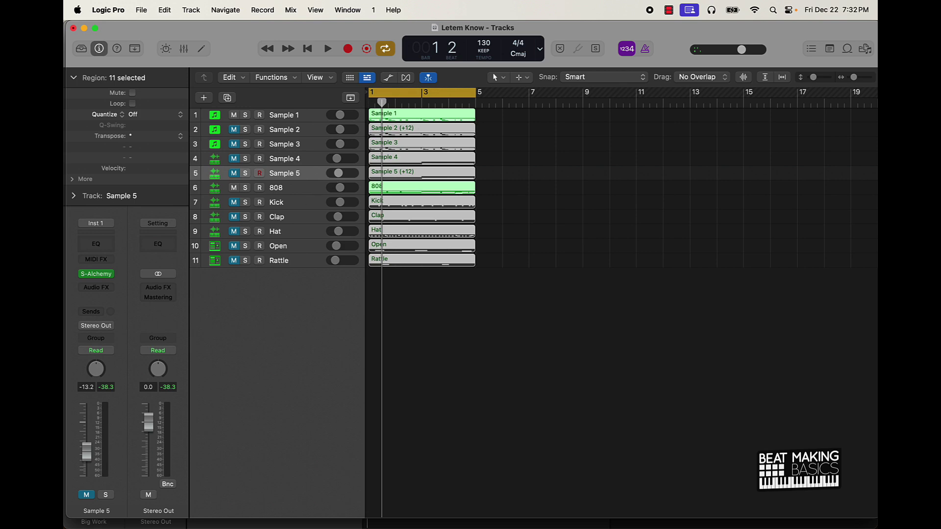
pyautogui.press('super+r')
pyautogui.press('super+r')
pyautogui.press('super+r')
pyautogui.press('super+r')
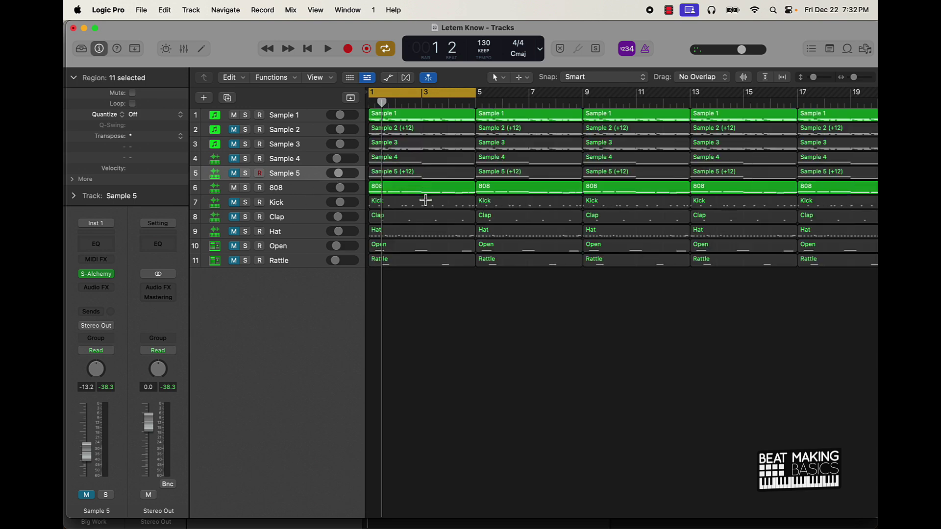
pyautogui.scroll(-4, 549, 307)
pyautogui.hscroll(5, 541, 309)
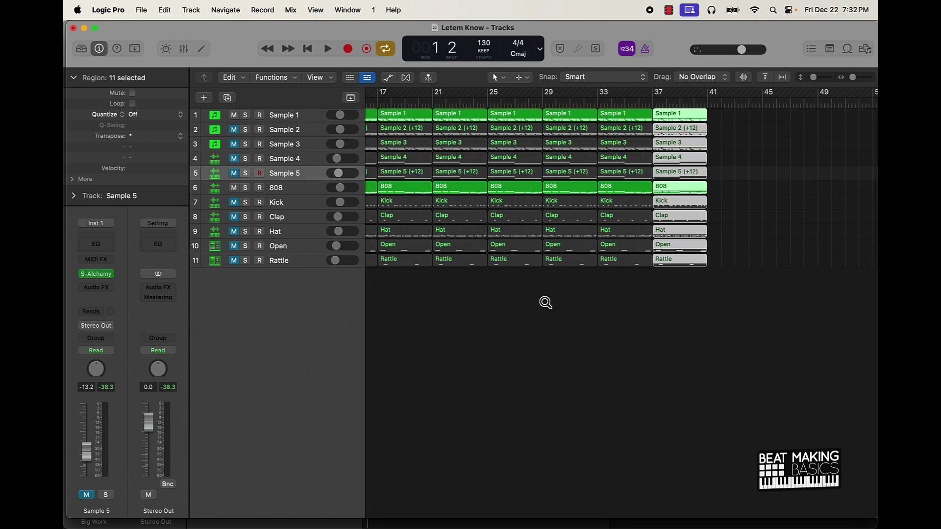
pyautogui.hscroll(-5, 490, 292)
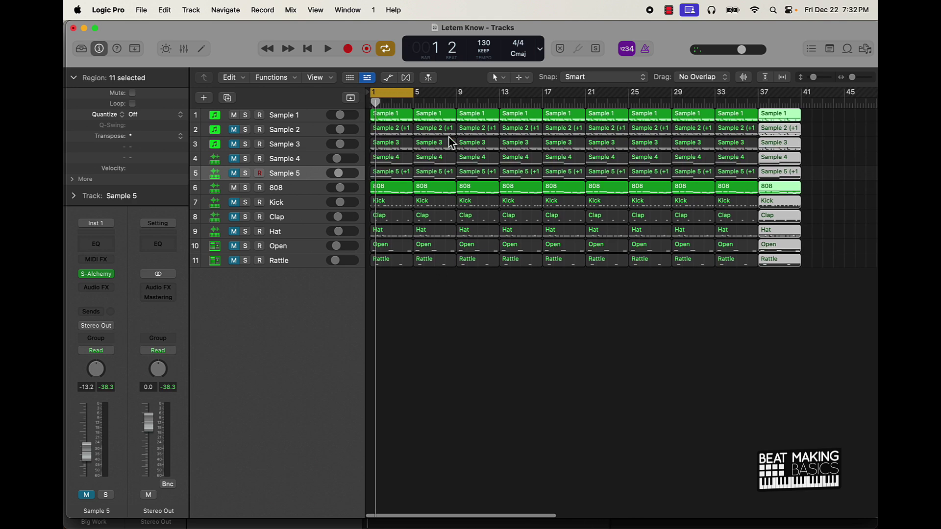
# Mute the first four-bar regions of all tracks except Sample 1 and the 808.
pyautogui.click(407, 135)
pyautogui.keyDown('shift'); pyautogui.click(400, 147); pyautogui.keyUp('shift')
pyautogui.keyDown('shift'); pyautogui.click(399, 157); pyautogui.keyUp('shift')
pyautogui.keyDown('shift'); pyautogui.click(400, 172); pyautogui.keyUp('shift')
pyautogui.keyDown('shift'); pyautogui.click(398, 203); pyautogui.keyUp('shift')
pyautogui.keyDown('shift'); pyautogui.click(398, 221); pyautogui.keyUp('shift')
pyautogui.keyDown('shift'); pyautogui.click(400, 234); pyautogui.keyUp('shift')
pyautogui.keyDown('shift'); pyautogui.click(395, 260); pyautogui.keyUp('shift')
pyautogui.keyDown('shift'); pyautogui.click(396, 249); pyautogui.keyUp('shift')
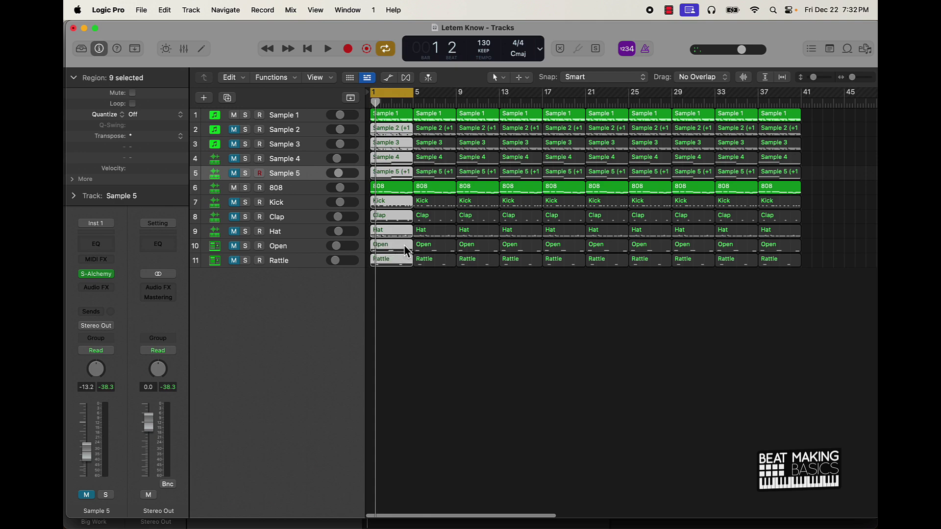
pyautogui.hotkey('ctrl', 'm')
# Play the arrangement with cycle mode turned off, and unmute the Clap, Hat, Open and Rattle tracks.
pyautogui.press('space')
pyautogui.click(435, 294)
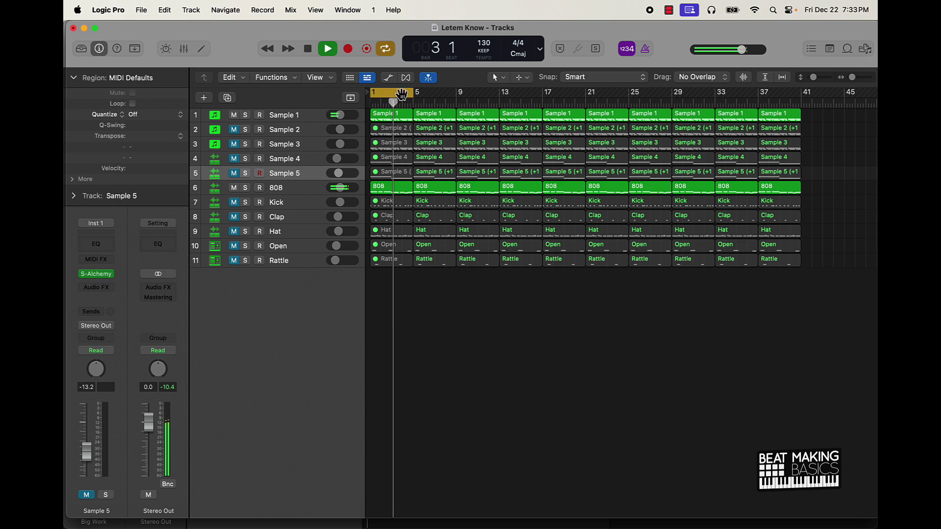
pyautogui.press('c')
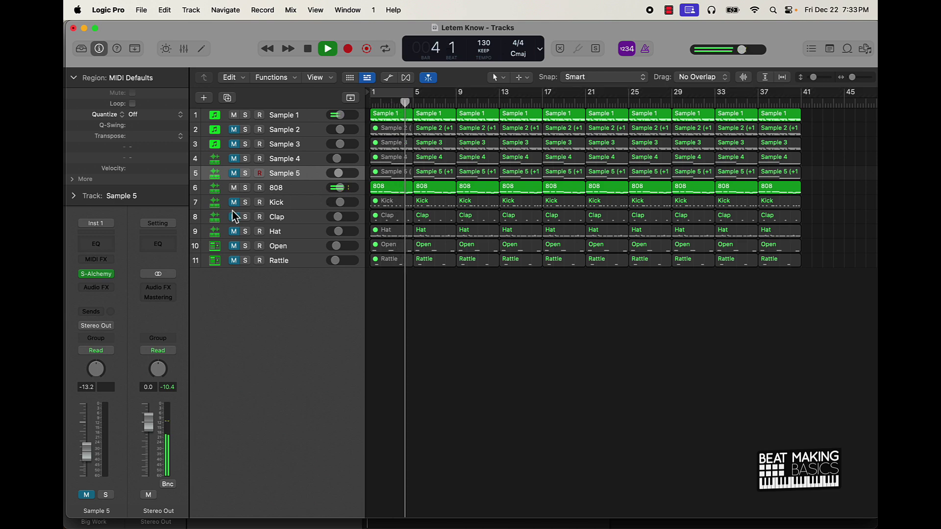
pyautogui.moveTo(234, 216); pyautogui.dragTo(237, 292)
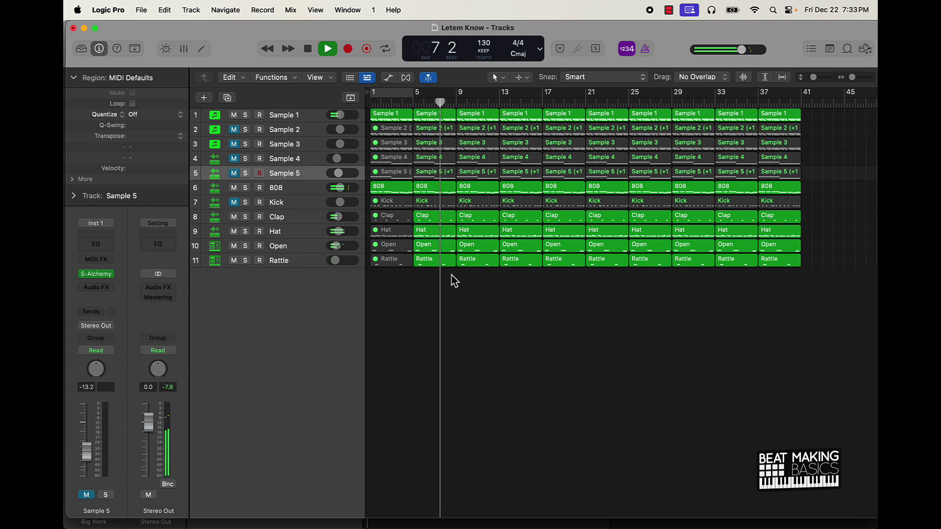
# Split the Clap, Hat, Open and Rattle regions at bar 8 beat 2, splitting crossing notes, and mute the short pieces before bar 9.
pyautogui.press('space')
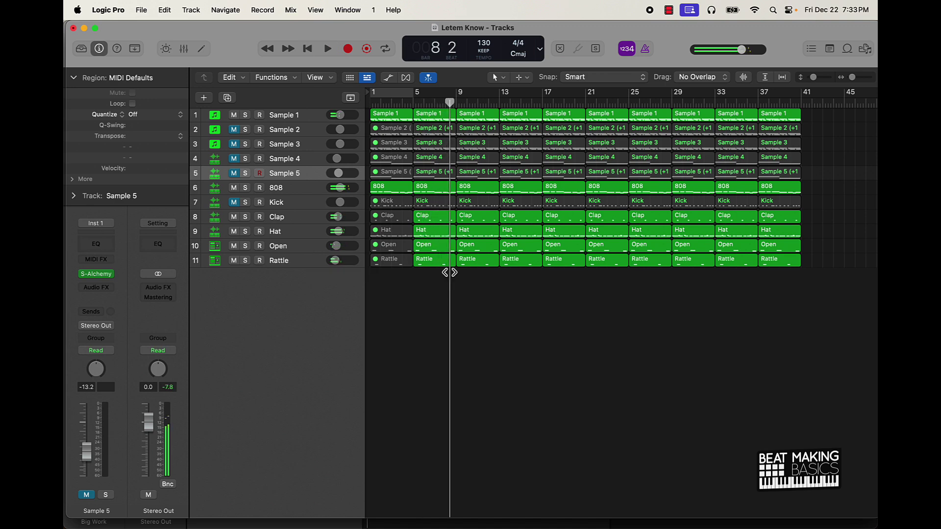
pyautogui.press('super+Right')
pyautogui.press('super+Right')
pyautogui.press('super+Right')
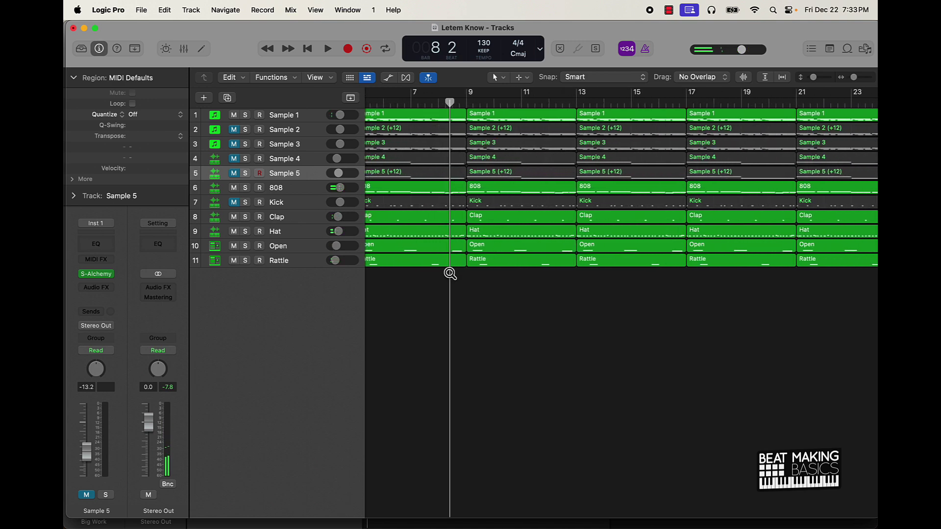
pyautogui.moveTo(589, 292); pyautogui.dragTo(584, 216)
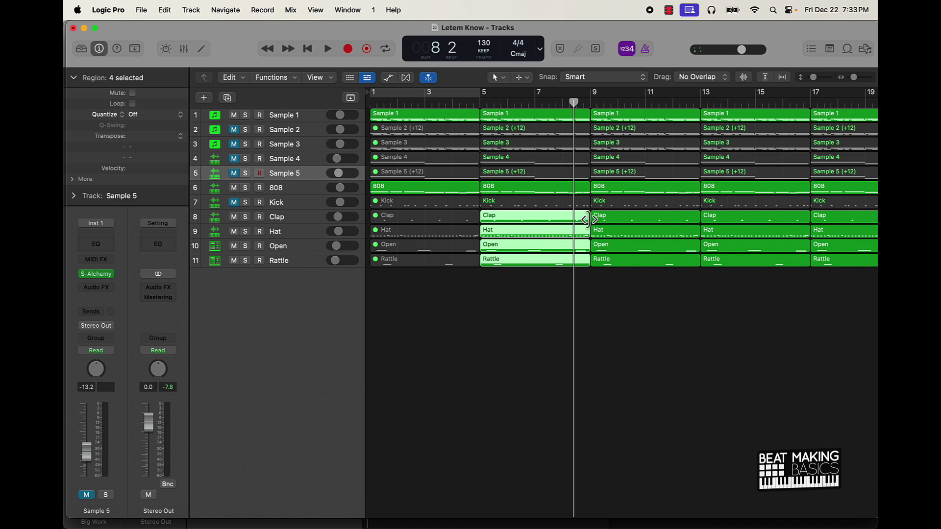
pyautogui.press('super+t')
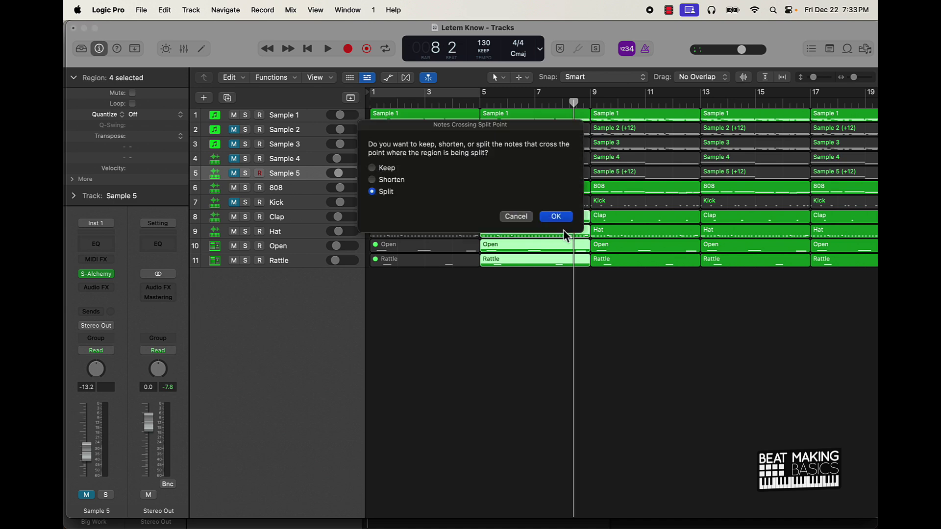
pyautogui.click(556, 216)
pyautogui.hotkey('ctrl', 'm')
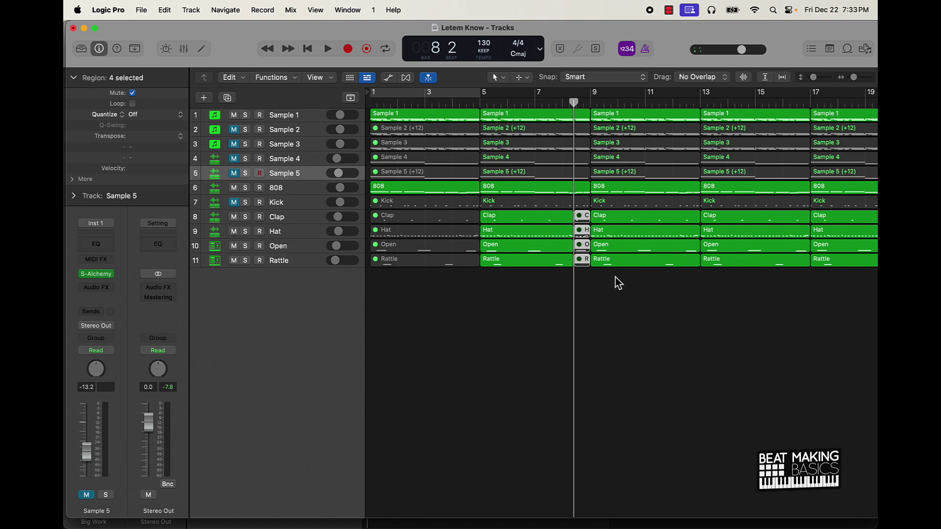
# Mute the Kick and Sample 2 to Sample 5 regions spanning bars 5 to 9, and return the playhead to bar 1.
pyautogui.click(526, 204)
pyautogui.keyDown('shift'); pyautogui.click(520, 172); pyautogui.keyUp('shift')
pyautogui.keyDown('shift'); pyautogui.click(521, 158); pyautogui.keyUp('shift')
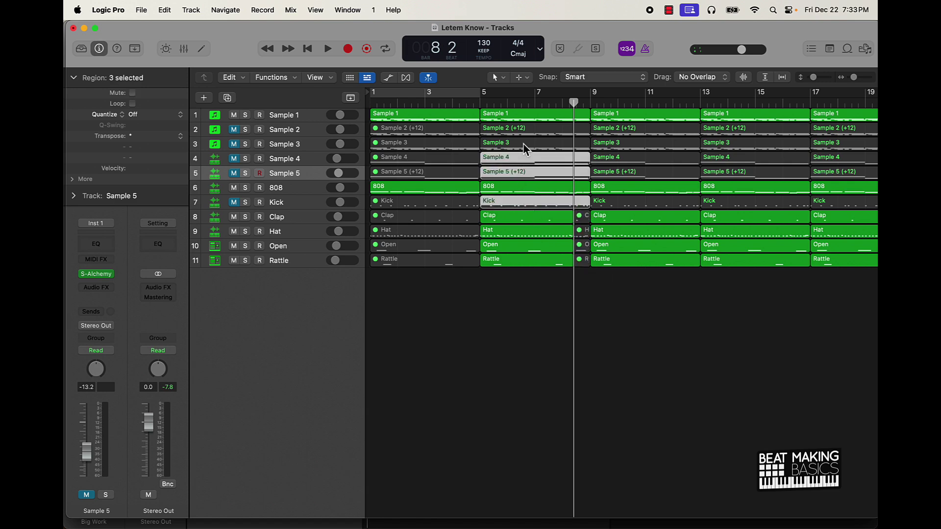
pyautogui.keyDown('shift'); pyautogui.click(523, 143); pyautogui.keyUp('shift')
pyautogui.keyDown('shift'); pyautogui.click(522, 132); pyautogui.keyUp('shift')
pyautogui.hotkey('ctrl', 'm')
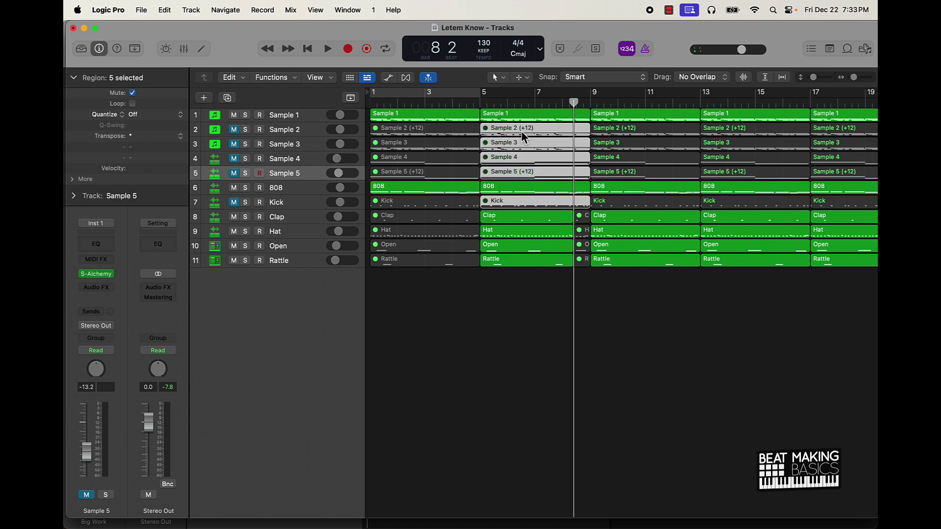
pyautogui.click(629, 348)
pyautogui.press('Return')
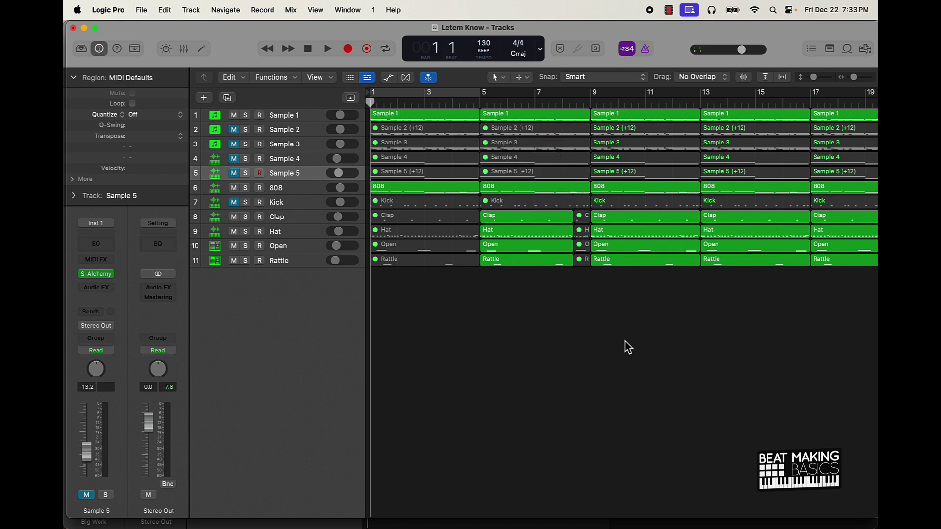
# Unmute the Kick track and set the cycle range from bar 9 to bar 17.
pyautogui.click(235, 202)
pyautogui.hscroll(5, 662, 294)
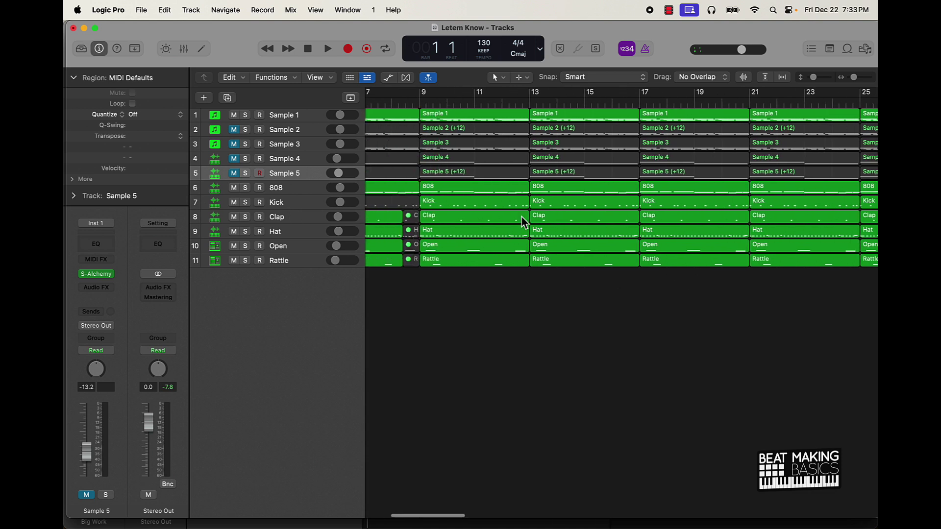
pyautogui.moveTo(430, 98); pyautogui.dragTo(646, 100)
pyautogui.hscroll(-3, 500, 182)
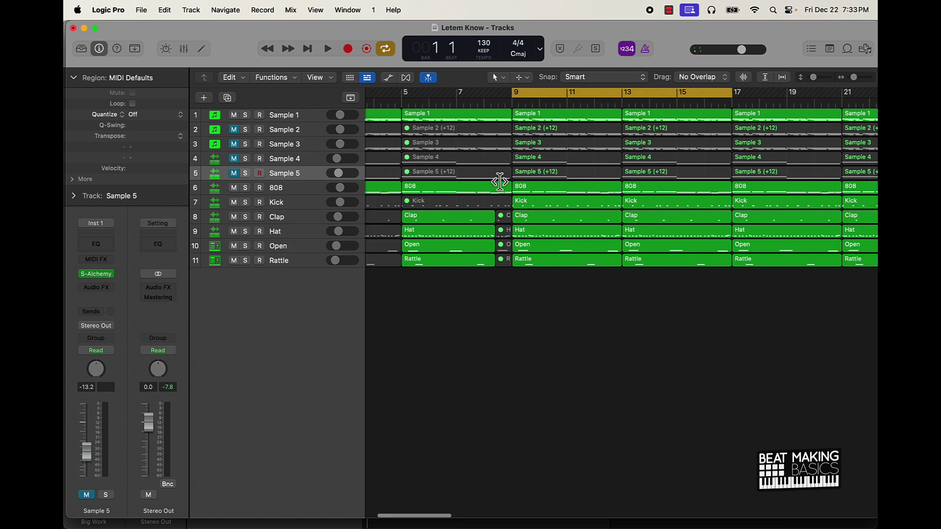
pyautogui.hscroll(-2, 495, 182)
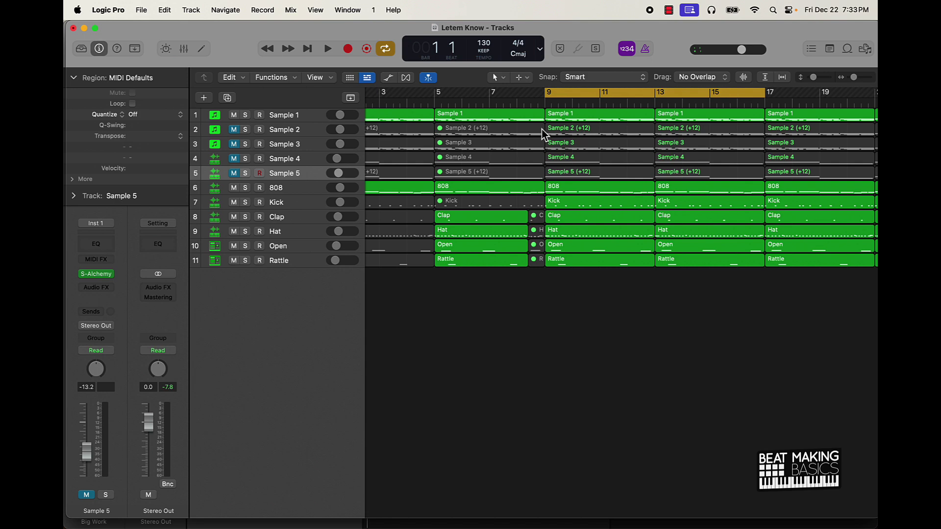
# Unmute the Sample 2 and Sample 5 tracks while auditioning the cycled section.
pyautogui.click(236, 130)
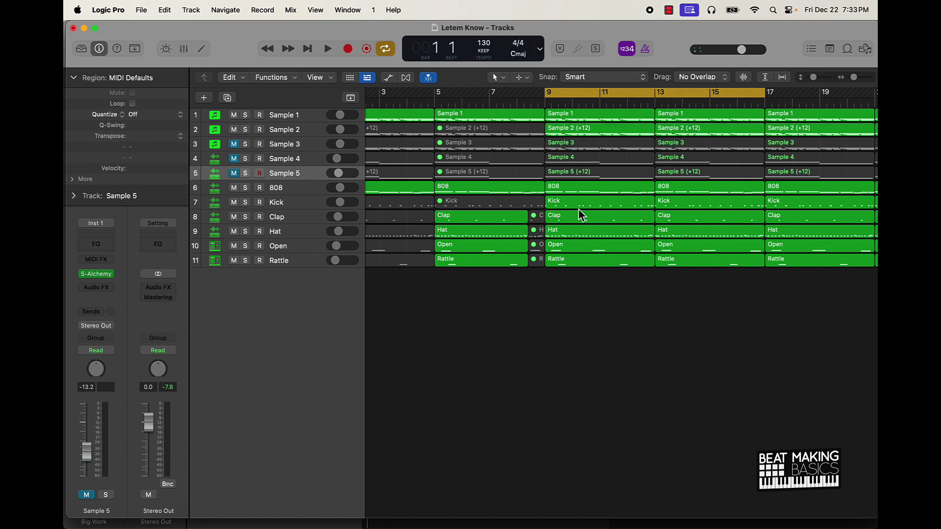
pyautogui.press('space')
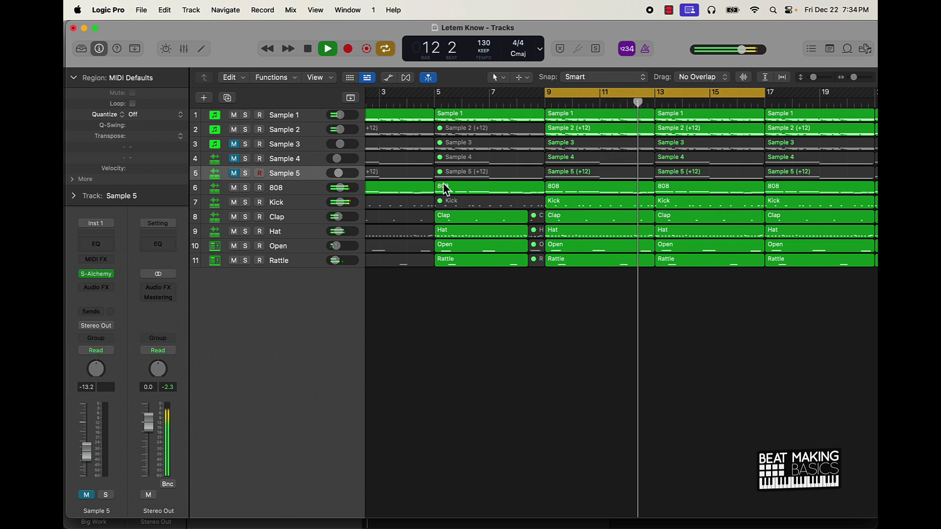
pyautogui.press('space')
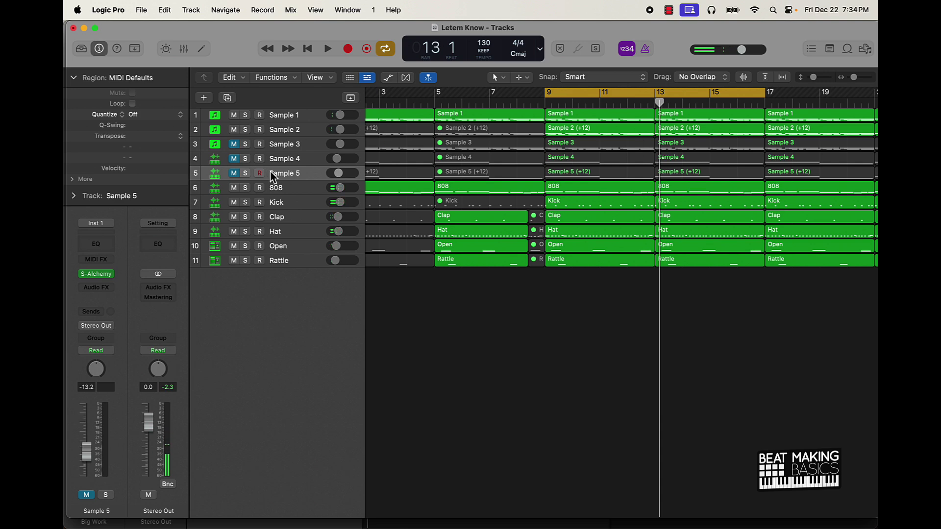
pyautogui.click(238, 175)
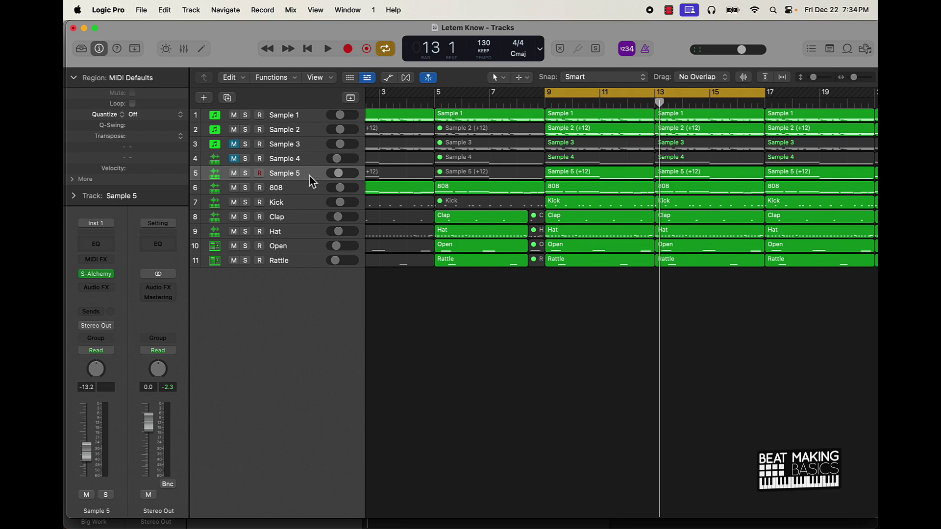
pyautogui.press('space')
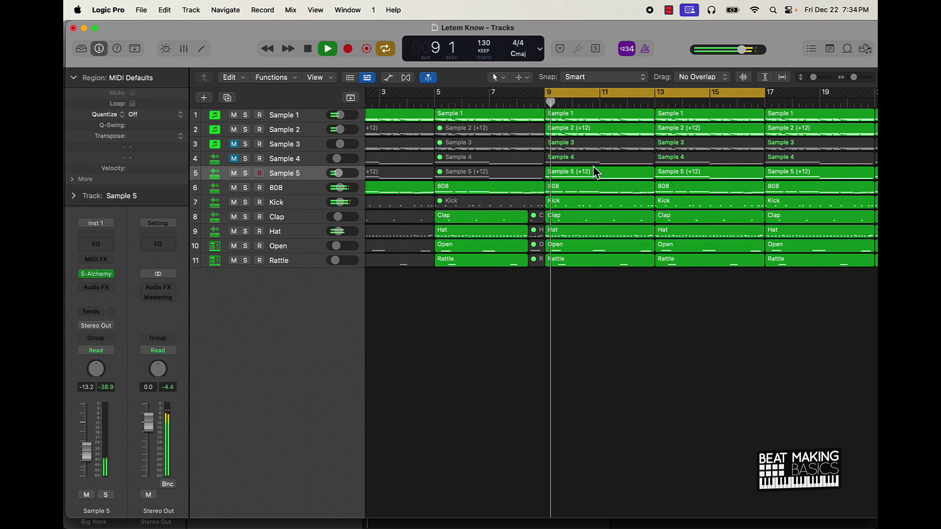
# Lower the Sample 5 track volume to -15.4 and unmute Sample 4, comparing the section with and without it during playback.
pyautogui.moveTo(339, 173); pyautogui.dragTo(337, 159)
pyautogui.click(233, 158)
pyautogui.click(235, 174)
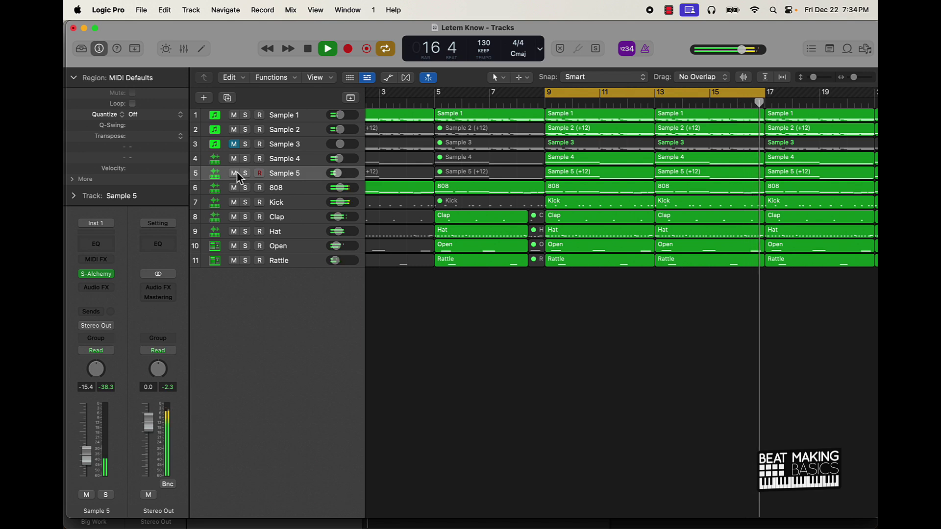
pyautogui.click(234, 174)
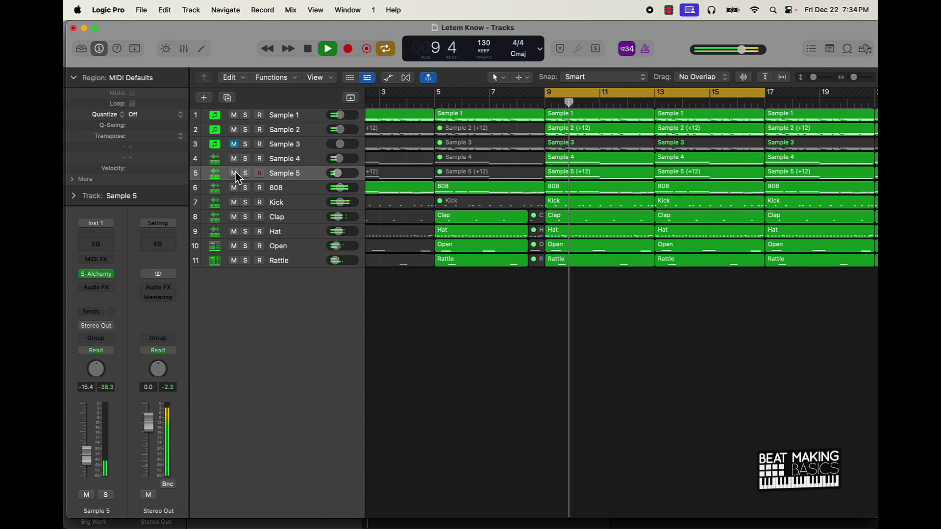
pyautogui.click(234, 158)
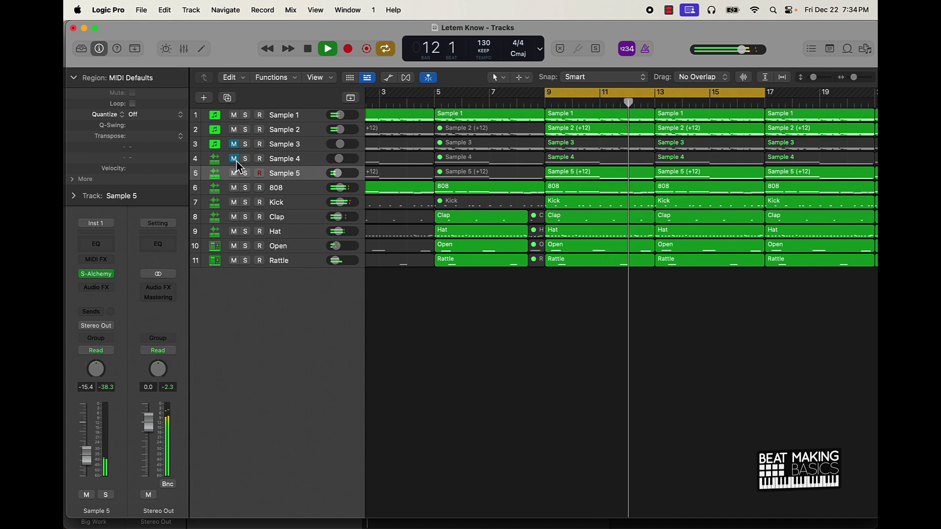
pyautogui.click(234, 162)
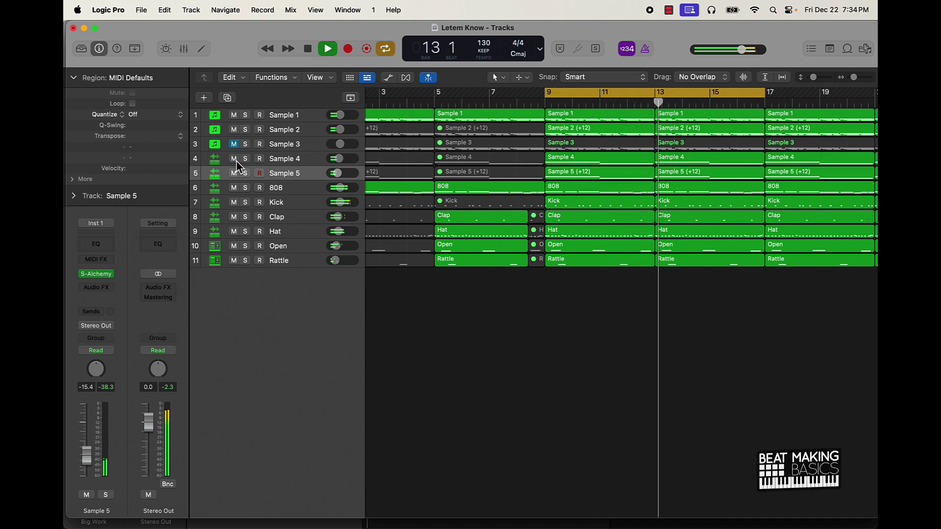
pyautogui.press('space')
# Mute the Sample 4 and Kick regions from bar 9 to bar 13, and play the cycled section to check the build-up.
pyautogui.click(587, 206)
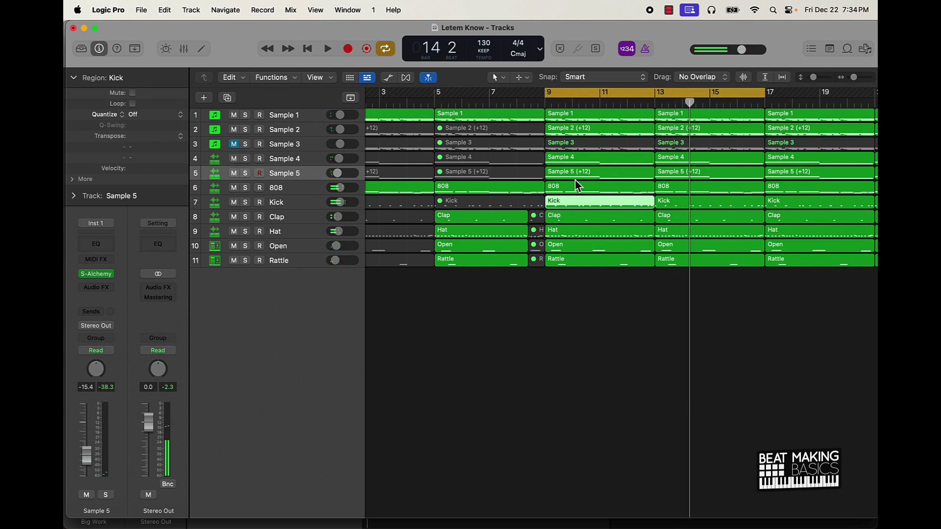
pyautogui.keyDown('shift'); pyautogui.click(578, 160); pyautogui.keyUp('shift')
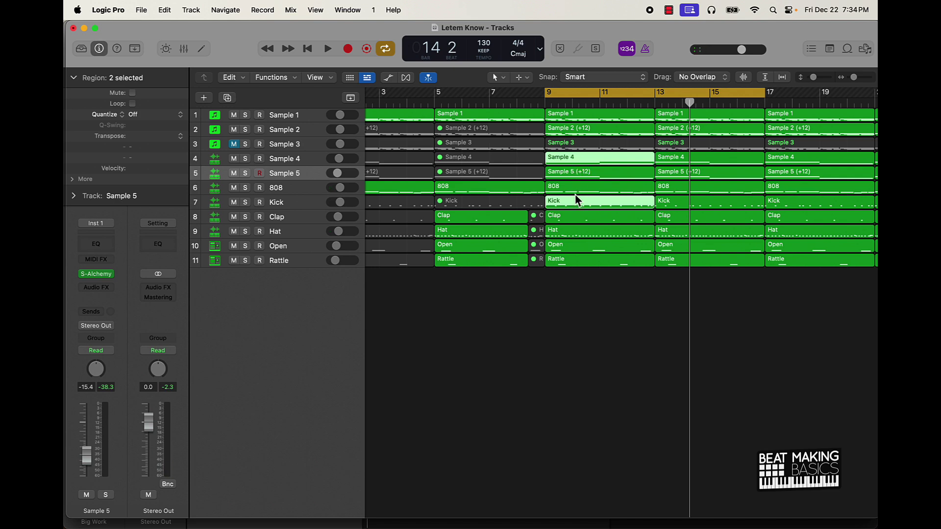
pyautogui.hotkey('ctrl', 'm')
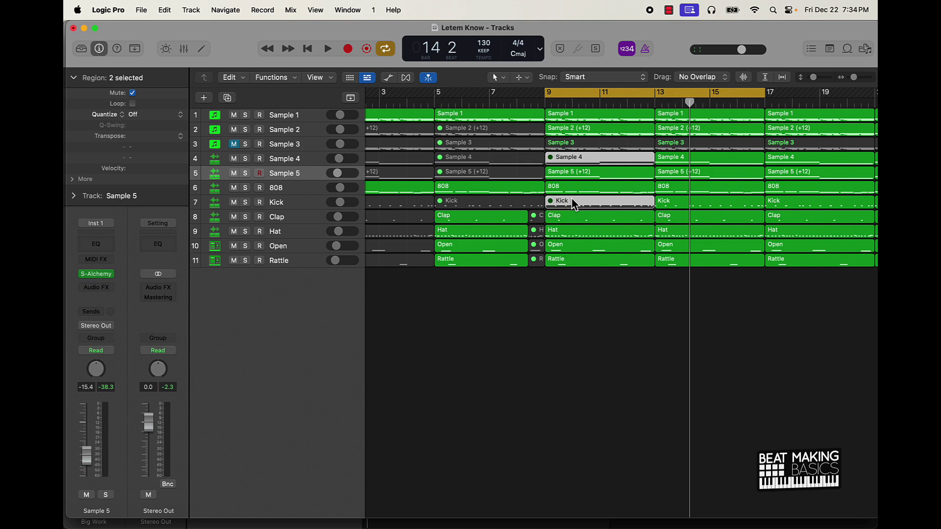
pyautogui.press('space')
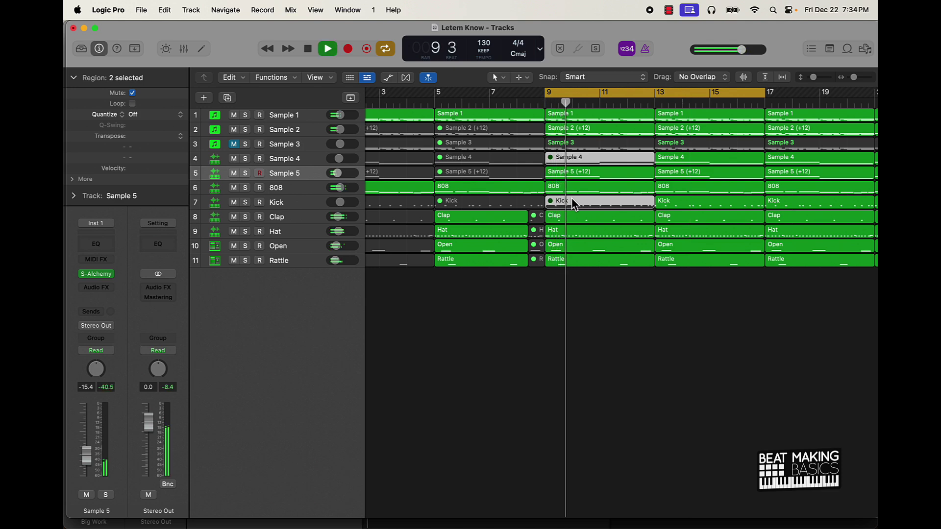
pyautogui.click(656, 260)
pyautogui.click(655, 289)
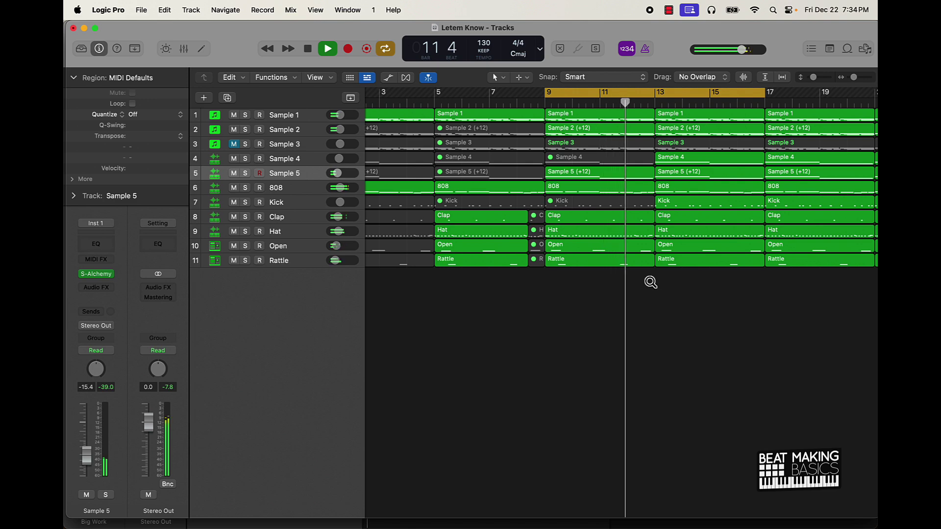
pyautogui.keyDown('ctrl'); pyautogui.keyDown('alt'); pyautogui.click(651, 282); pyautogui.keyUp('alt'); pyautogui.keyUp('ctrl')
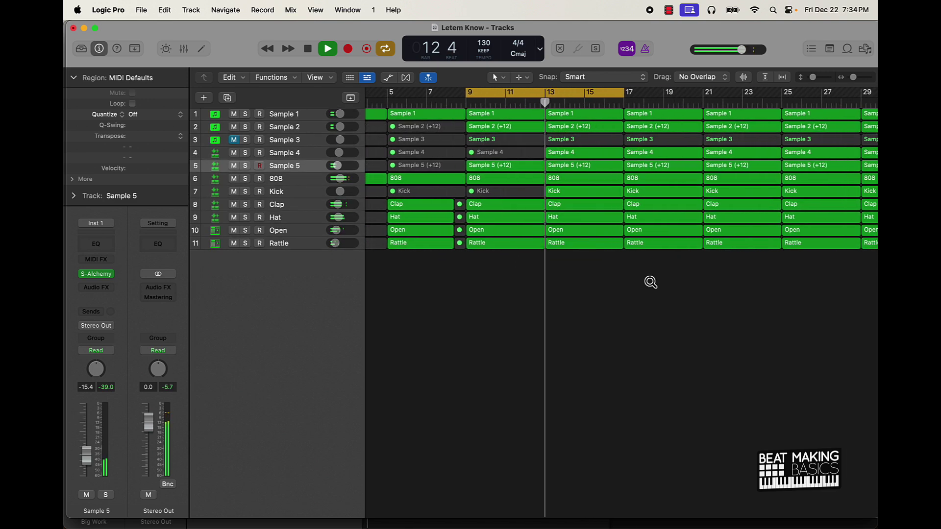
pyautogui.keyDown('ctrl'); pyautogui.keyDown('alt'); pyautogui.click(651, 282); pyautogui.keyUp('alt'); pyautogui.keyUp('ctrl')
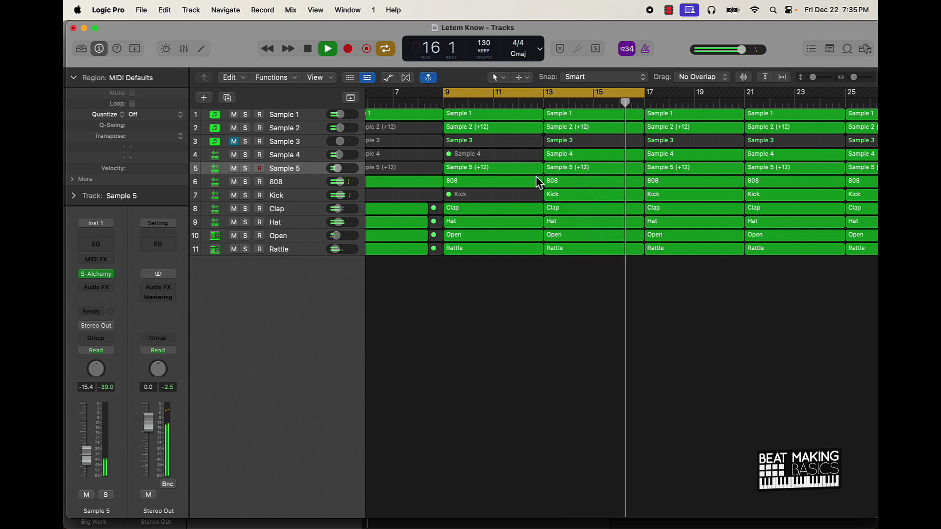
pyautogui.press('space')
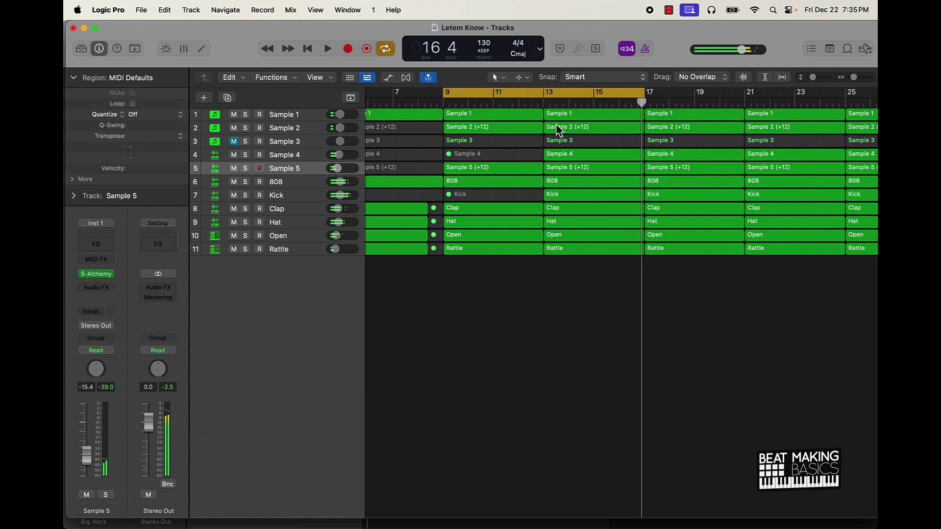
# Mute the two Sample 3 regions between bars 9 and 17.
pyautogui.click(573, 145)
pyautogui.keyDown('shift'); pyautogui.click(510, 144); pyautogui.keyUp('shift')
pyautogui.hotkey('ctrl', 'm')
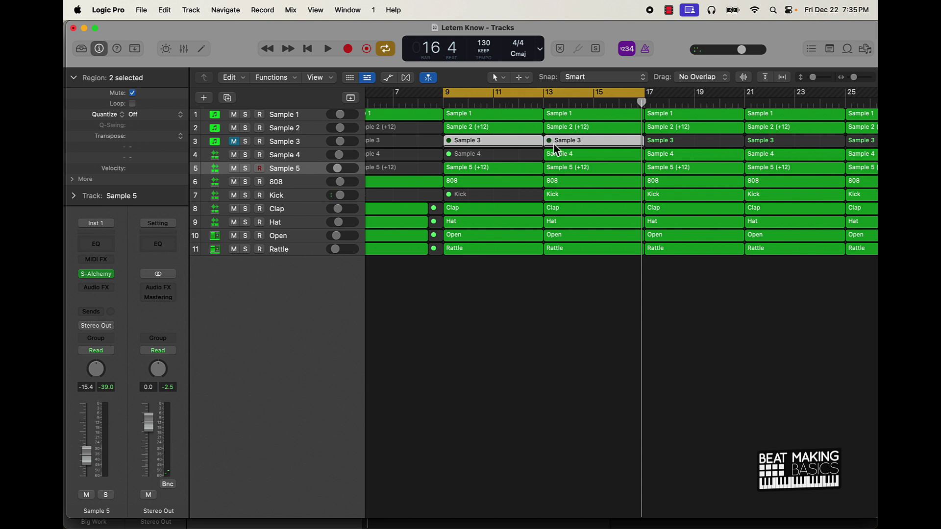
pyautogui.click(553, 298)
# Color all regions between bars 9 and 17 purple.
pyautogui.hscroll(-5, 496, 269)
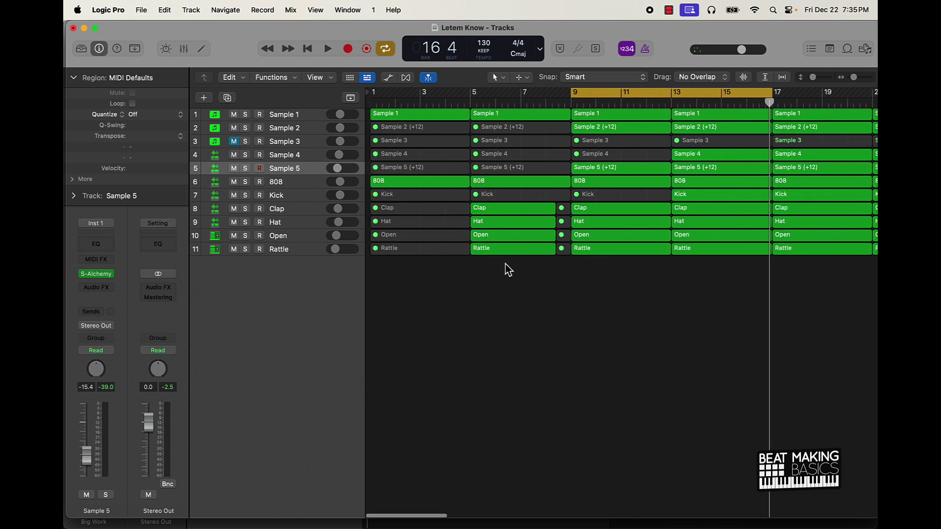
pyautogui.scroll(-5, 508, 270)
pyautogui.moveTo(469, 292); pyautogui.dragTo(502, 106)
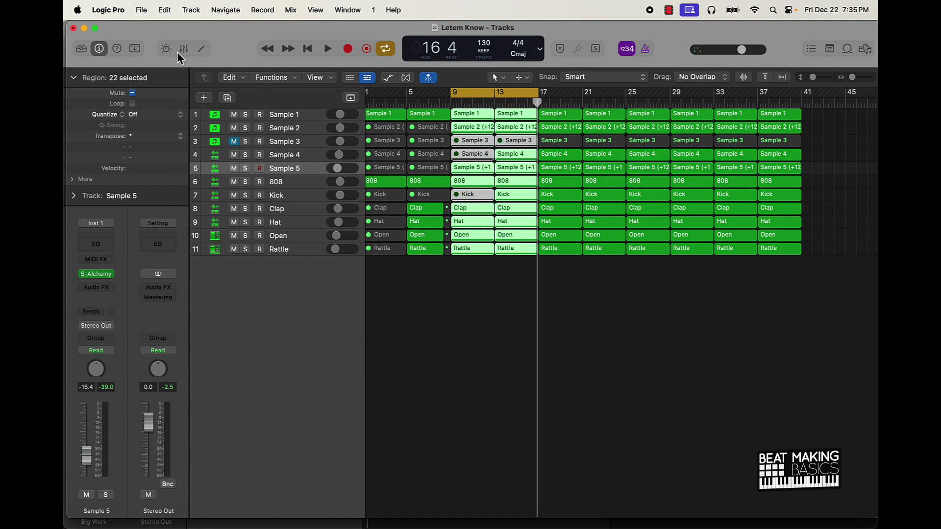
pyautogui.click(135, 49)
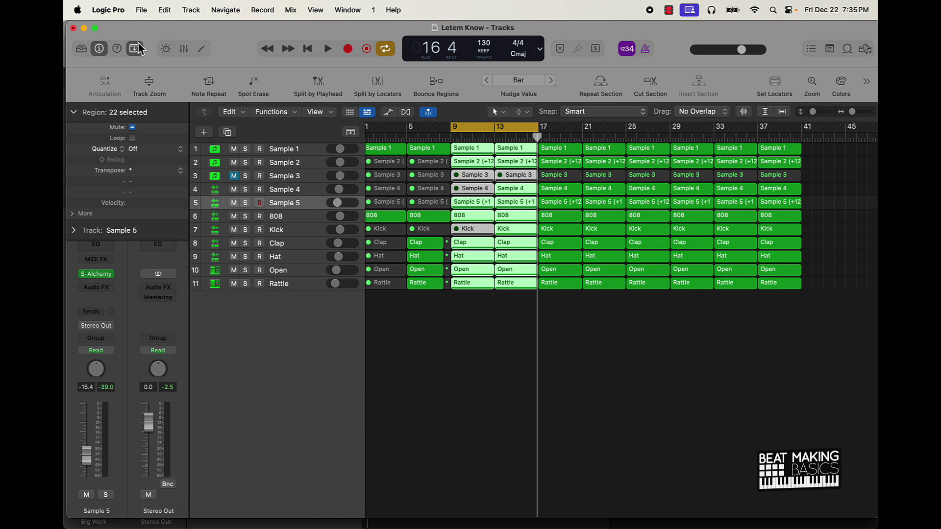
pyautogui.click(842, 82)
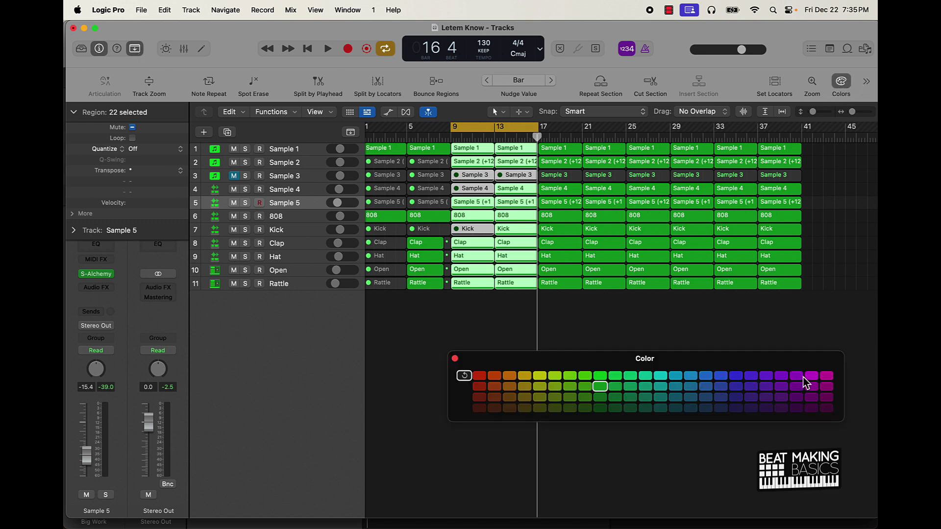
pyautogui.click(764, 379)
pyautogui.click(467, 296)
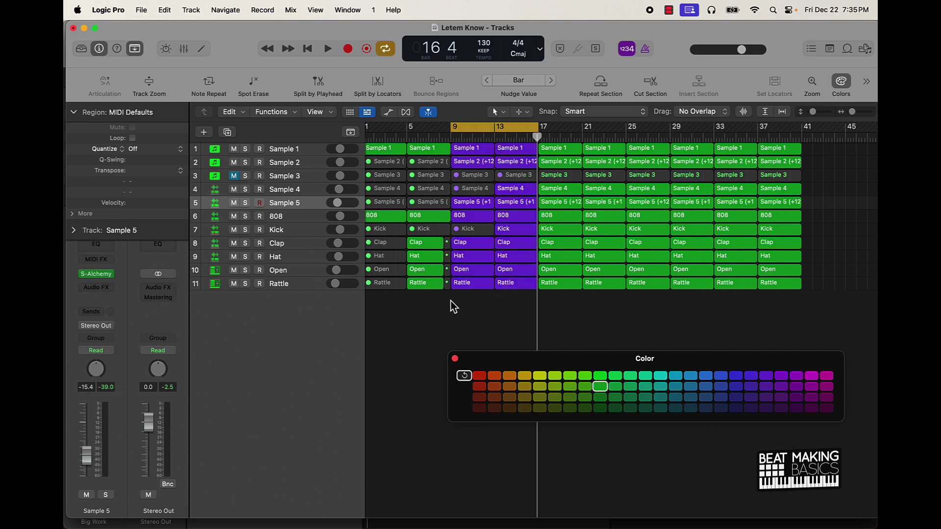
# Color all regions between bars 1 and 9 blue.
pyautogui.moveTo(451, 310); pyautogui.dragTo(368, 143)
pyautogui.click(706, 376)
pyautogui.click(387, 305)
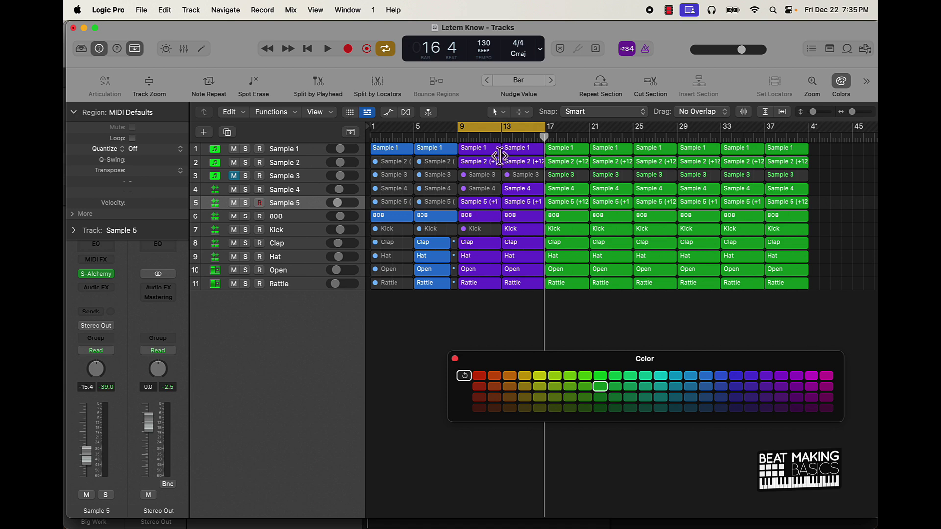
# Set the cycle area to bars 17 through 25 and mute the two Kick regions within it.
pyautogui.moveTo(491, 131); pyautogui.dragTo(632, 140)
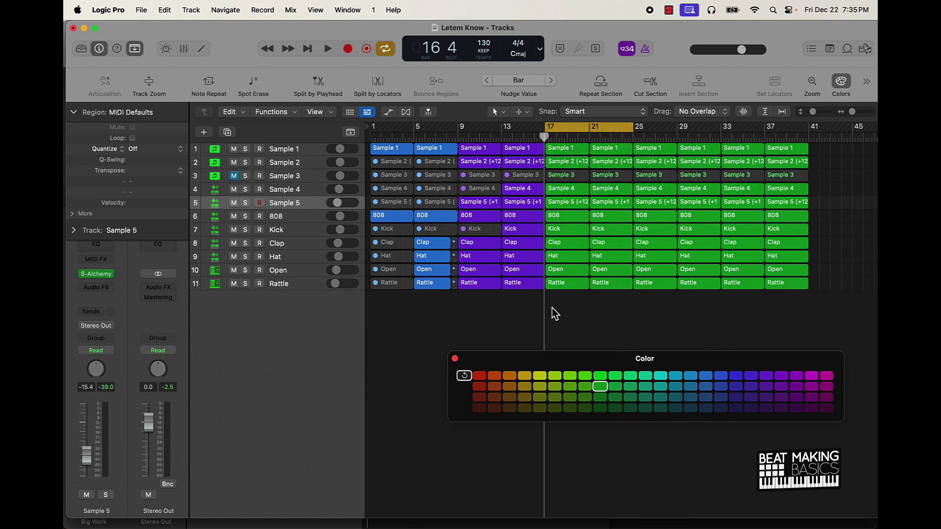
pyautogui.click(563, 232)
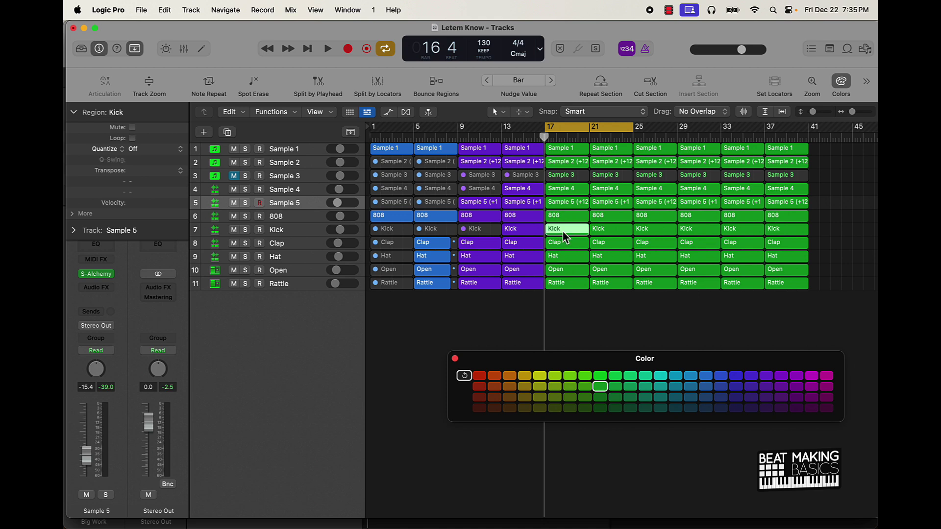
pyautogui.keyDown('shift'); pyautogui.click(628, 235); pyautogui.keyUp('shift')
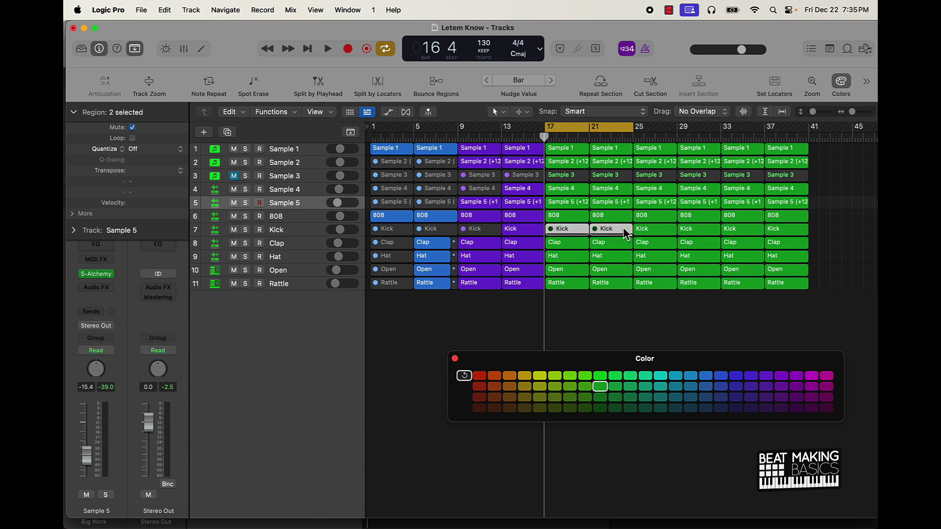
pyautogui.hotkey('ctrl', 'm')
# Mute the Sample 4 and Sample 5 regions between bars 17 and 33.
pyautogui.moveTo(576, 194); pyautogui.dragTo(687, 204)
pyautogui.hotkey('ctrl', 'm')
pyautogui.click(615, 322)
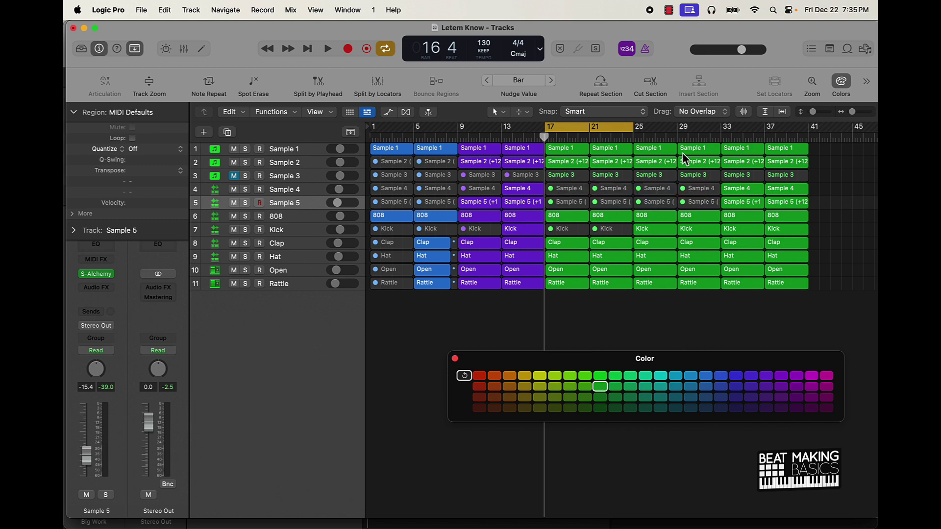
# Mute the Sample 2 regions starting at bars 17, 25 and 29, and the Sample 1 regions starting at bars 21 and 25.
pyautogui.click(562, 163)
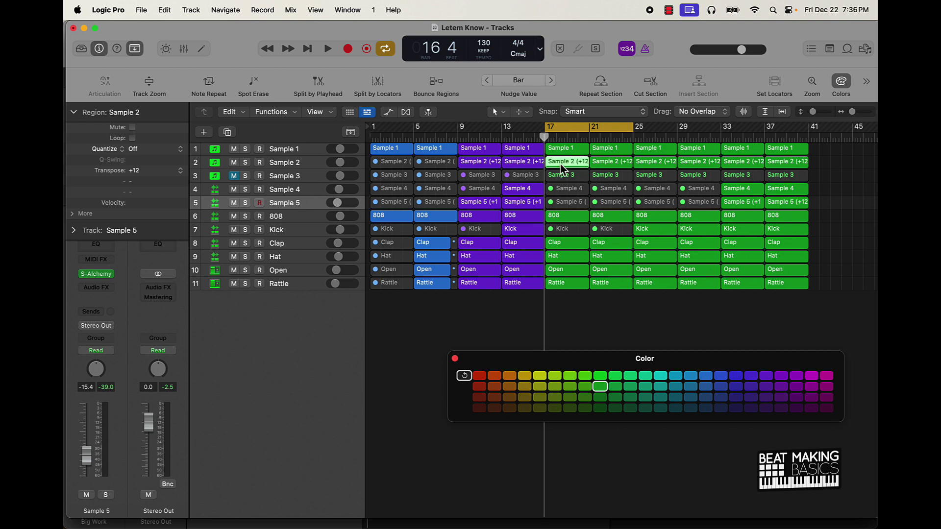
pyautogui.hotkey('ctrl', 'm')
pyautogui.click(611, 150)
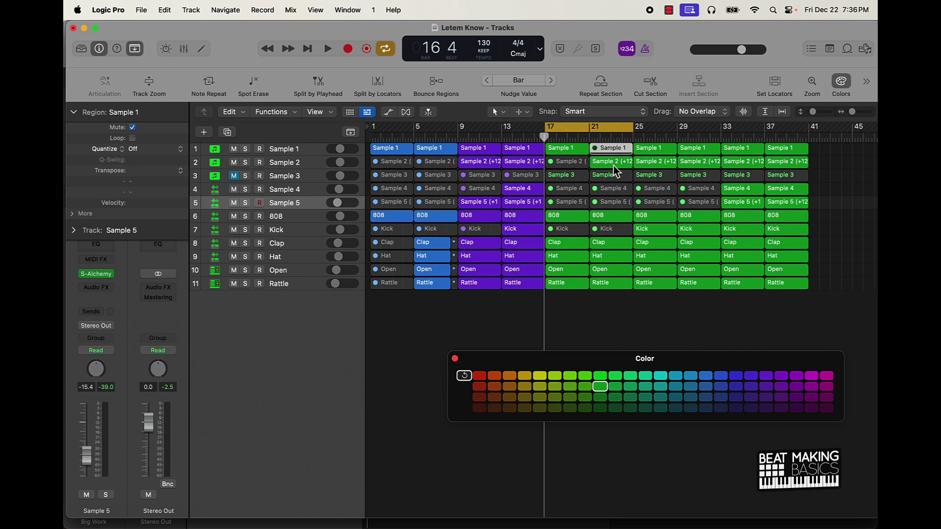
pyautogui.click(658, 166)
pyautogui.hotkey('ctrl', 'm')
pyautogui.click(654, 149)
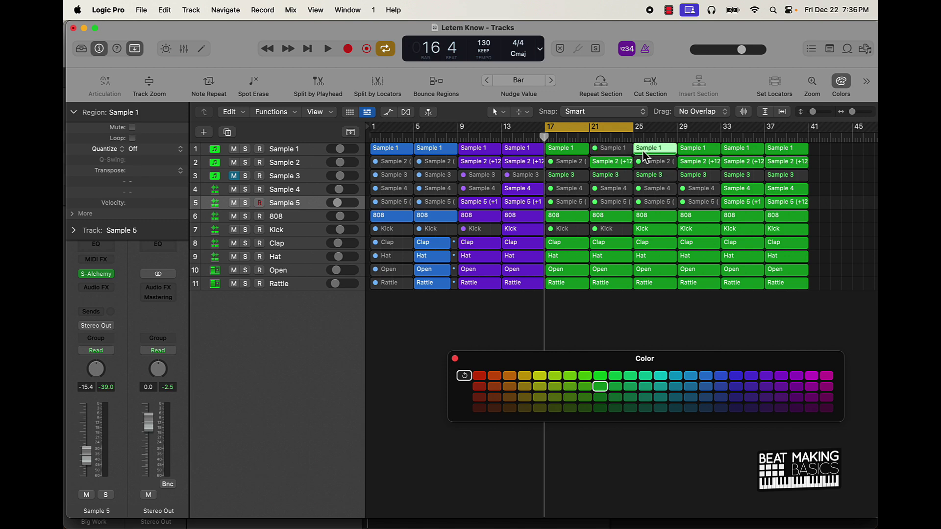
pyautogui.hotkey('ctrl', 'm')
pyautogui.click(694, 163)
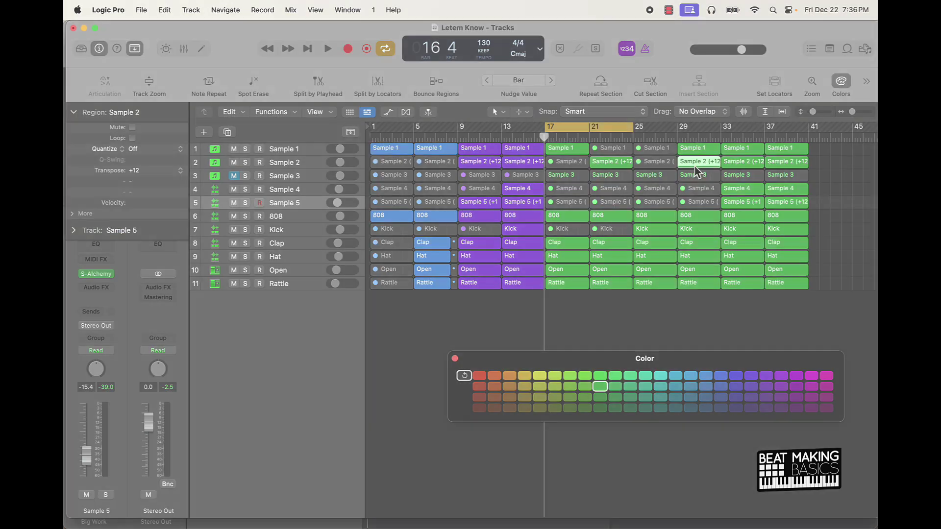
pyautogui.hotkey('ctrl', 'm')
# Mute the Sample 3 regions starting at bars 17, 21 and 29, and unmute the Sample 3 track itself.
pyautogui.click(620, 183)
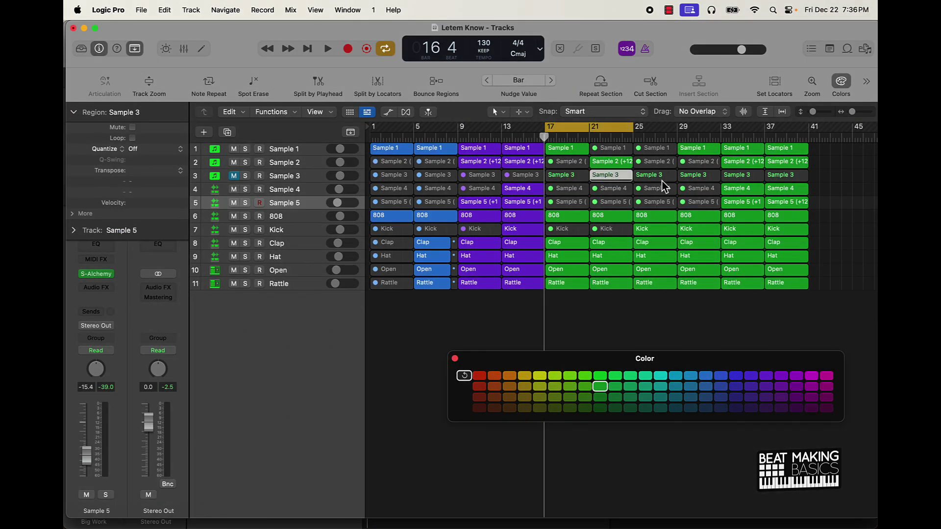
pyautogui.keyDown('shift'); pyautogui.click(702, 183); pyautogui.keyUp('shift')
pyautogui.keyDown('shift'); pyautogui.click(576, 182); pyautogui.keyUp('shift')
pyautogui.hotkey('ctrl', 'm')
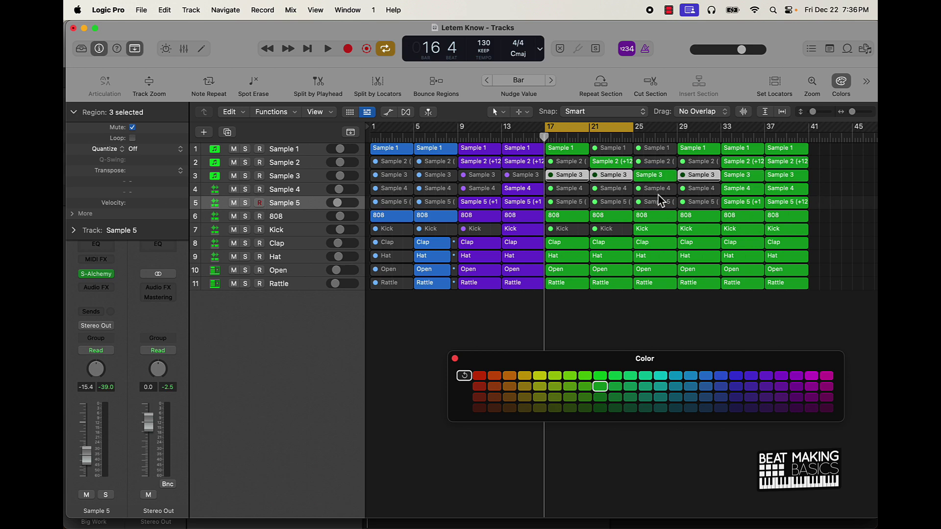
# Mute the Kick, Clap, Hat, Open and Rattle regions between bars 29 and 33.
pyautogui.moveTo(699, 301); pyautogui.dragTo(703, 227)
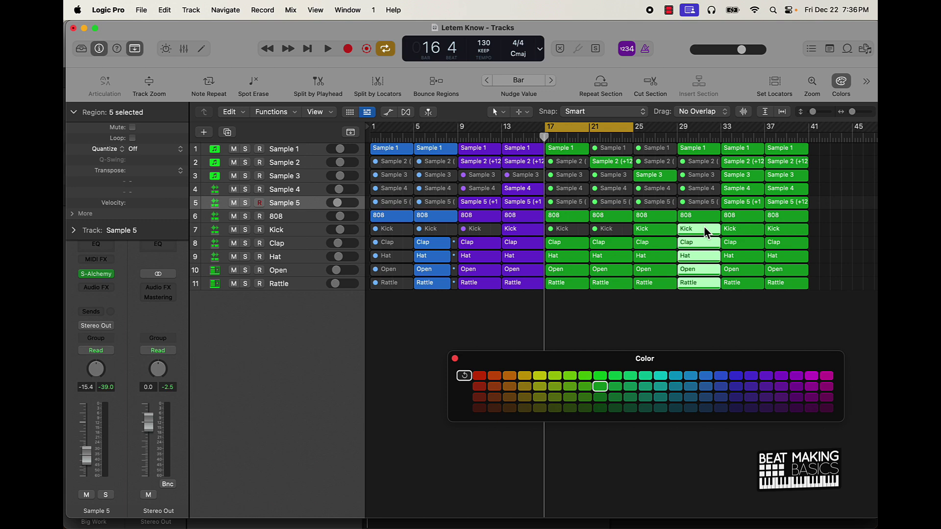
pyautogui.hotkey('ctrl', 'm')
pyautogui.click(703, 299)
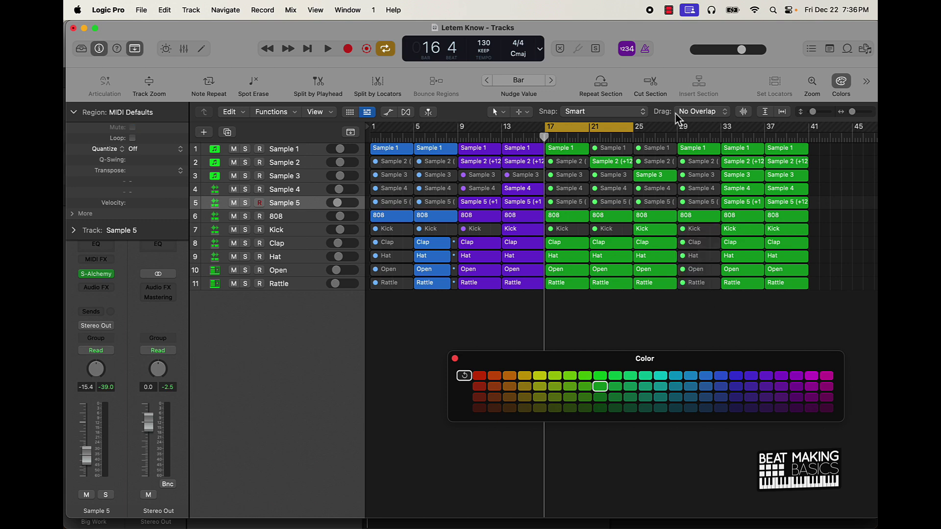
# Turn off cycle mode and play the arrangement from bar 13.
pyautogui.click(579, 127)
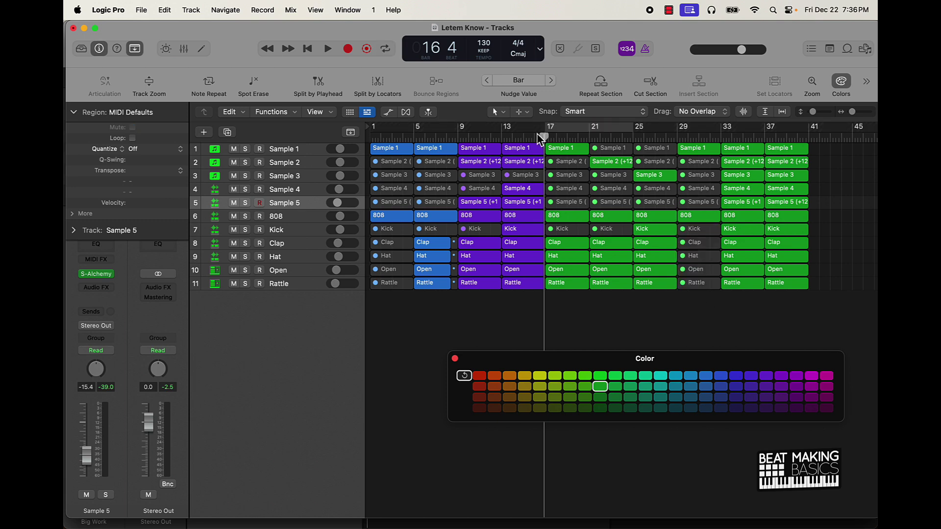
pyautogui.press('space')
pyautogui.press(',')
pyautogui.press(',')
pyautogui.press(',')
pyautogui.press(',')
pyautogui.press('space')
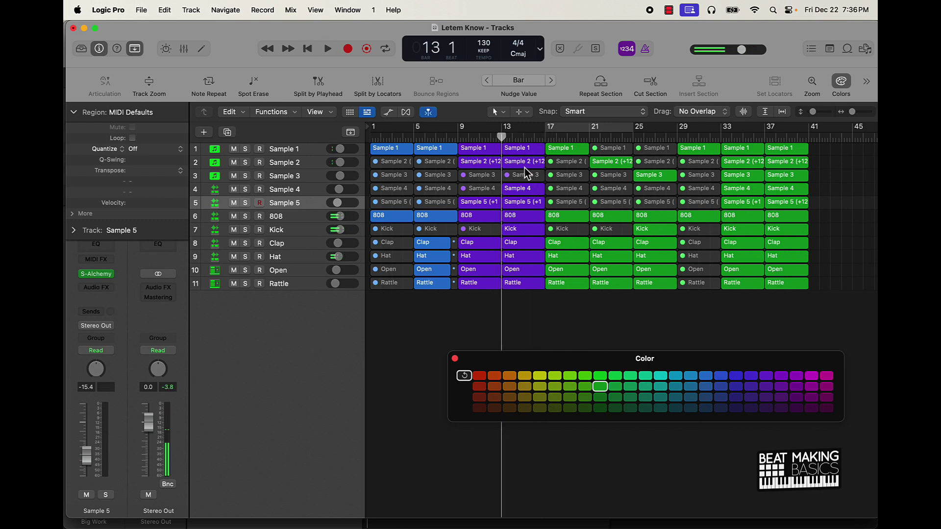
pyautogui.press('space')
pyautogui.moveTo(569, 308); pyautogui.dragTo(625, 238)
pyautogui.click(595, 313)
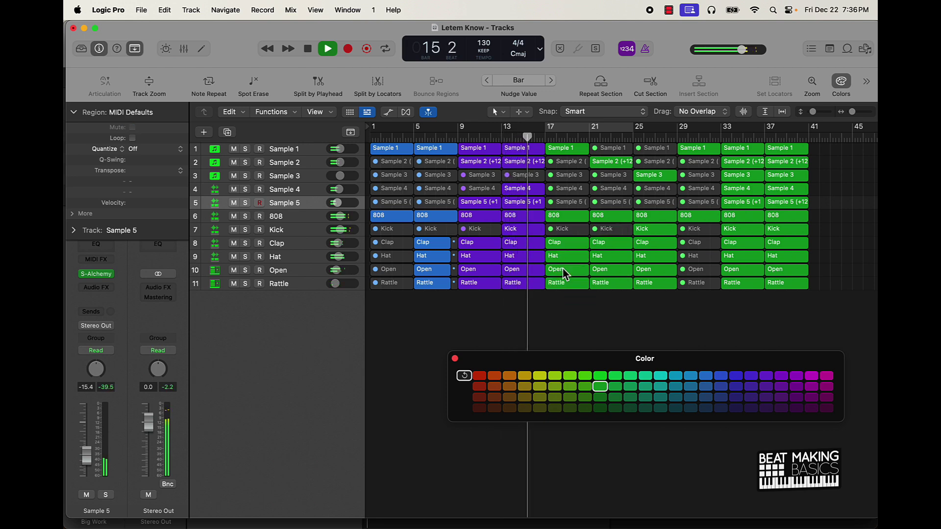
# Color all regions between bars 17 and 33 magenta, and raise the Sample 2 track volume slightly.
pyautogui.moveTo(563, 302); pyautogui.dragTo(686, 147)
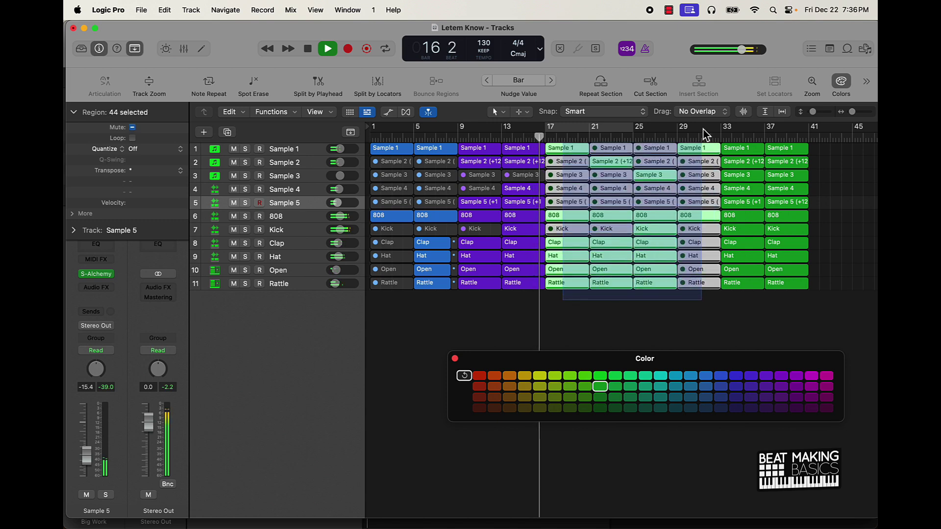
pyautogui.click(826, 375)
pyautogui.click(678, 329)
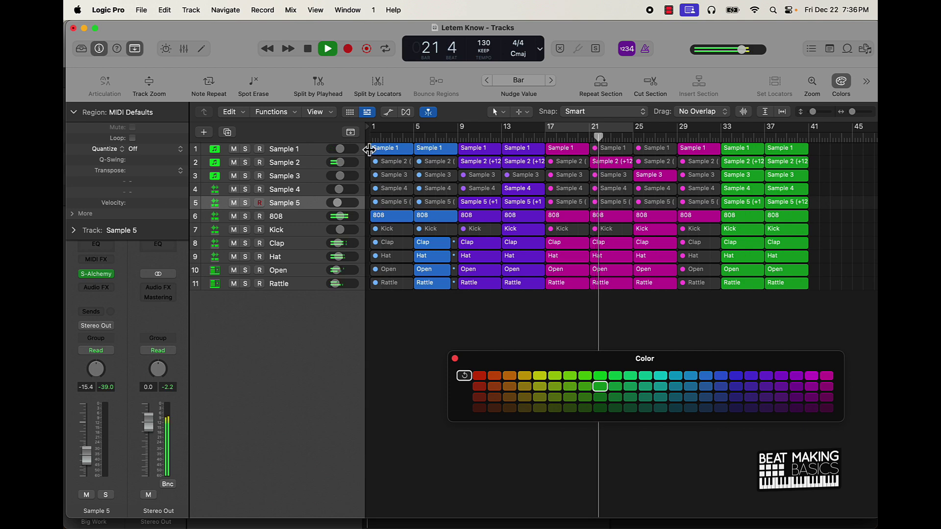
pyautogui.moveTo(340, 163); pyautogui.dragTo(341, 162)
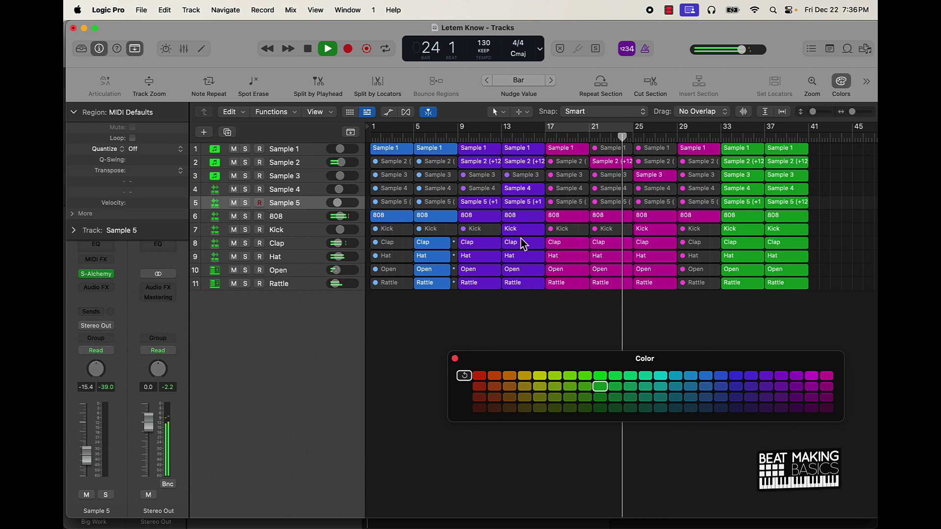
pyautogui.click(234, 257)
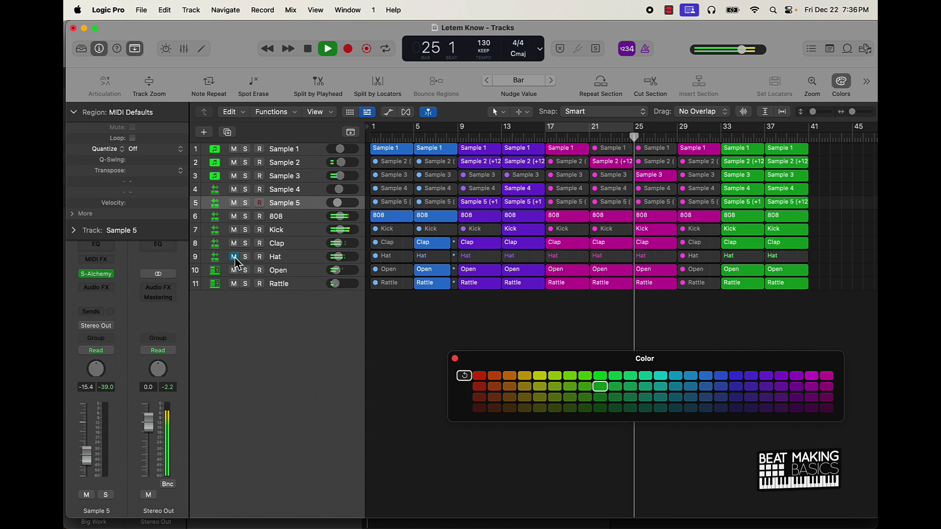
pyautogui.click(653, 256)
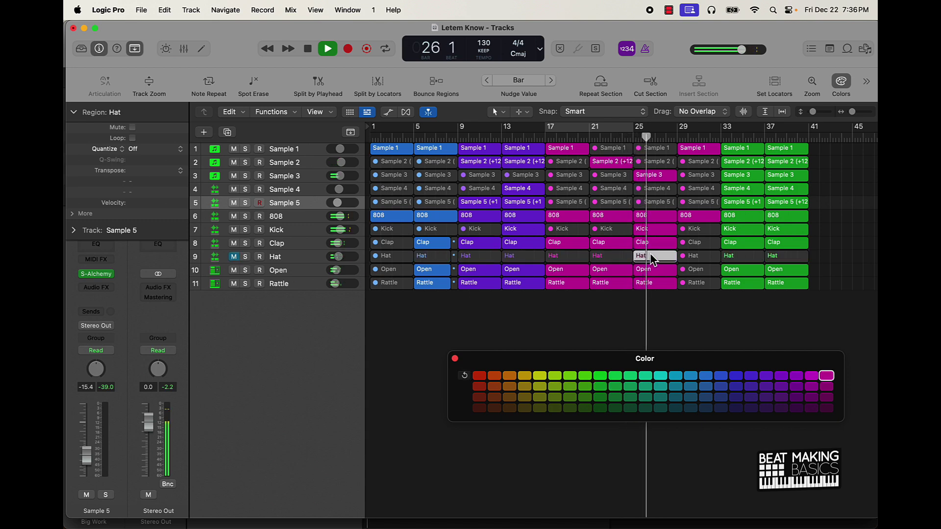
pyautogui.hotkey('ctrl', 'm')
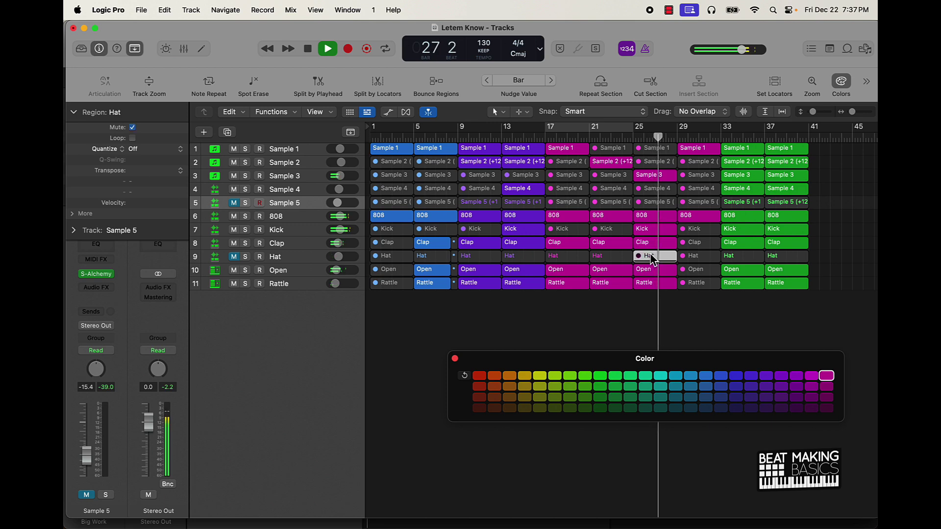
pyautogui.click(234, 203)
pyautogui.click(245, 256)
pyautogui.click(245, 256)
pyautogui.click(543, 324)
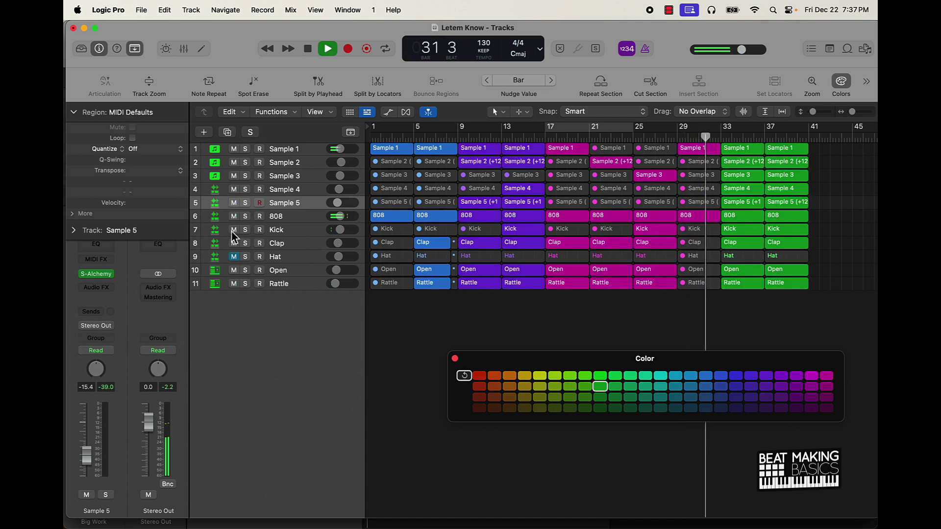
# Unmute the Hat track, mute only its region between bars 25 and 29, and stop playback.
pyautogui.click(234, 256)
pyautogui.click(654, 257)
pyautogui.hotkey('ctrl', 'm')
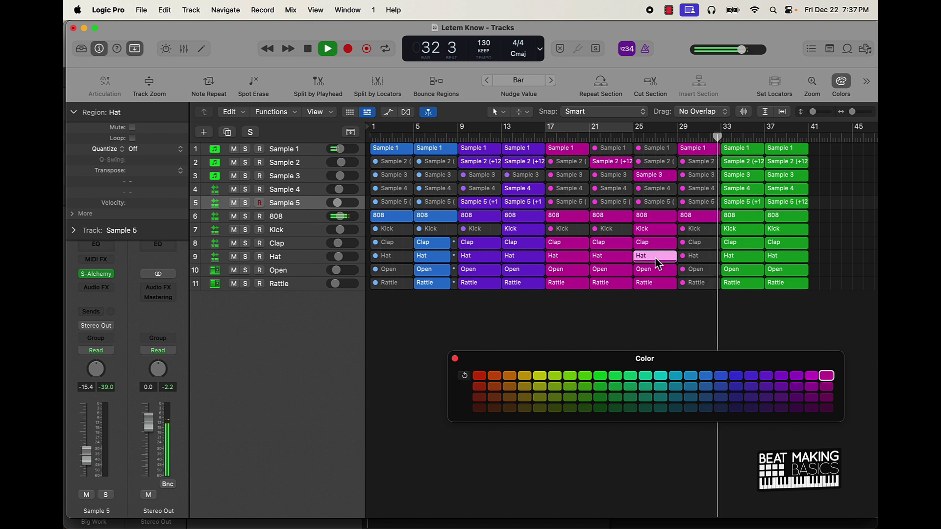
pyautogui.press('space')
pyautogui.click(686, 322)
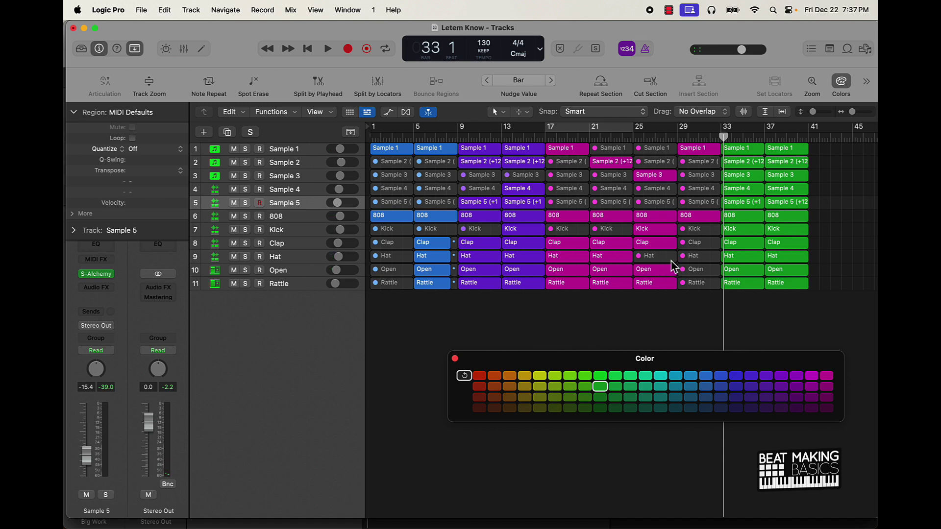
# Delete all green regions between bars 33 and 41 and close the color palette.
pyautogui.moveTo(749, 318); pyautogui.dragTo(845, 124)
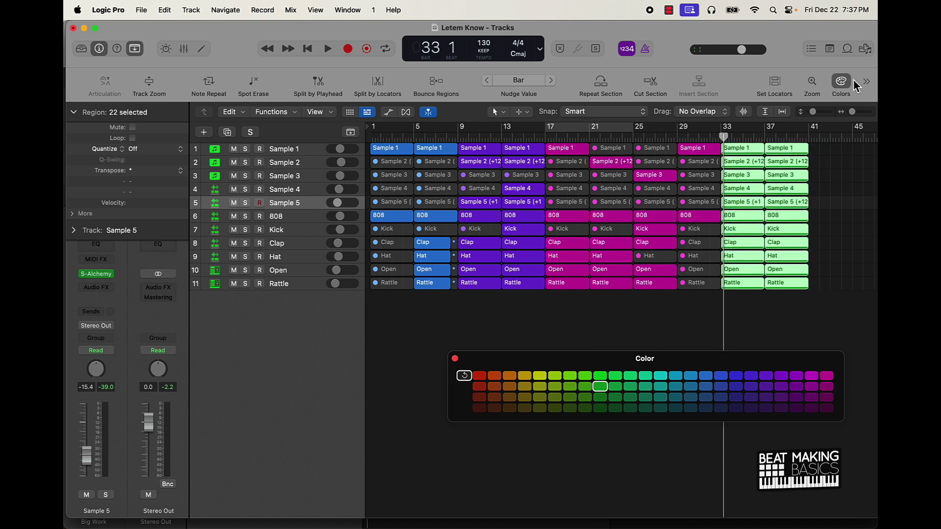
pyautogui.press('Delete')
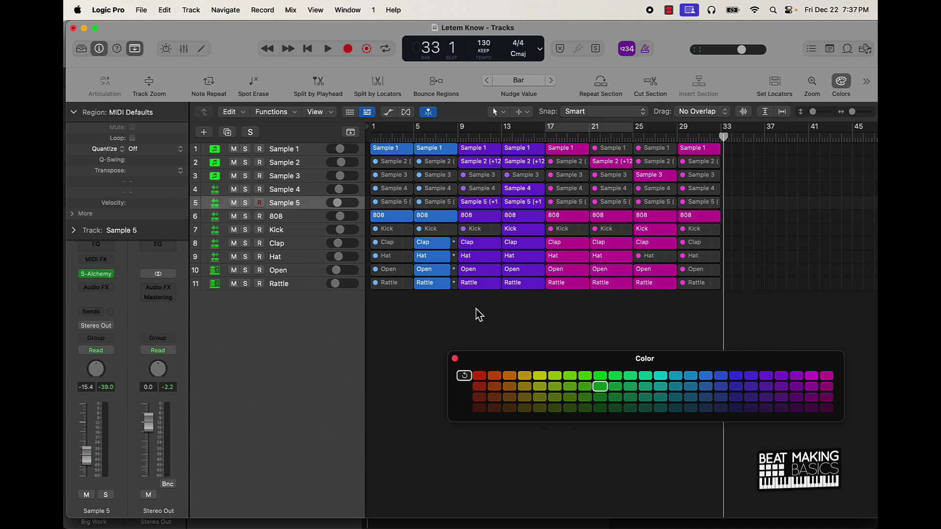
pyautogui.click(454, 359)
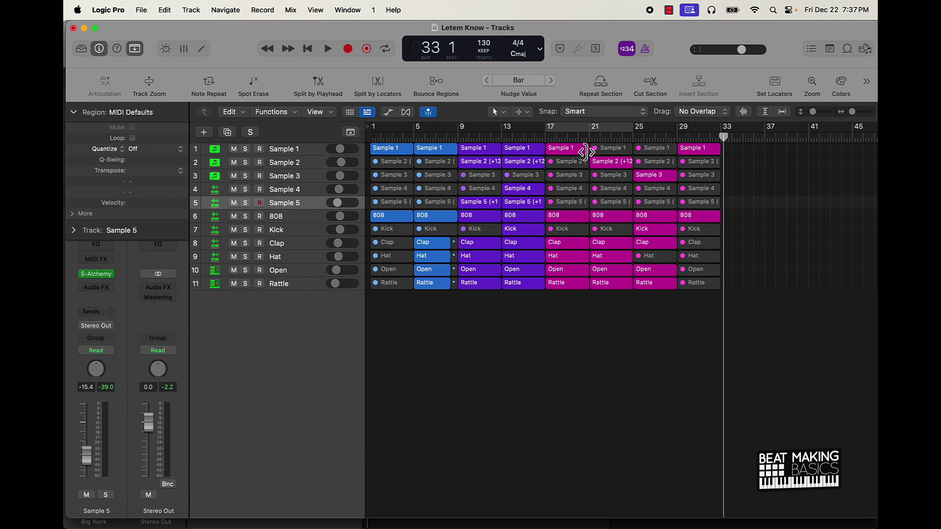
# Repeat all regions between bars 9 and 33 twice, placing the copies at bars 33 and 57.
pyautogui.moveTo(466, 309); pyautogui.dragTo(784, 104)
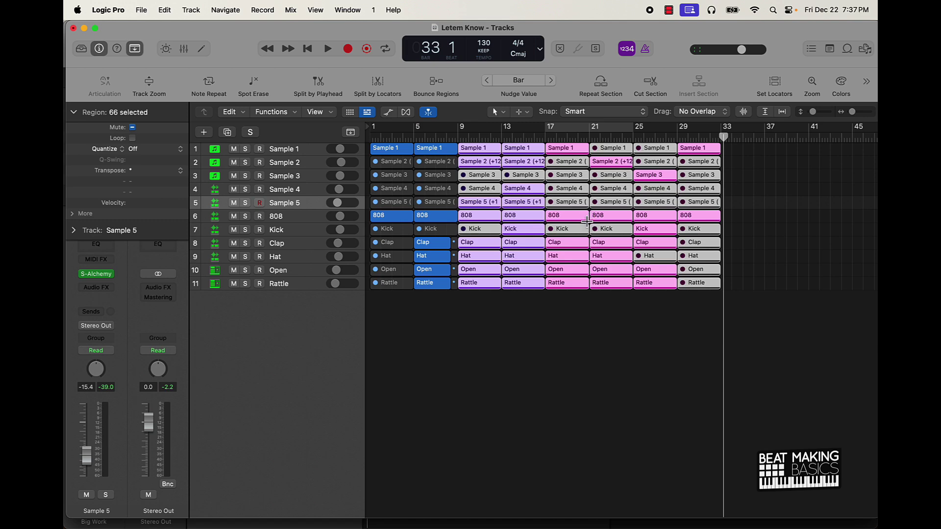
pyautogui.press('super+r')
pyautogui.hscroll(5, 659, 219)
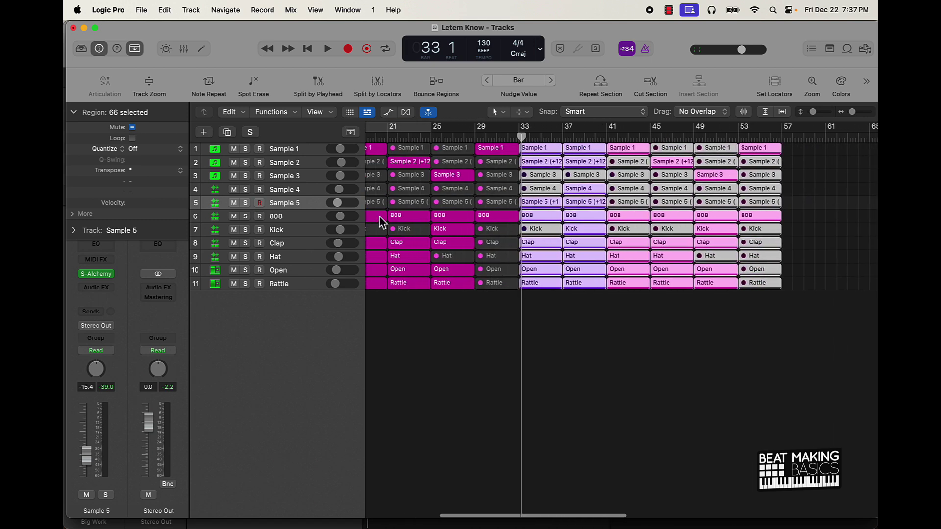
pyautogui.hscroll(-1, 385, 219)
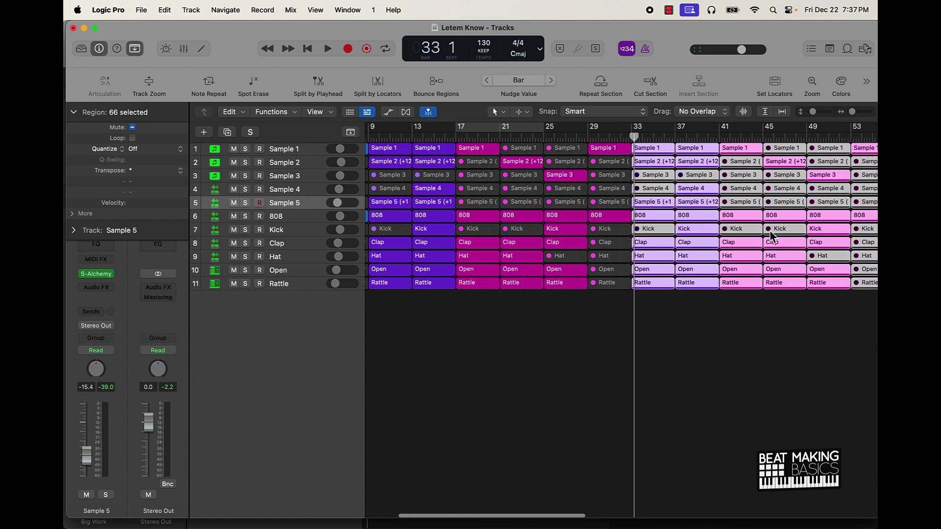
pyautogui.hscroll(10, 725, 290)
pyautogui.hscroll(-6, 635, 323)
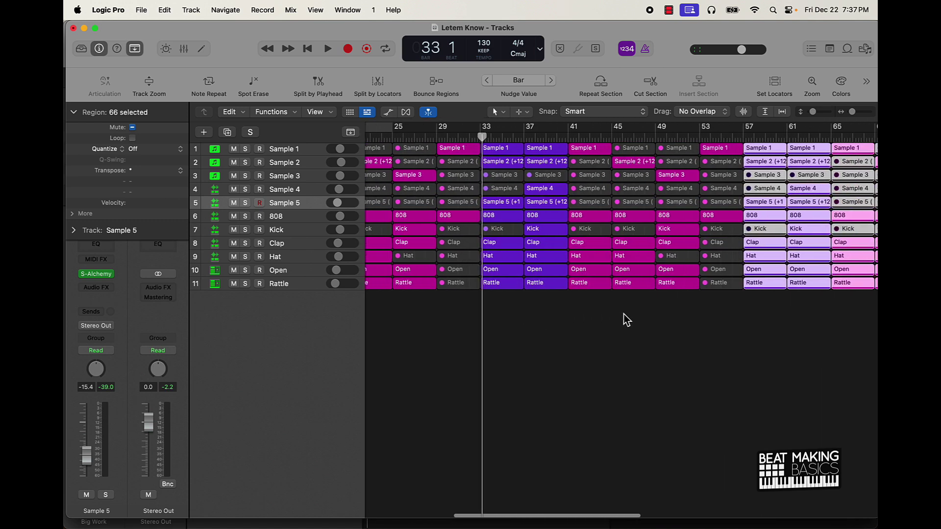
pyautogui.hscroll(5, 626, 319)
pyautogui.click(557, 322)
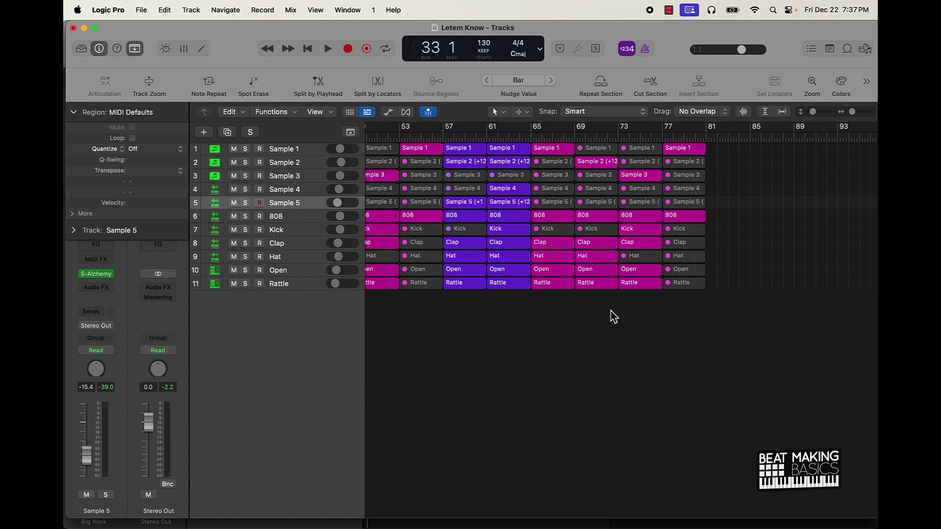
# Delete all regions between bars 73 and 81, and move the end-of-project marker to bar 73.
pyautogui.moveTo(633, 326); pyautogui.dragTo(727, 103)
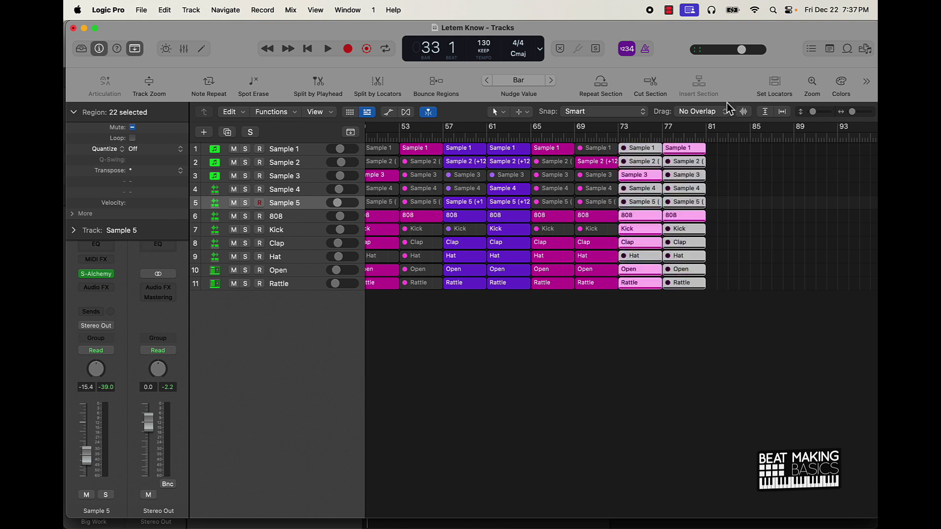
pyautogui.press('Delete')
pyautogui.hscroll(8, 704, 157)
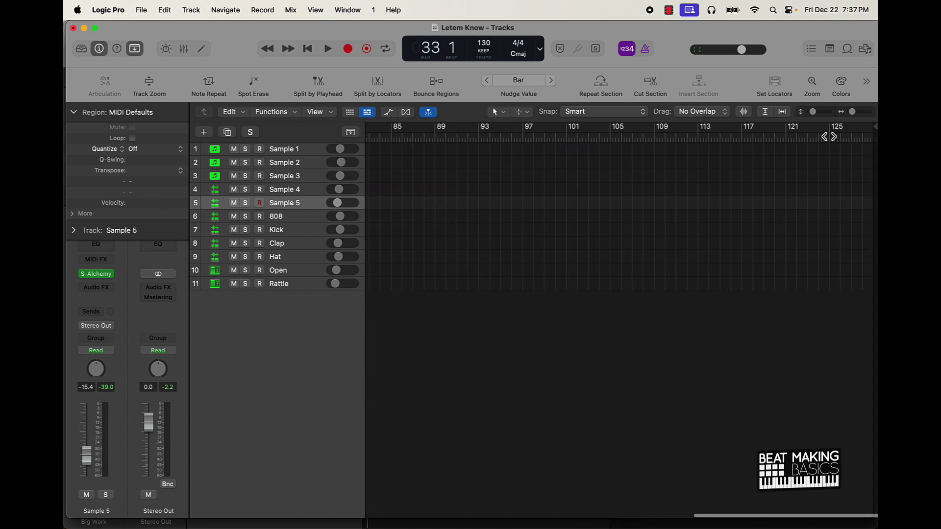
pyautogui.moveTo(867, 129)
pyautogui.mouseDown()
pyautogui.moveTo(483, 233)
pyautogui.moveTo(380, 240)
pyautogui.moveTo(786, 238)
pyautogui.moveTo(770, 250)
pyautogui.mouseUp()
pyautogui.hscroll(-3, 710, 322)
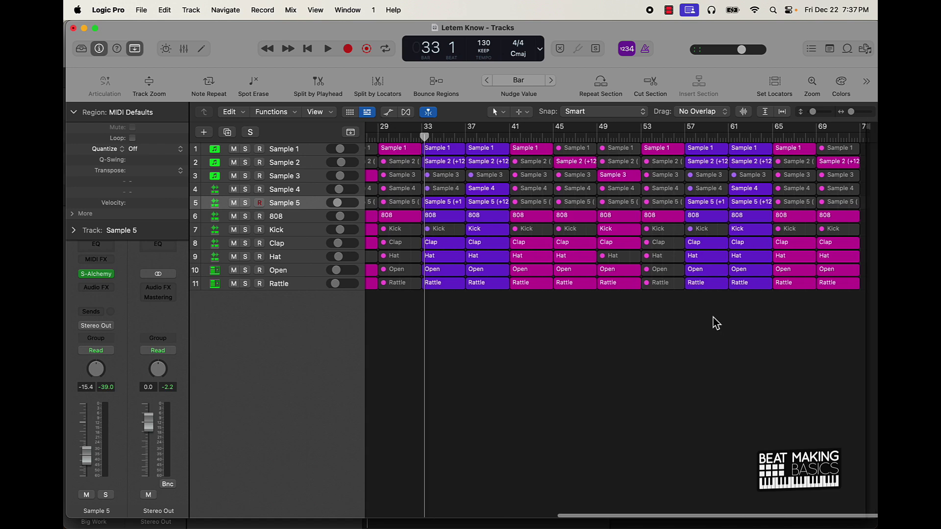
# Mute the Clap, Hat, Open and Rattle regions between bars 65 and 73, and clear the selection.
pyautogui.hscroll(-10, 498, 268)
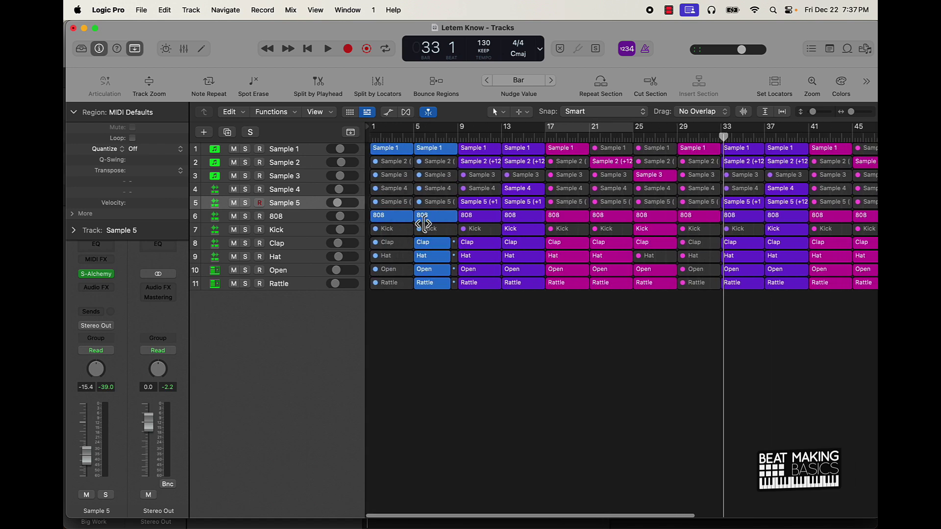
pyautogui.hscroll(10, 518, 246)
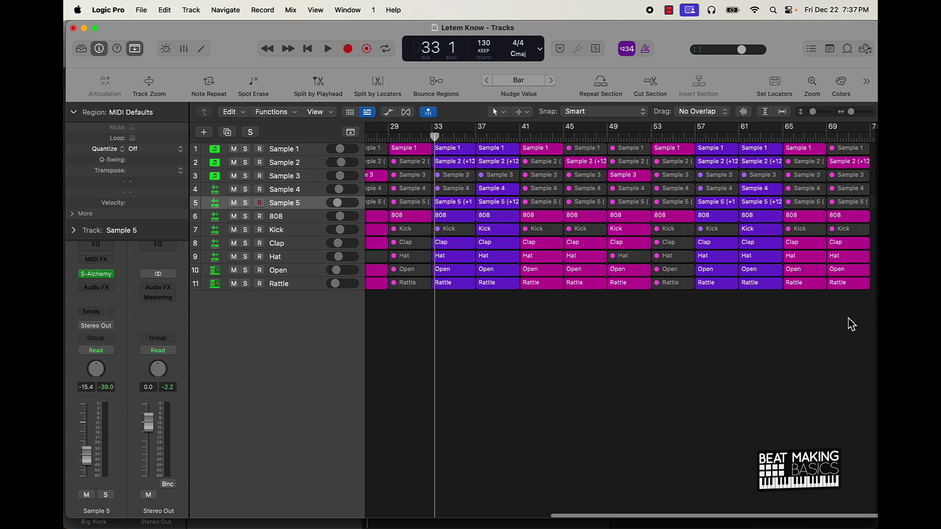
pyautogui.moveTo(806, 297); pyautogui.dragTo(872, 243)
pyautogui.hotkey('ctrl', 'm')
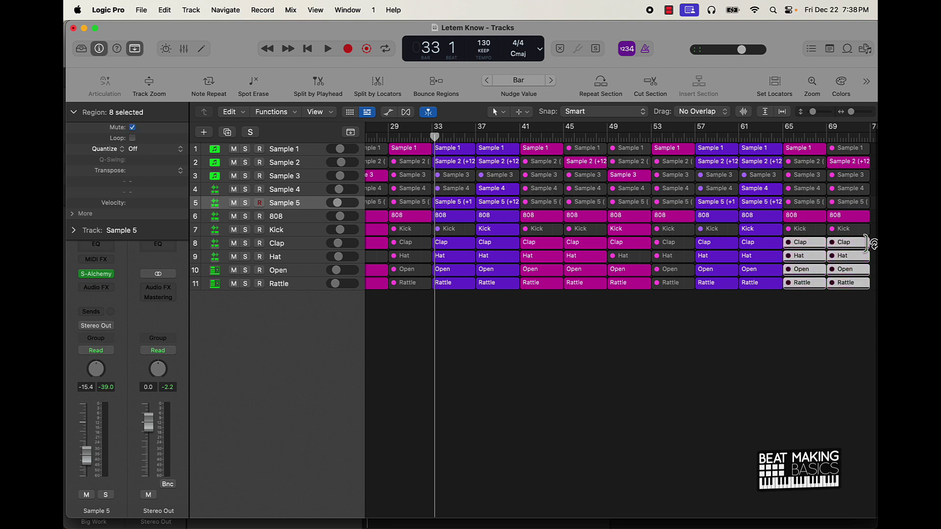
pyautogui.click(828, 333)
# Hide the toolbar and play the whole arrangement from bar 1.
pyautogui.press('Return')
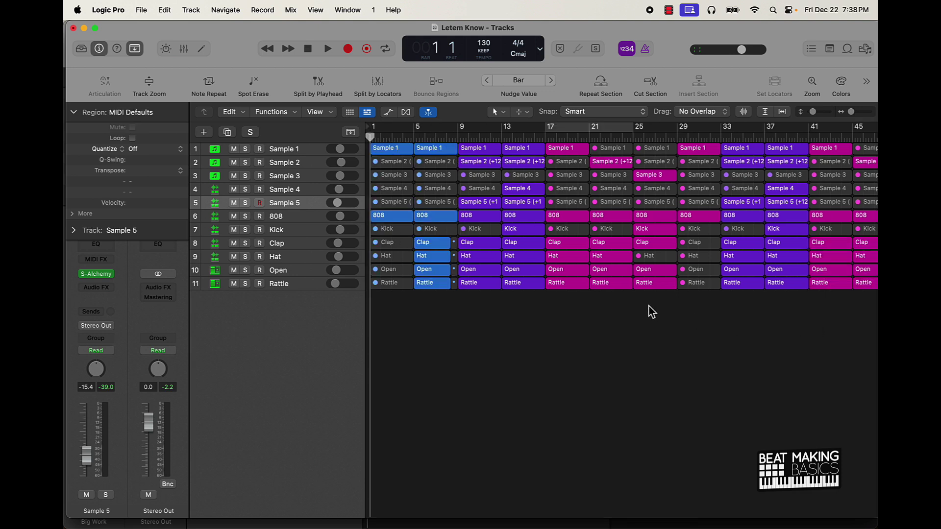
pyautogui.press('super+Left')
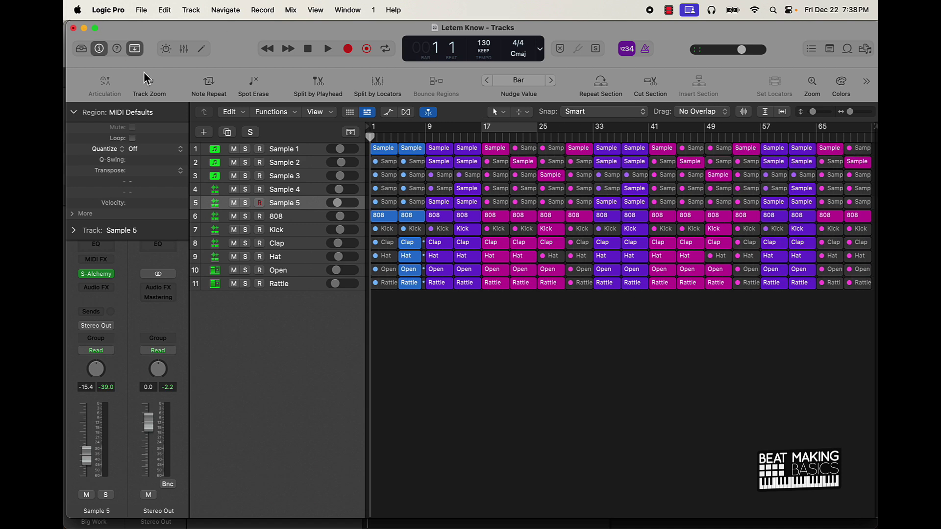
pyautogui.click(139, 52)
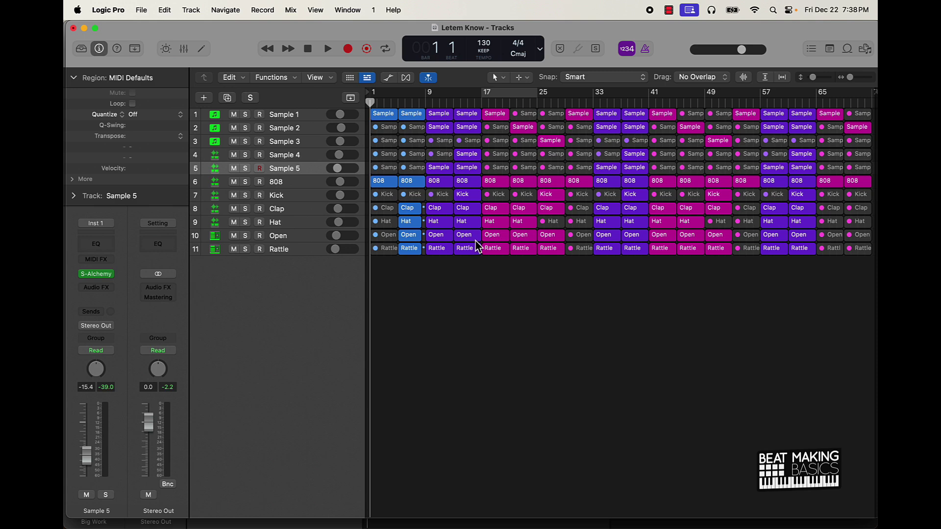
pyautogui.press('space')
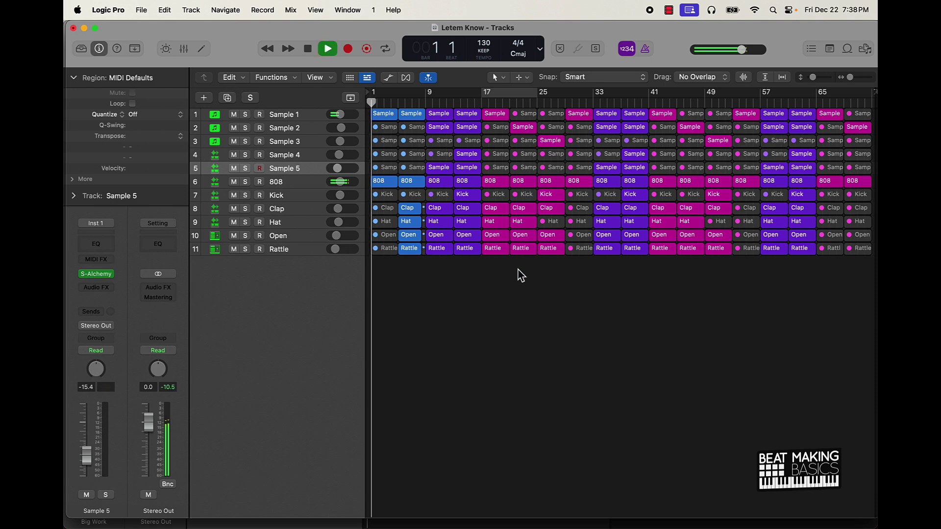
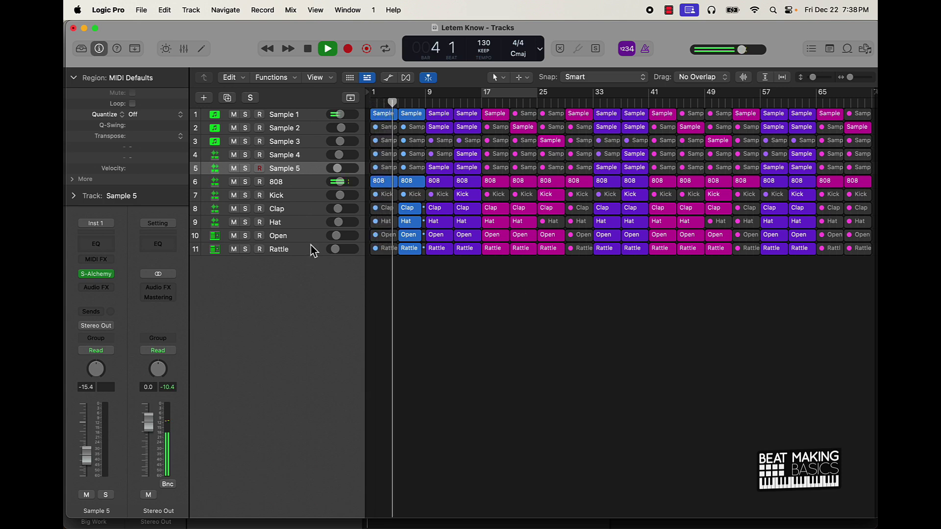
# Move the drum tracks from 808 through Rattle above the Sample 1 track.
pyautogui.click(303, 181)
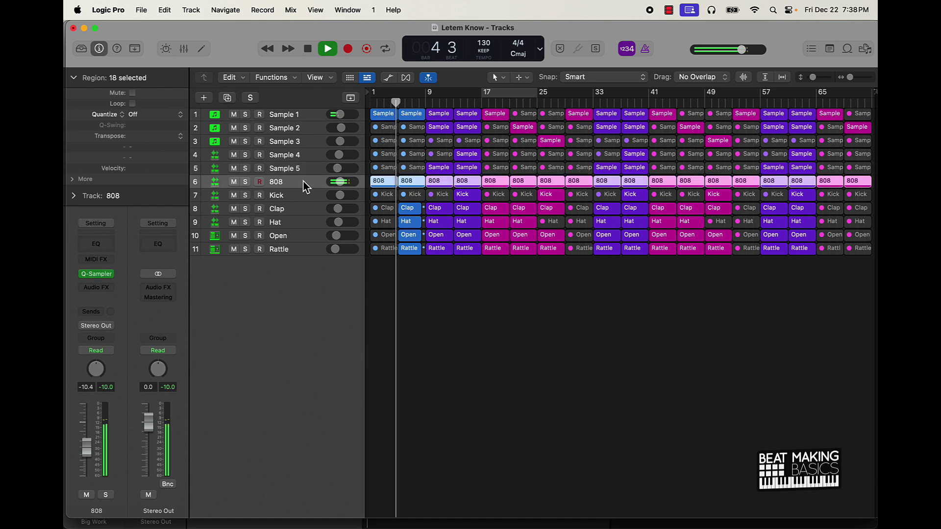
pyautogui.keyDown('shift'); pyautogui.click(292, 251); pyautogui.keyUp('shift')
pyautogui.moveTo(293, 189); pyautogui.dragTo(297, 116)
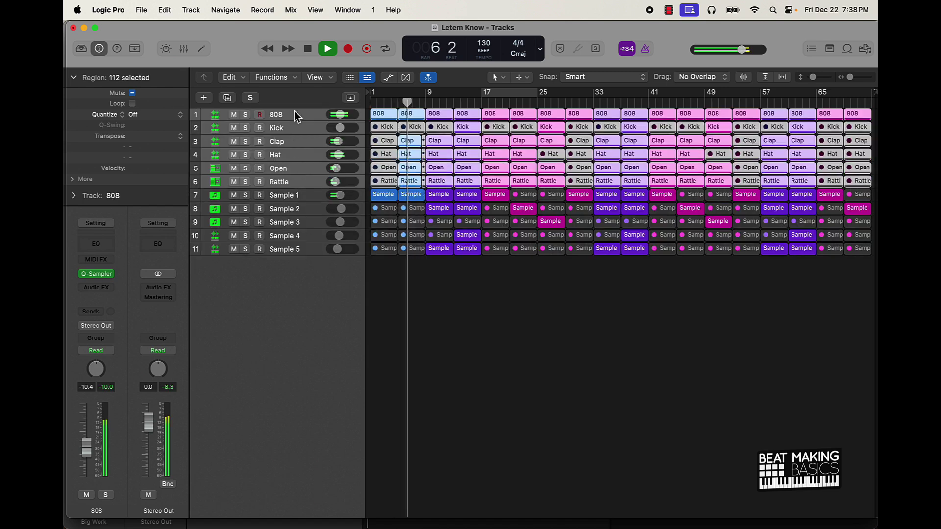
pyautogui.click(494, 339)
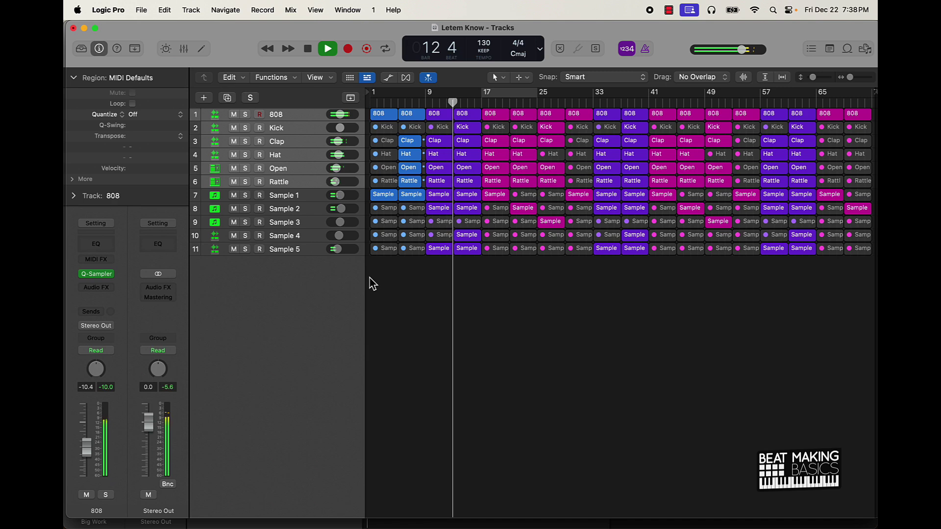
# Mute the Hat region between bars 17 and 21, and unmute the Hat region between bars 25 and 29.
pyautogui.click(306, 128)
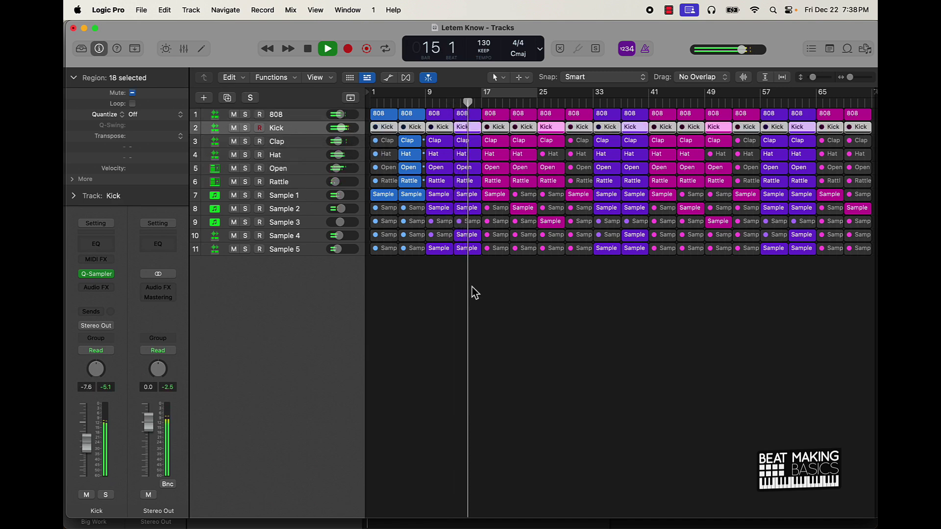
pyautogui.click(607, 328)
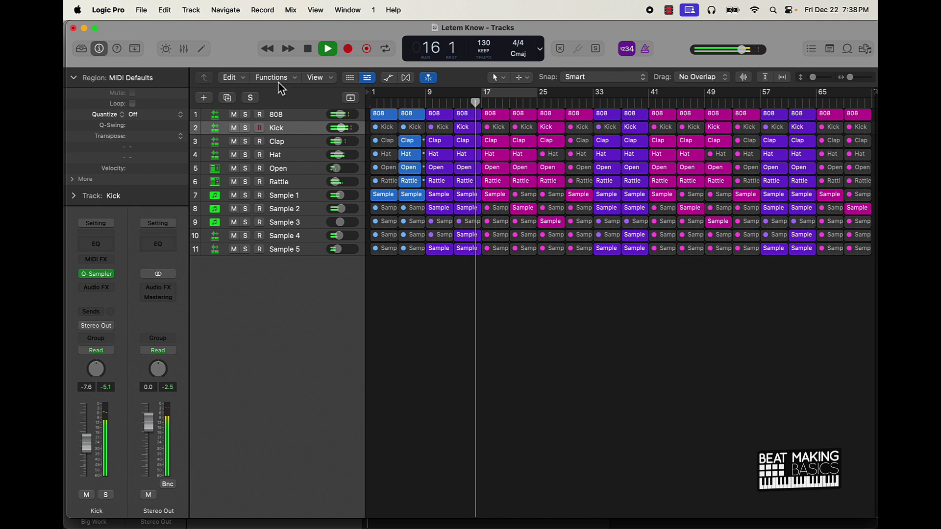
pyautogui.click(234, 155)
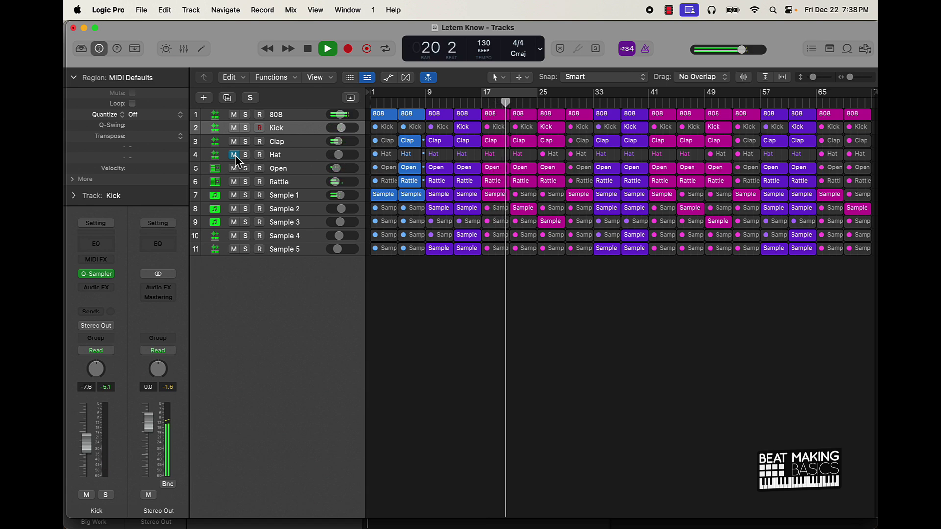
pyautogui.click(235, 156)
pyautogui.click(496, 155)
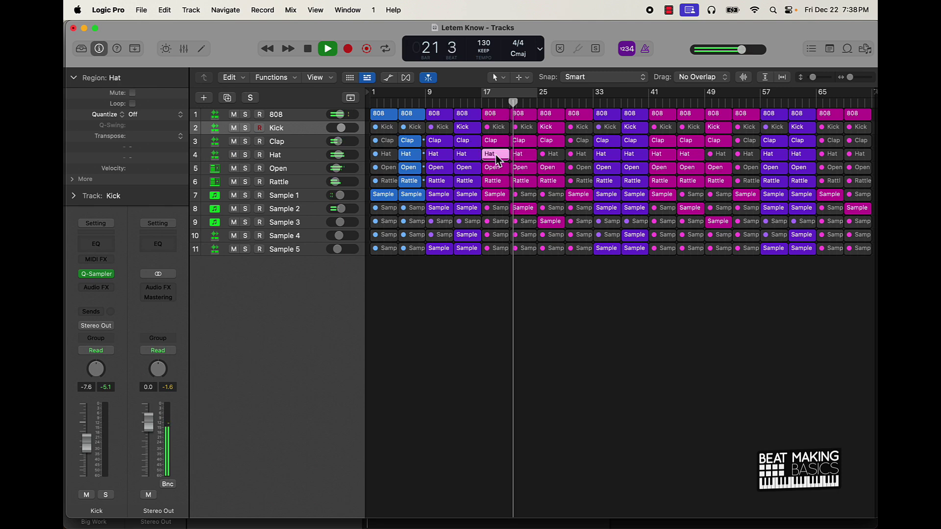
pyautogui.click(575, 274)
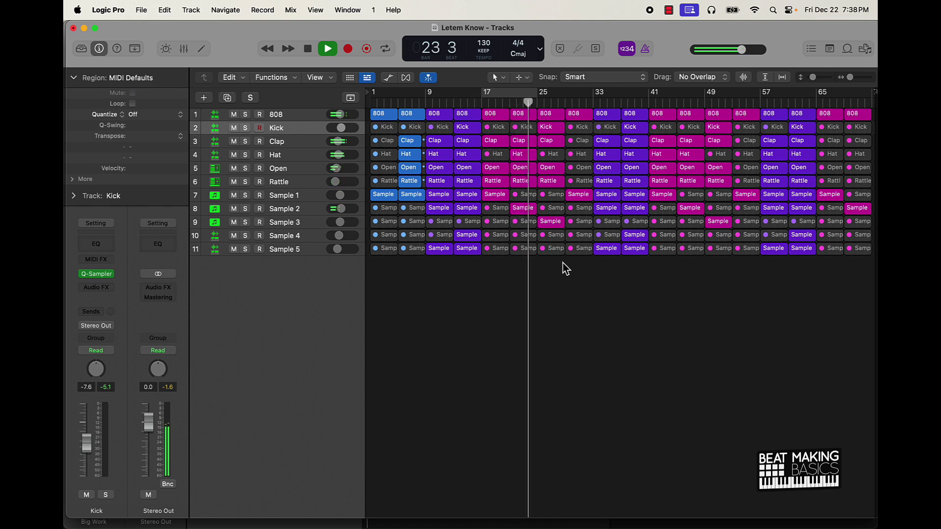
pyautogui.click(553, 155)
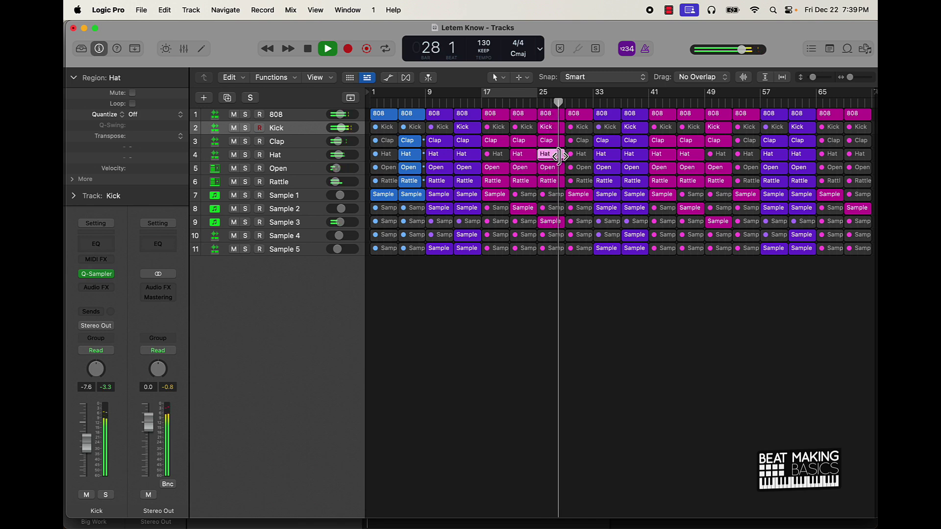
pyautogui.click(541, 276)
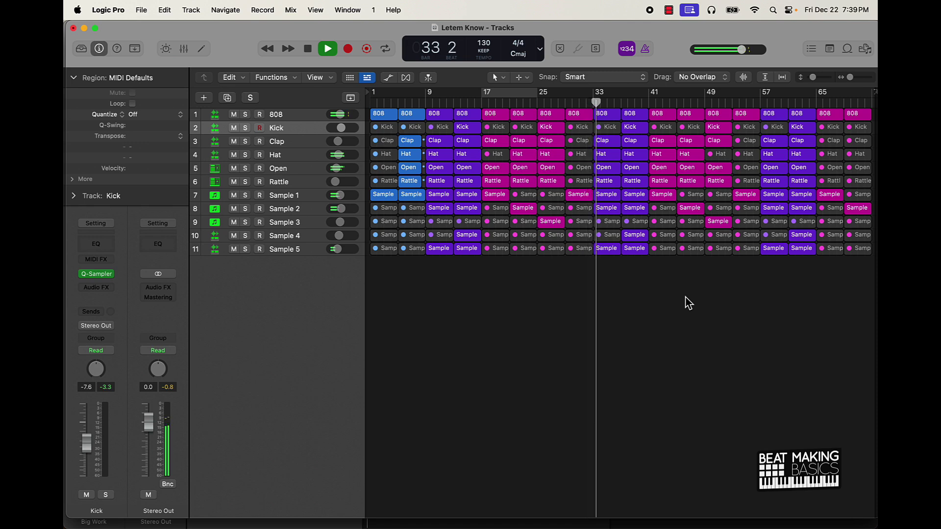
# Stop playback, cycle bars 41 to 57, and swap the muting of the Sample 1 and Sample 2 regions in bars 41–49 and 53–57.
pyautogui.press('space')
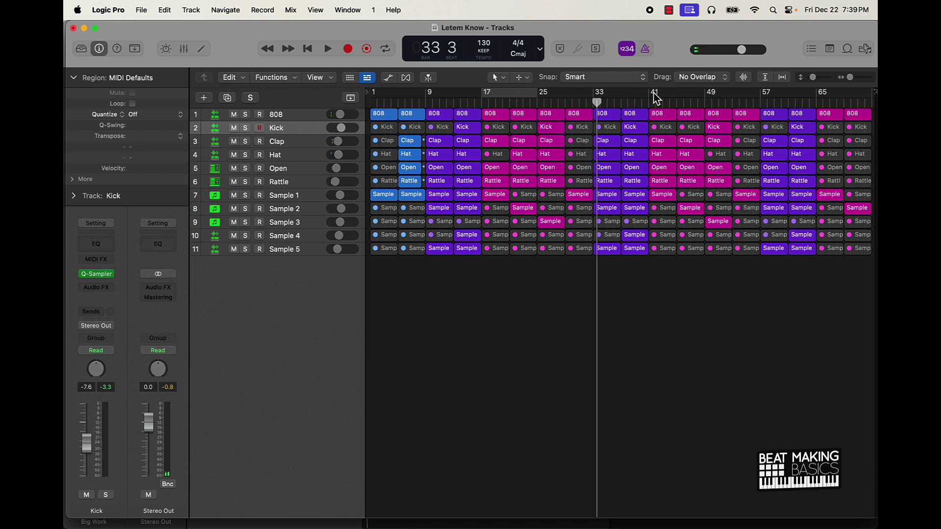
pyautogui.moveTo(655, 97); pyautogui.dragTo(760, 93)
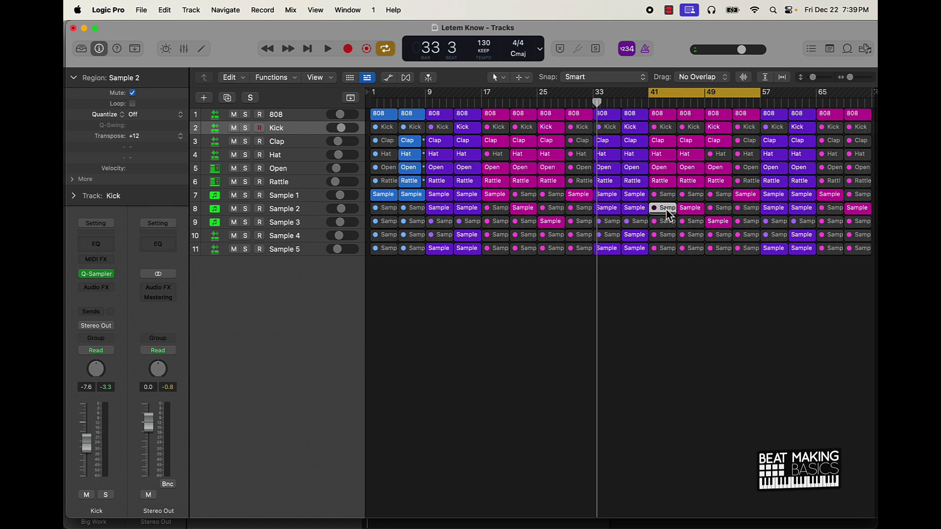
pyautogui.hotkey('ctrl', 'm')
pyautogui.click(693, 209)
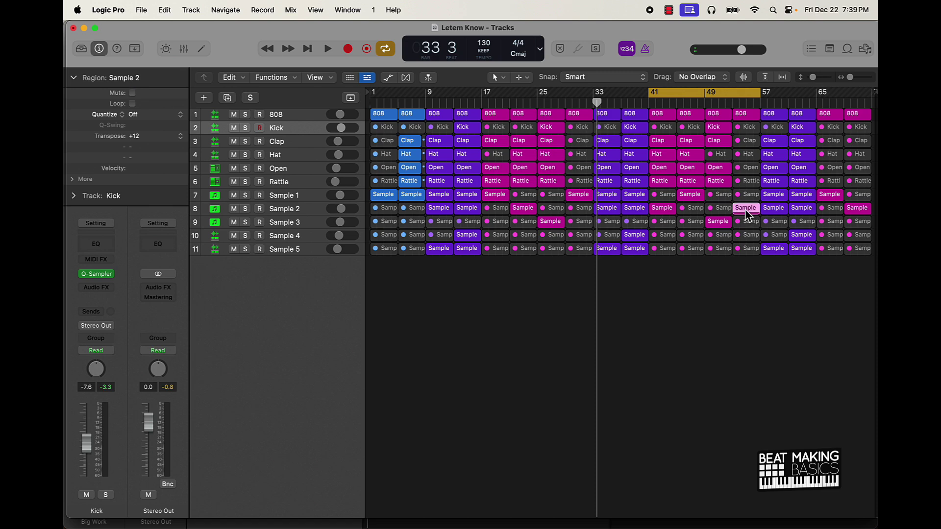
pyautogui.click(719, 285)
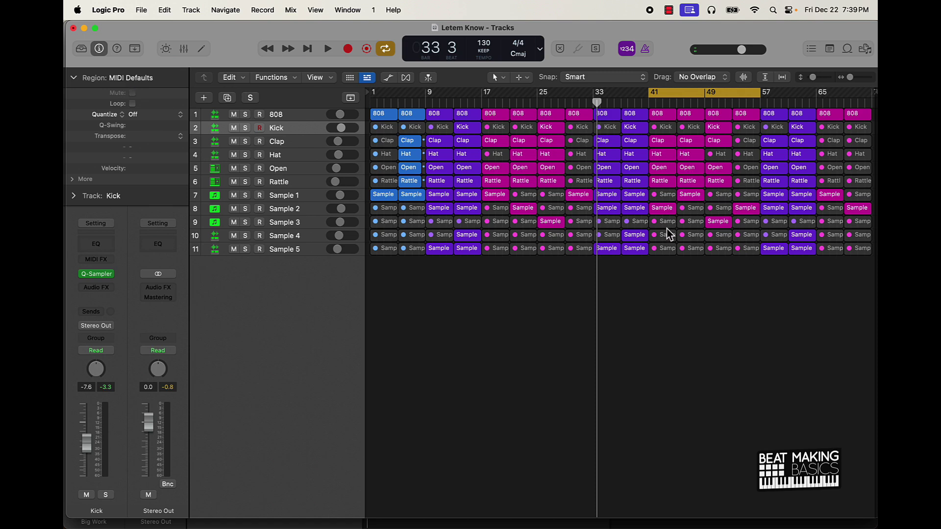
# Play the arrangement and unmute the Clap, Hat, Open, Rattle and Sample 1 regions between bars 53 and 57.
pyautogui.press('space')
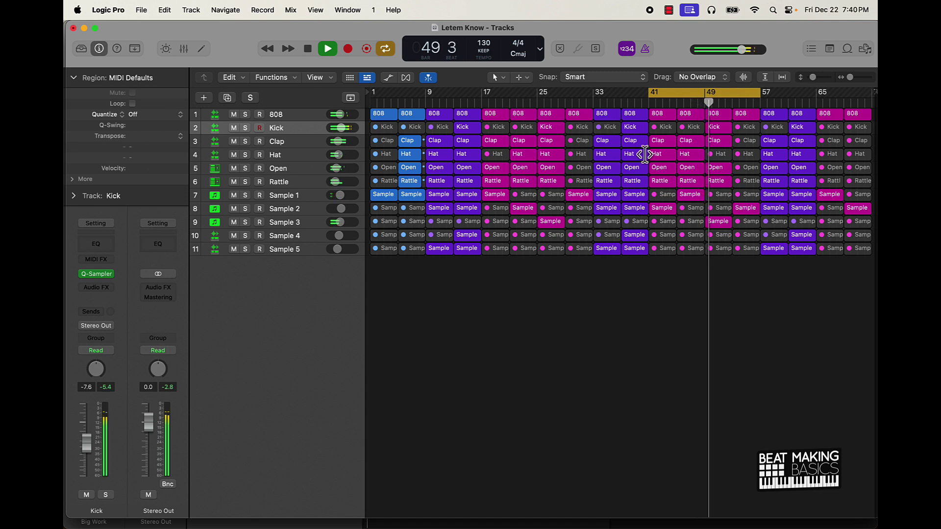
pyautogui.click(746, 154)
pyautogui.keyDown('shift'); pyautogui.click(748, 167); pyautogui.keyUp('shift')
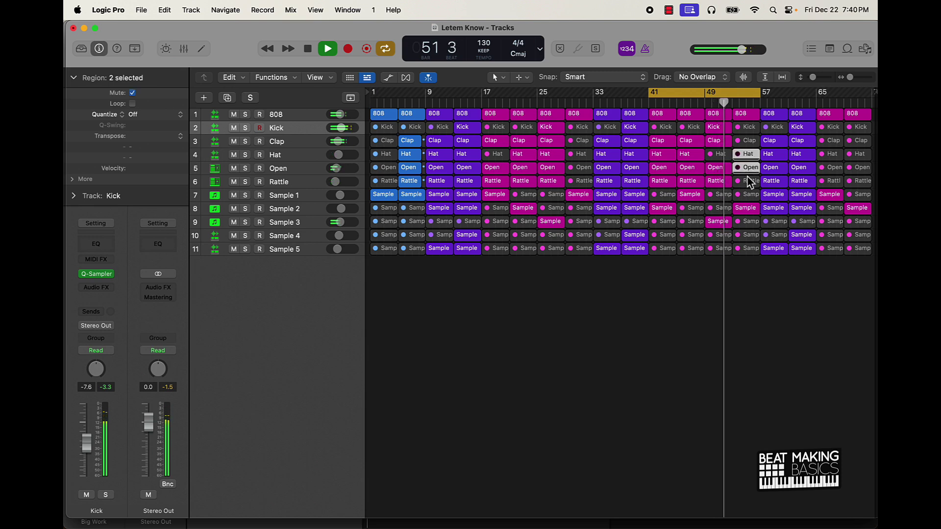
pyautogui.keyDown('shift'); pyautogui.click(748, 195); pyautogui.keyUp('shift')
pyautogui.hotkey('ctrl', 'm')
pyautogui.keyDown('shift'); pyautogui.click(748, 181); pyautogui.keyUp('shift')
pyautogui.hotkey('ctrl', 'm')
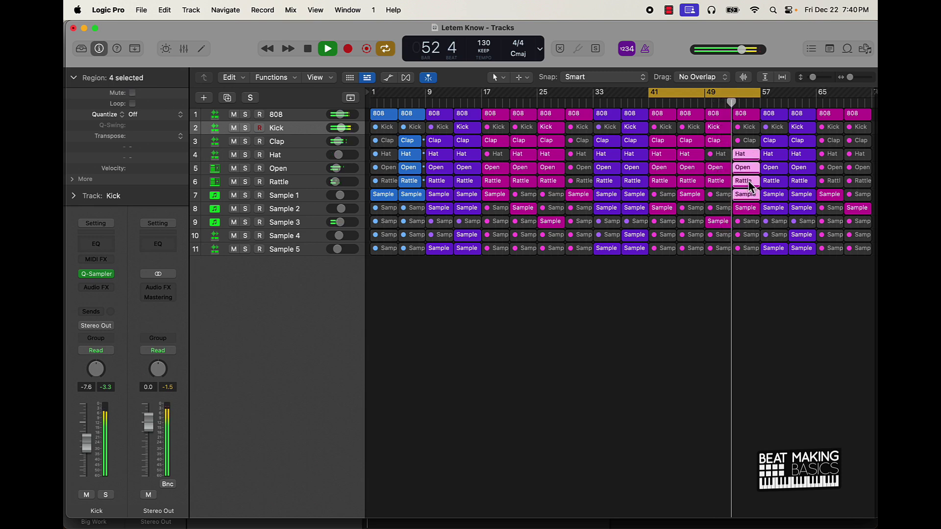
pyautogui.click(745, 140)
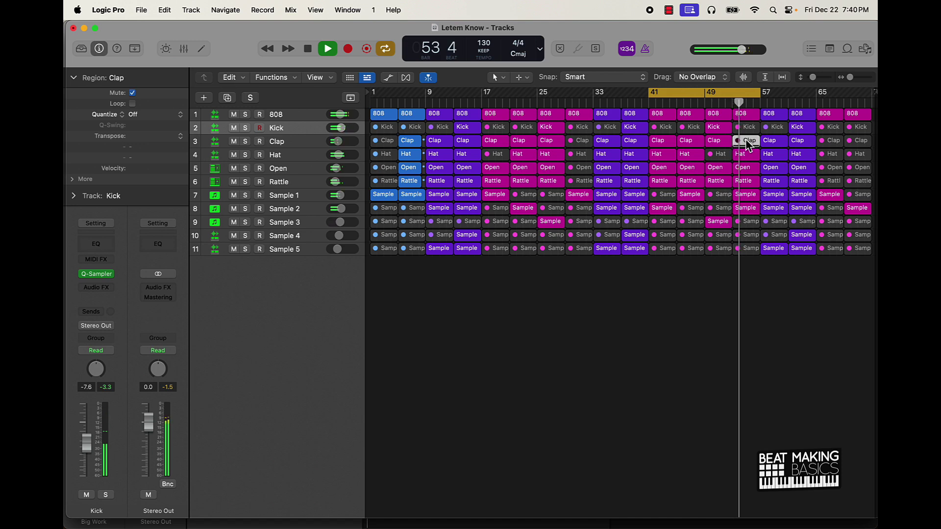
# Shorten the Clap, Hat, Open, Rattle and Sample 1 regions starting at bar 53 so they end at bar 56.
pyautogui.keyDown('shift'); pyautogui.click(754, 153); pyautogui.keyUp('shift')
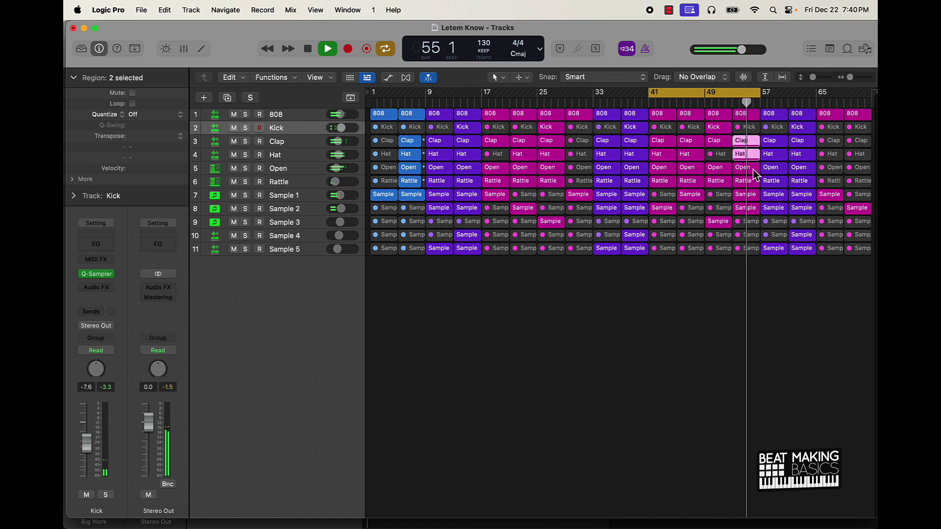
pyautogui.keyDown('shift'); pyautogui.click(745, 181); pyautogui.keyUp('shift')
pyautogui.keyDown('shift'); pyautogui.click(745, 195); pyautogui.keyUp('shift')
pyautogui.moveTo(760, 195); pyautogui.dragTo(754, 197)
pyautogui.click(742, 289)
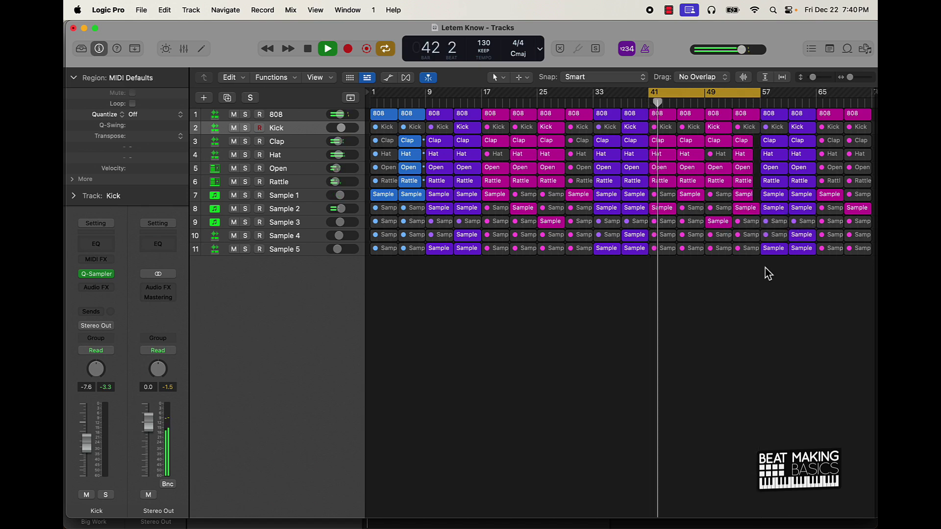
# Mute the Sample 2 region between bars 53 and 57, and stop playback.
pyautogui.click(746, 207)
pyautogui.hotkey('ctrl', 'm')
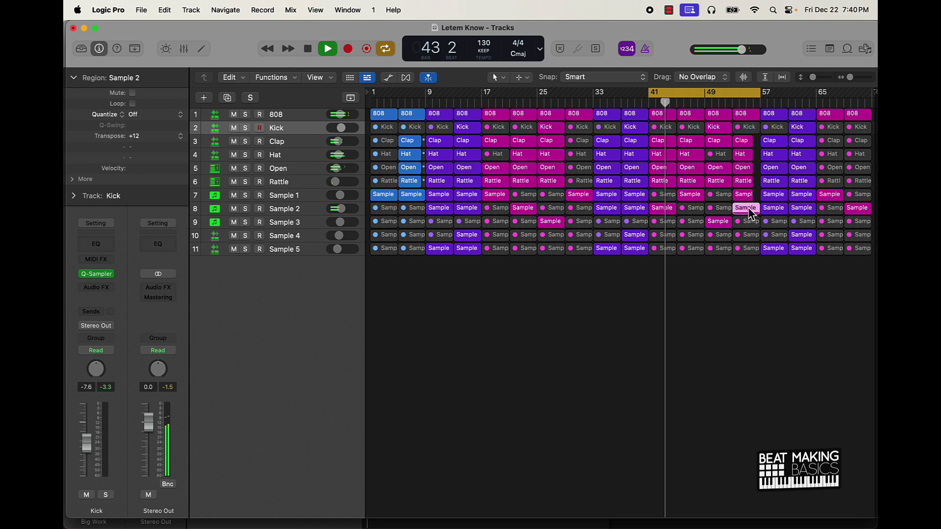
pyautogui.click(742, 270)
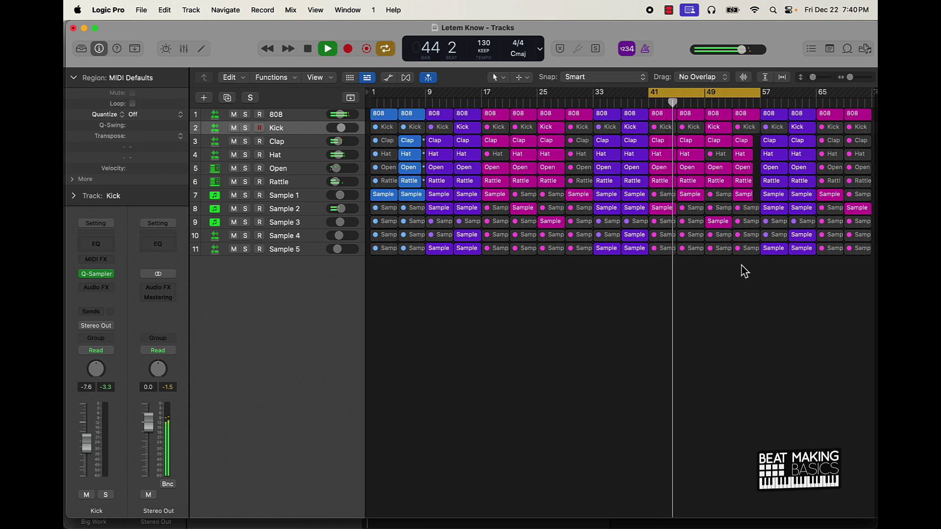
pyautogui.press('space')
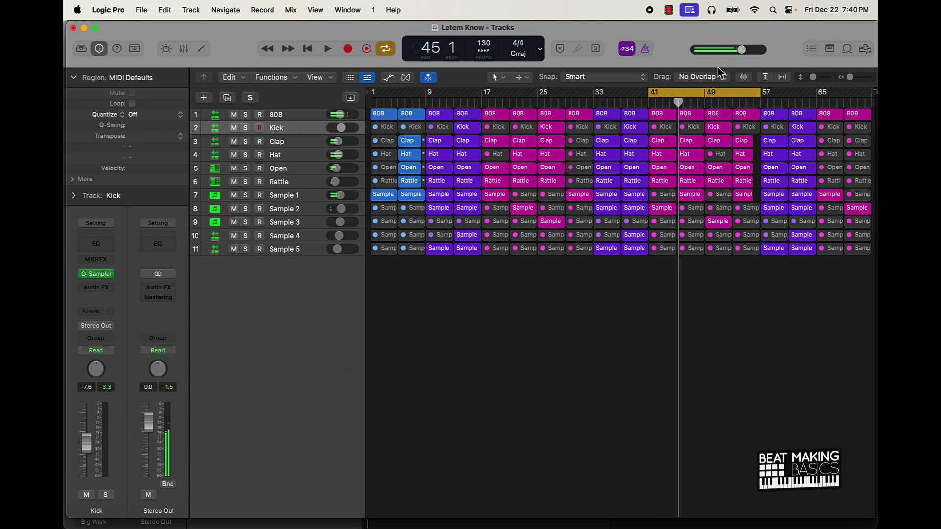
# Turn off cycle mode and color all regions between bars 65 and 73 blue.
pyautogui.click(712, 92)
pyautogui.moveTo(843, 294); pyautogui.dragTo(819, 111)
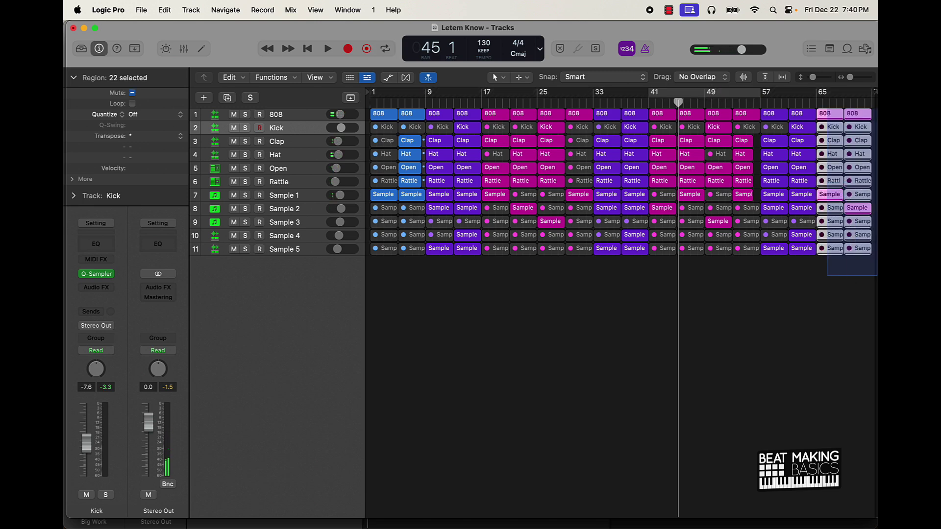
pyautogui.click(134, 49)
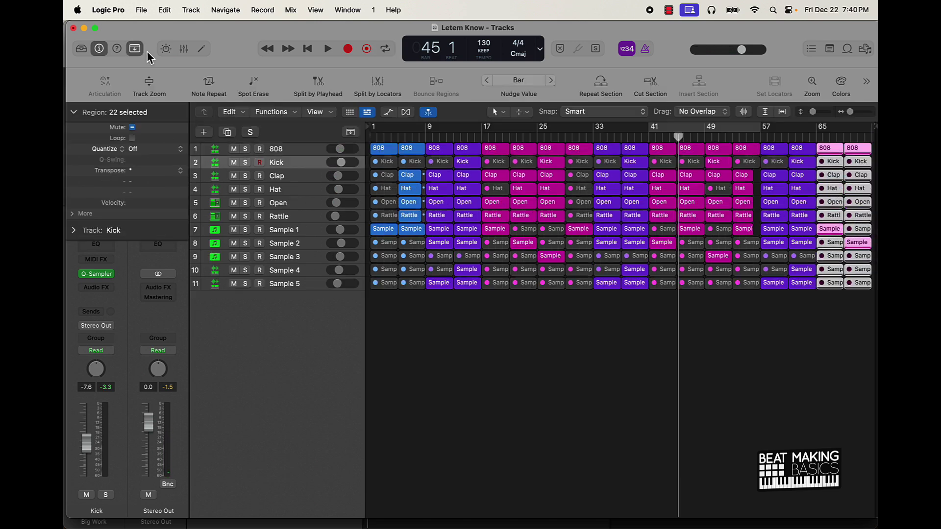
pyautogui.click(841, 82)
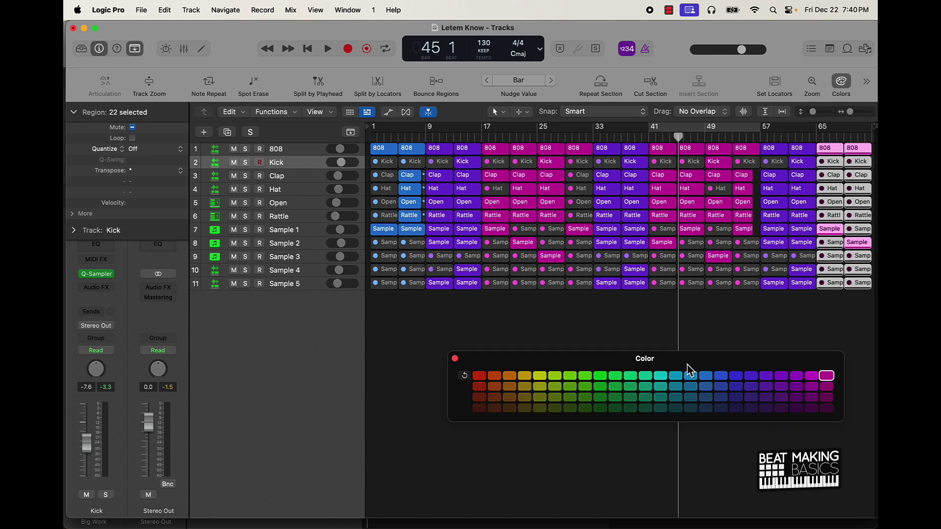
pyautogui.click(706, 376)
pyautogui.click(730, 332)
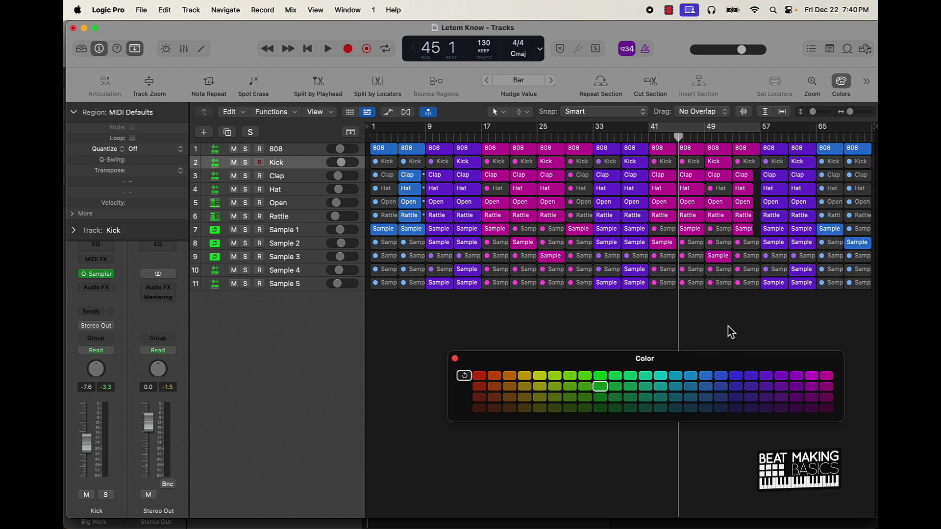
# Close the color palette, set the cycle range to bars 17–25, and open the 808 region at bar 17 in the Piano Roll.
pyautogui.click(456, 359)
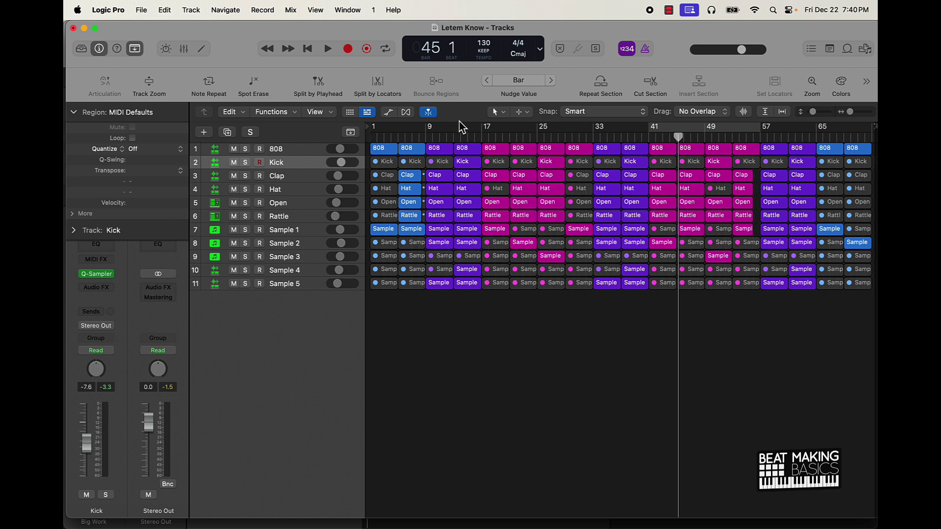
pyautogui.moveTo(485, 137); pyautogui.dragTo(538, 130)
pyautogui.click(135, 49)
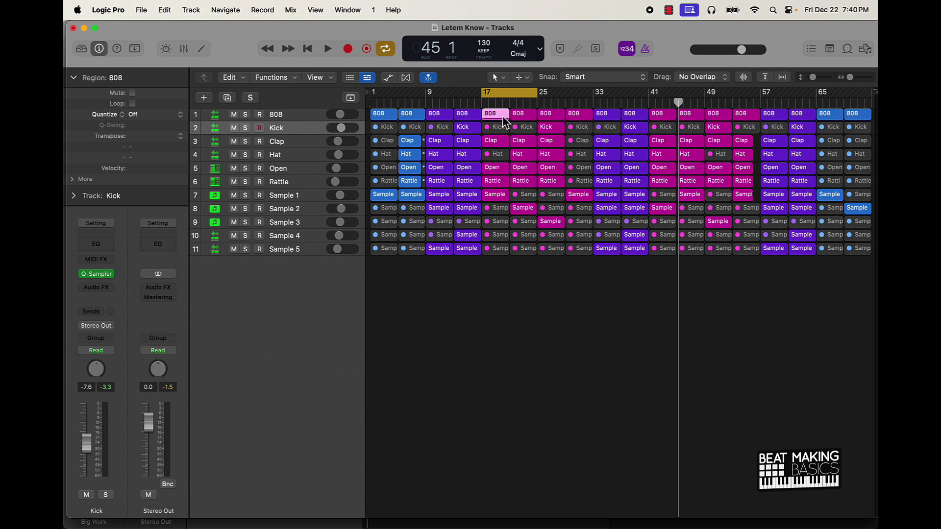
pyautogui.doubleClick(504, 118)
pyautogui.keyDown('ctrl'); pyautogui.keyDown('alt'); pyautogui.click(668, 378); pyautogui.keyUp('alt'); pyautogui.keyUp('ctrl')
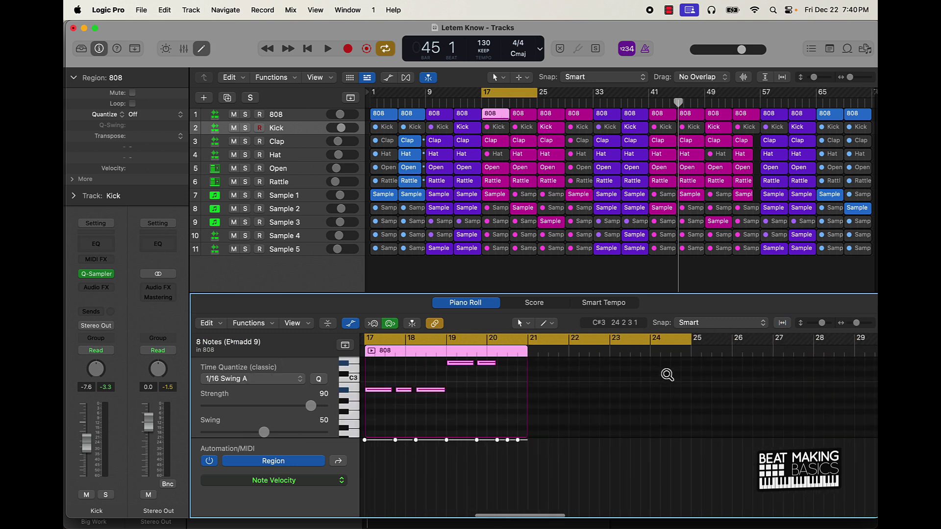
pyautogui.scroll(3, 536, 399)
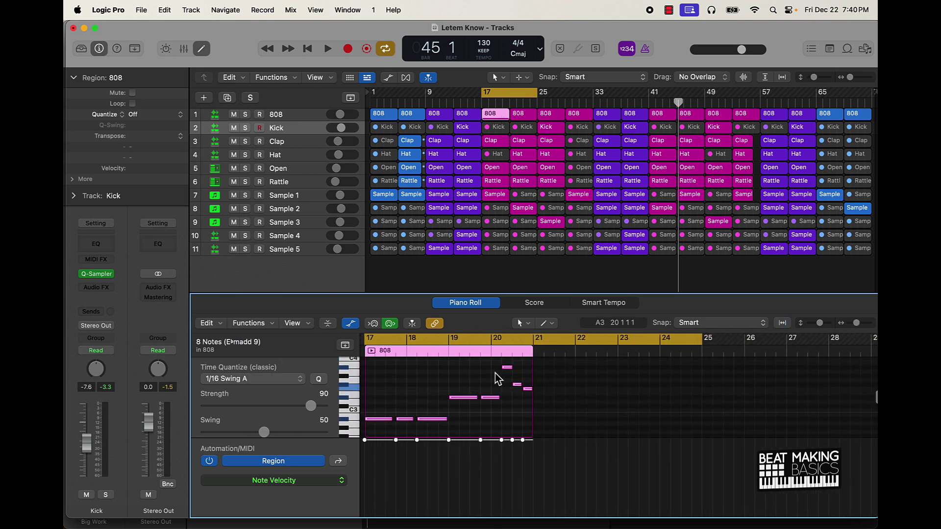
# Split the 808 notes starting on beats 2 and 3 of bar 20 half a beat in, and listen to the result.
pyautogui.click(508, 352)
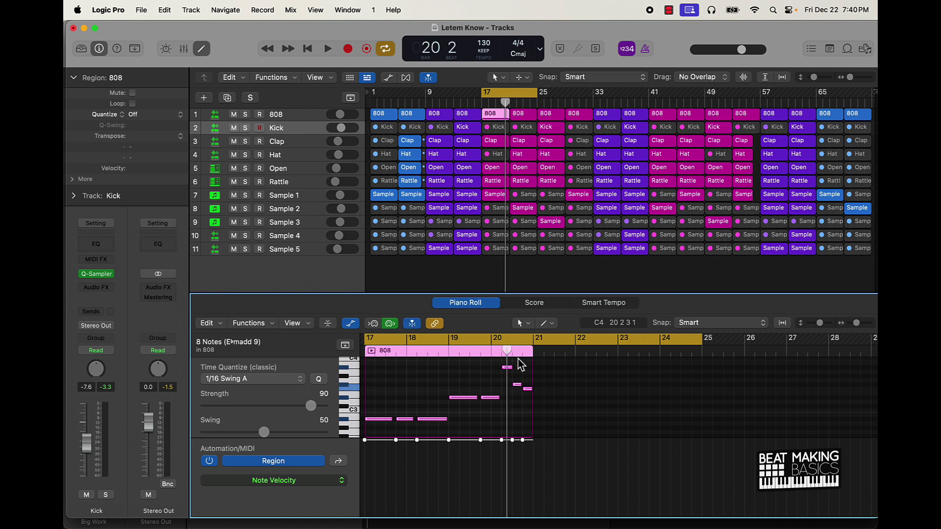
pyautogui.keyDown('ctrl'); pyautogui.keyDown('alt'); pyautogui.click(515, 377); pyautogui.keyUp('alt'); pyautogui.keyUp('ctrl')
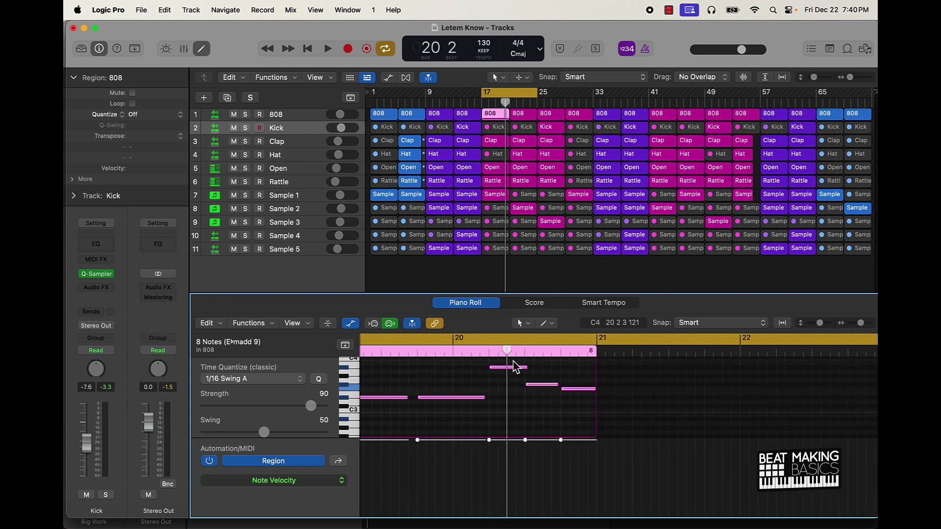
pyautogui.click(544, 353)
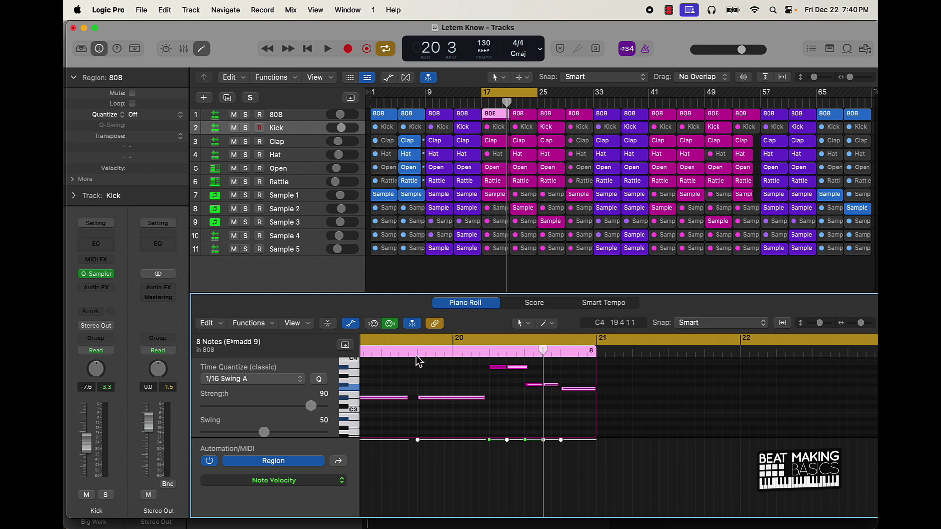
pyautogui.press('space')
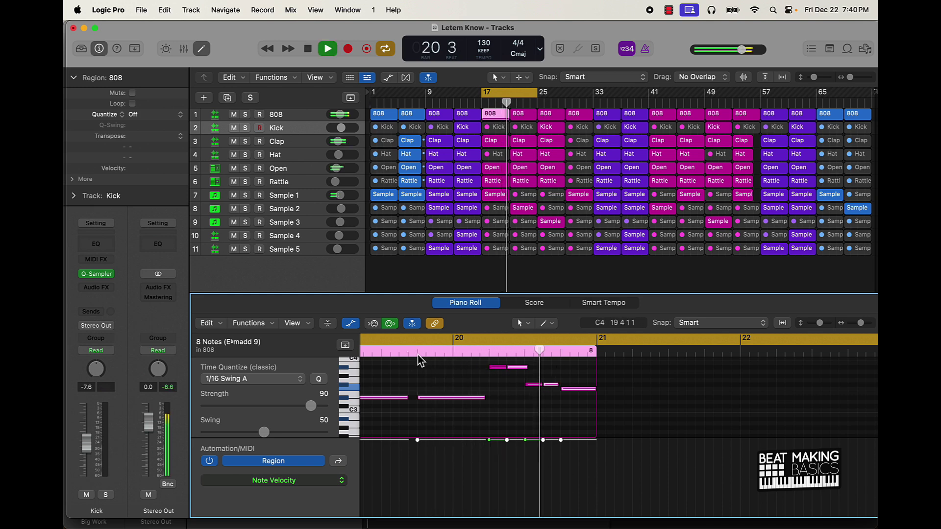
pyautogui.click(496, 118)
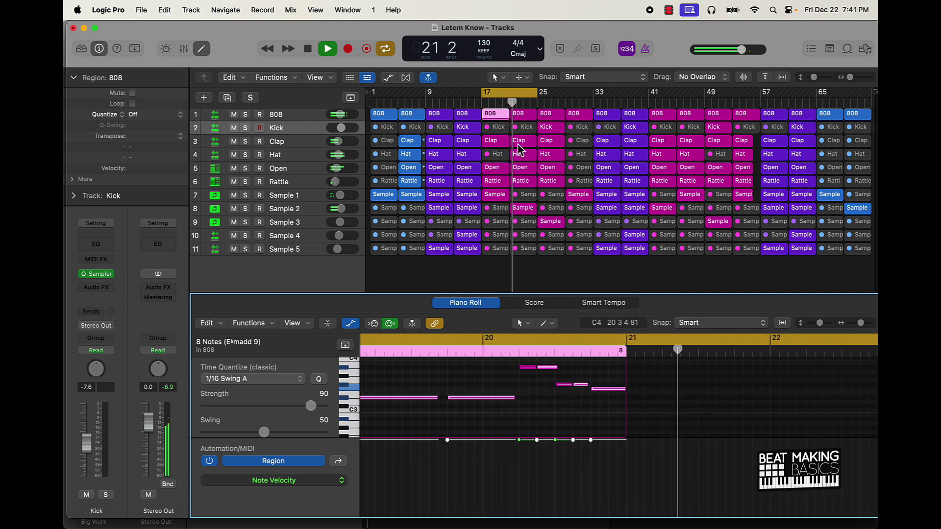
pyautogui.press('space')
# Cycle bars 21 to 25 and split the first note of the 808 region at bar 21 on the second half of beat 2.
pyautogui.click(518, 115)
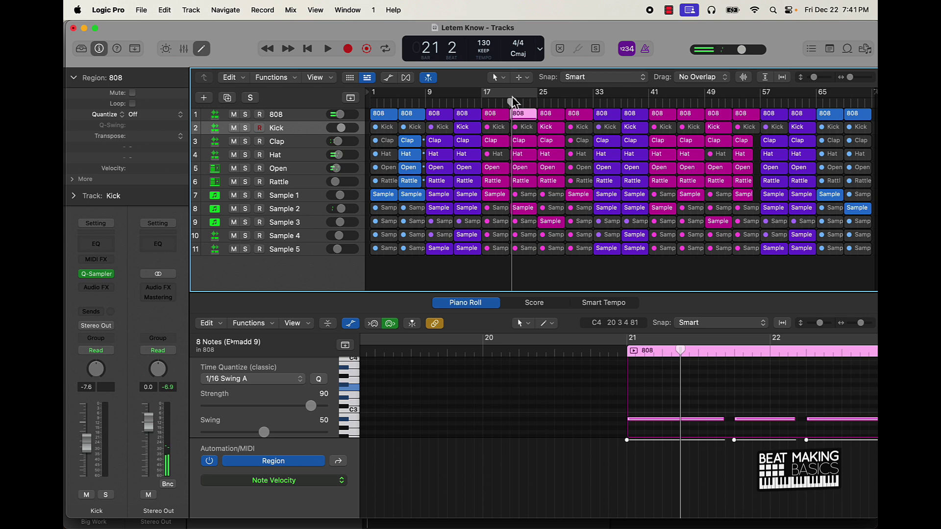
pyautogui.moveTo(510, 99); pyautogui.dragTo(557, 147)
pyautogui.press('space')
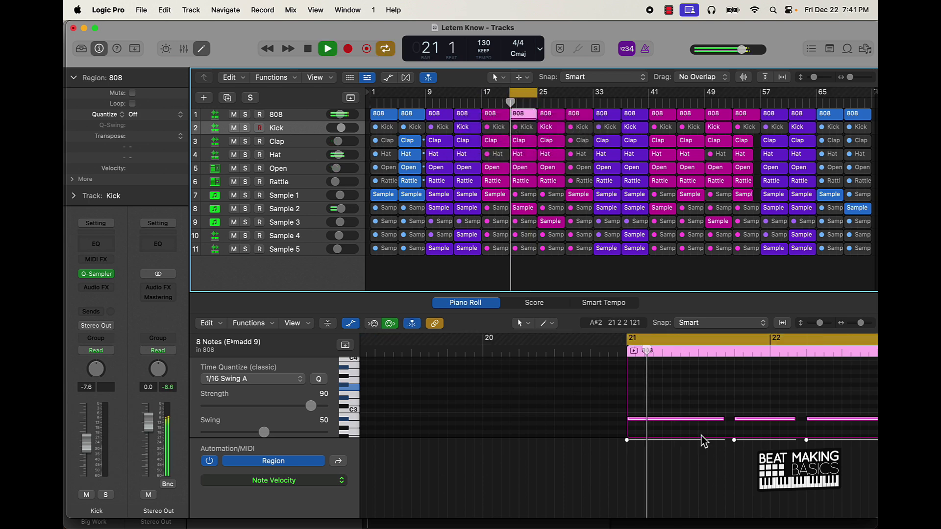
pyautogui.click(695, 371)
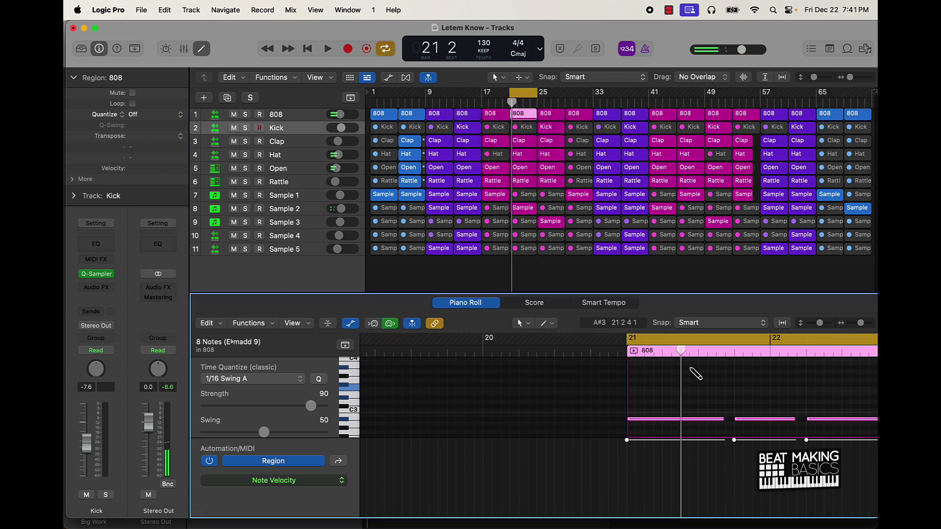
pyautogui.press('space')
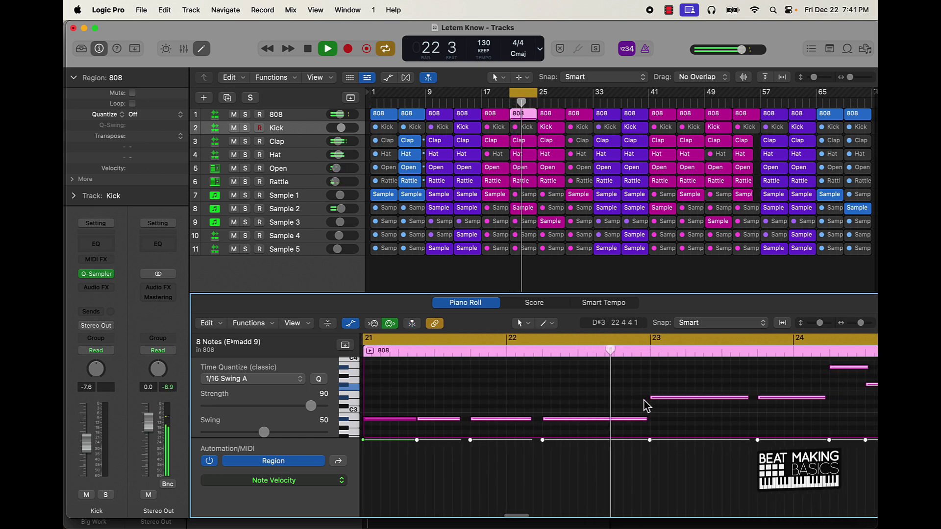
# Split the last 808 note of bar 22 halfway through beat 4, raise the short end piece one octave, and play it back.
pyautogui.press('space')
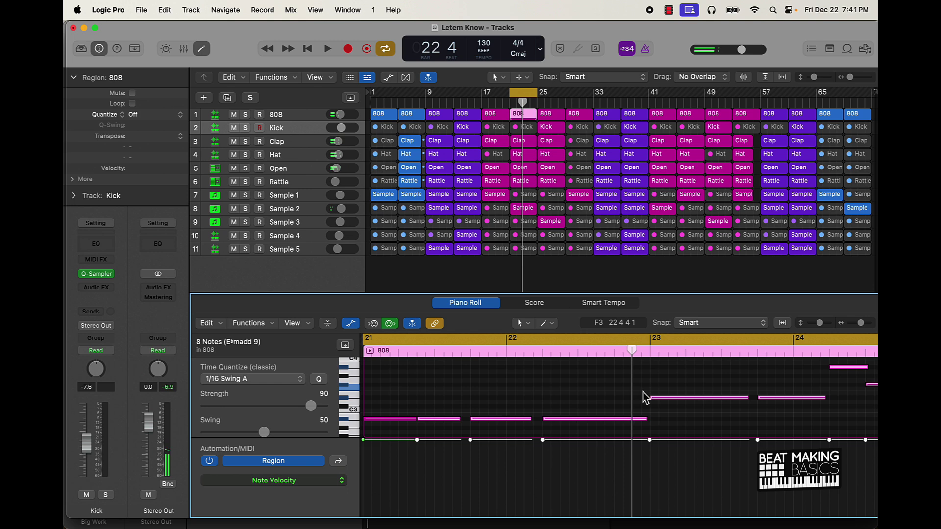
pyautogui.click(657, 418)
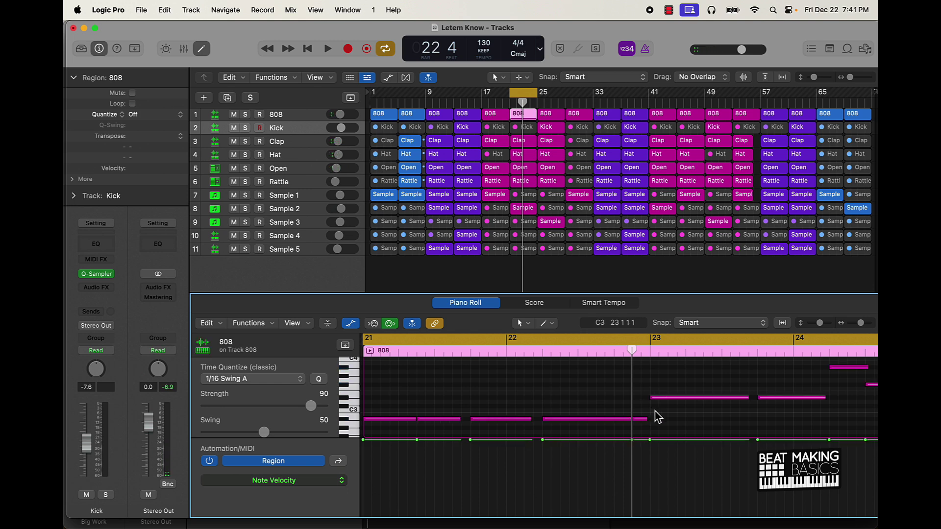
pyautogui.click(643, 426)
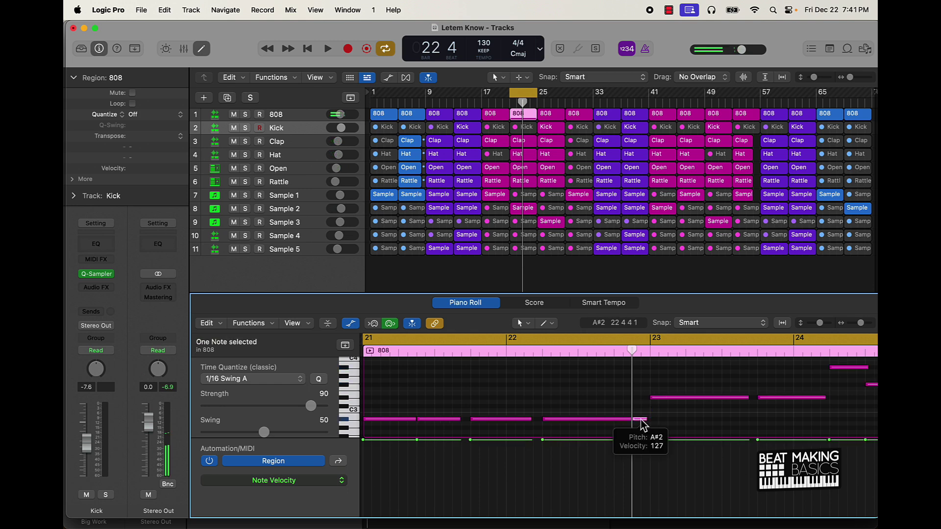
pyautogui.hotkey('alt', 'shift', 'Up')
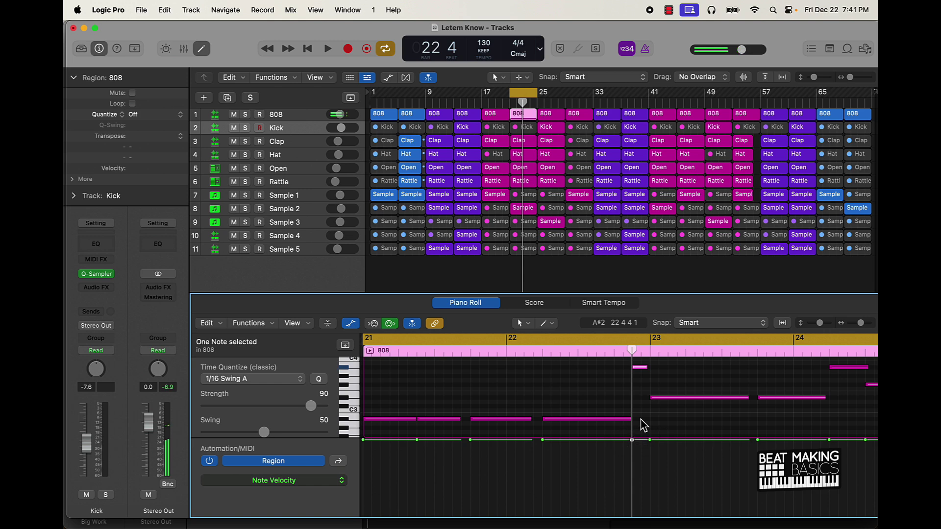
pyautogui.press('space')
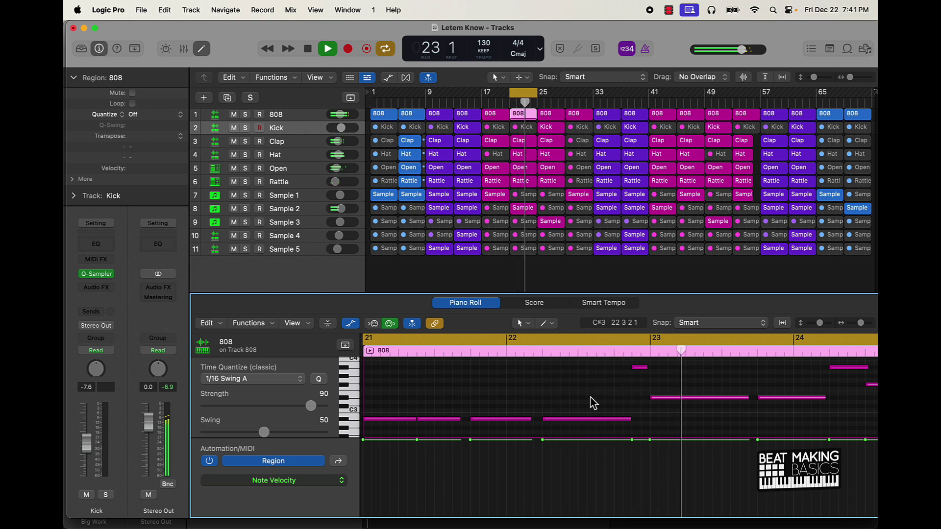
# Stop playback and split the first 808 note of bar 23 halfway through beat 2.
pyautogui.press('space')
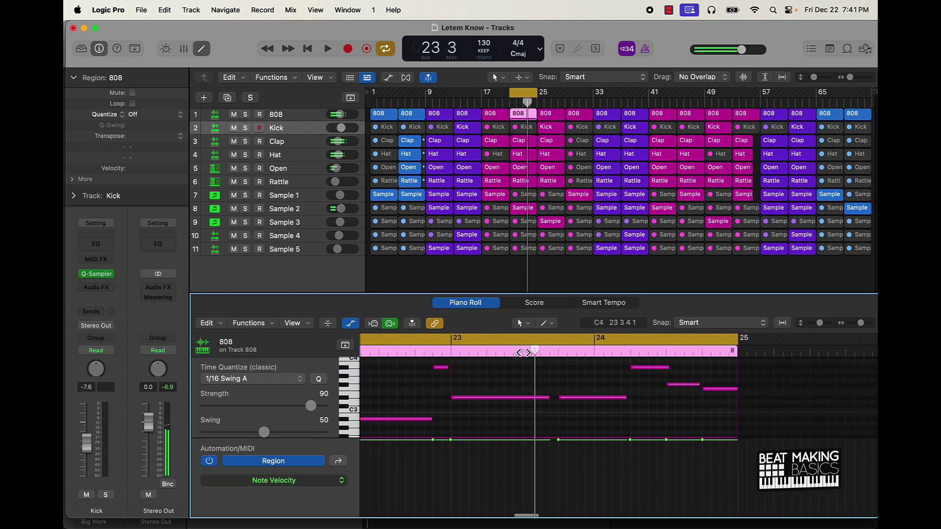
pyautogui.click(452, 354)
pyautogui.press('space')
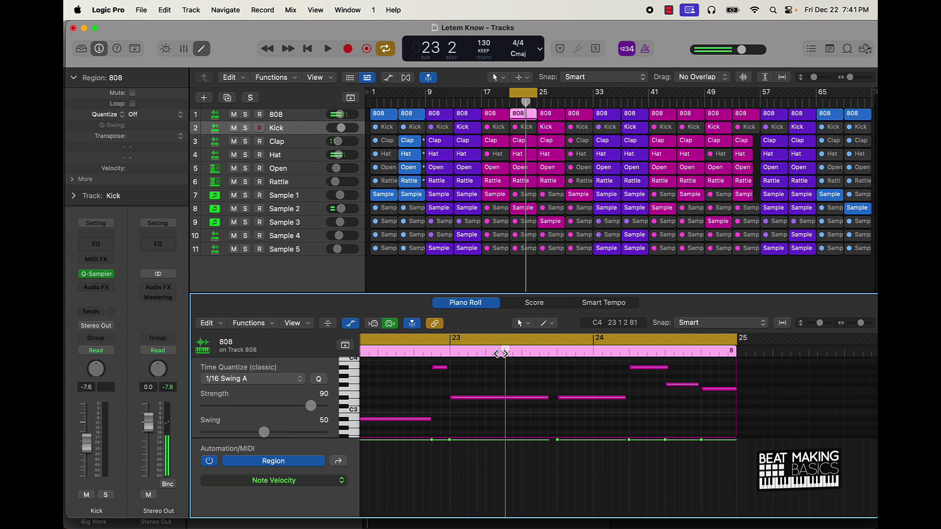
pyautogui.moveTo(519, 412); pyautogui.dragTo(520, 412)
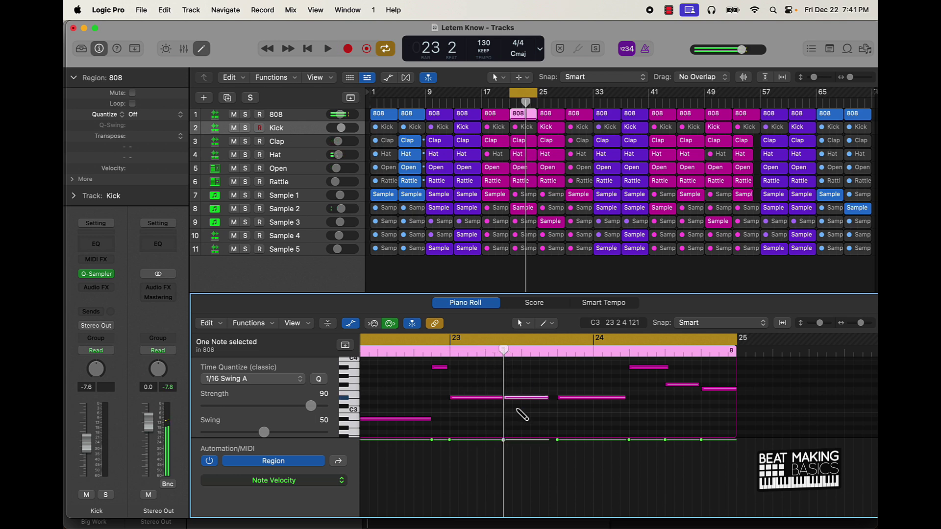
# Lower the short 808 note at the end of bar 22 by one octave and listen to the pattern.
pyautogui.moveTo(619, 363); pyautogui.dragTo(645, 374)
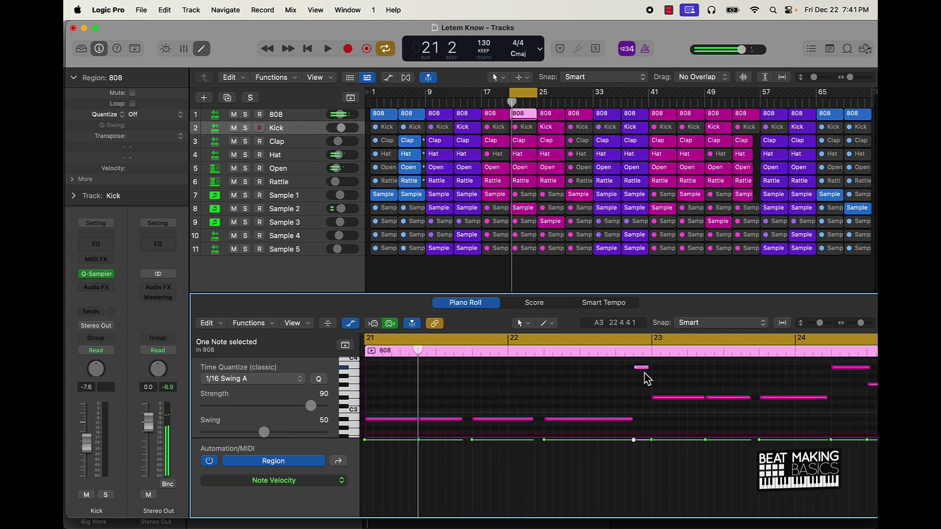
pyautogui.press('space')
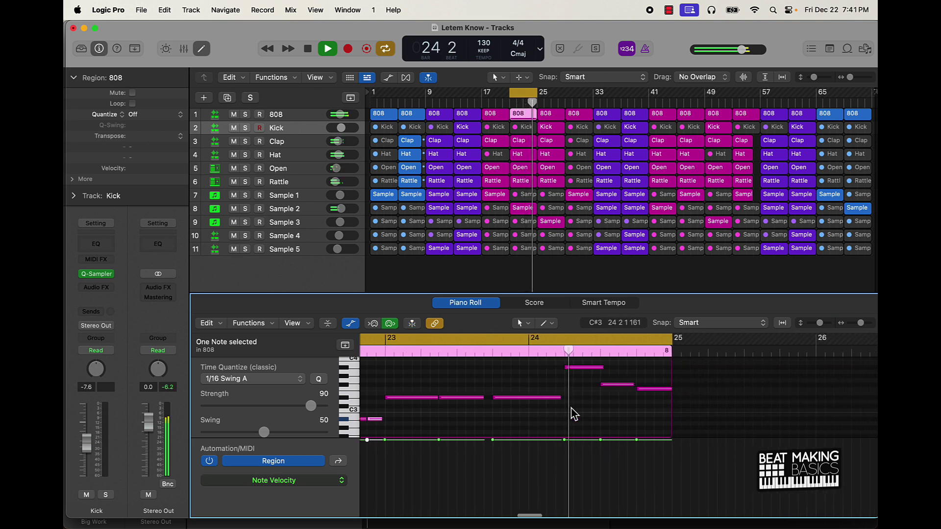
pyautogui.press('space')
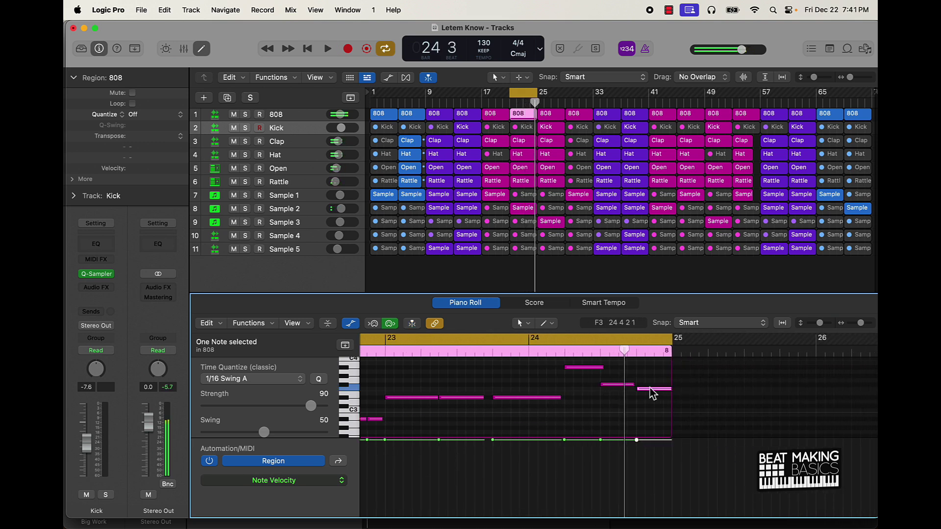
# Raise the last 808 note of bar 24 by one semitone and play the edited region.
pyautogui.moveTo(652, 394); pyautogui.dragTo(647, 384)
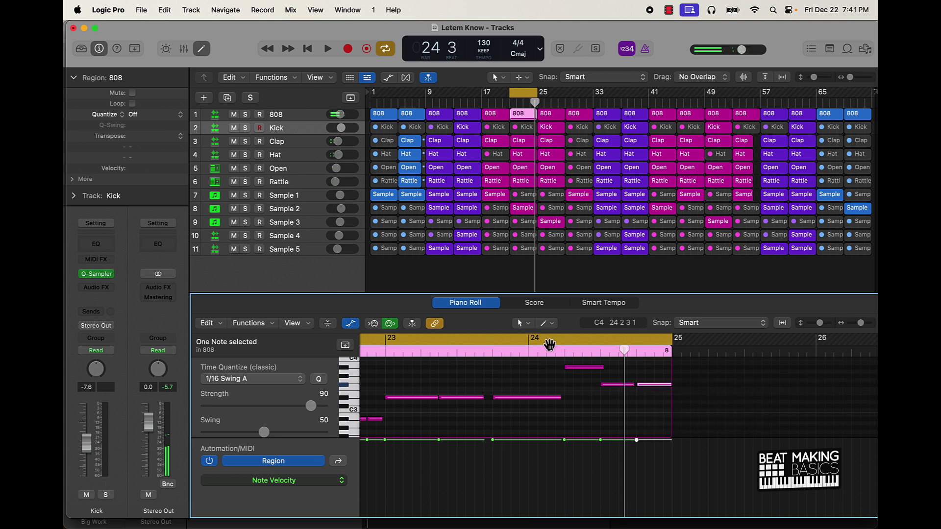
pyautogui.press('space')
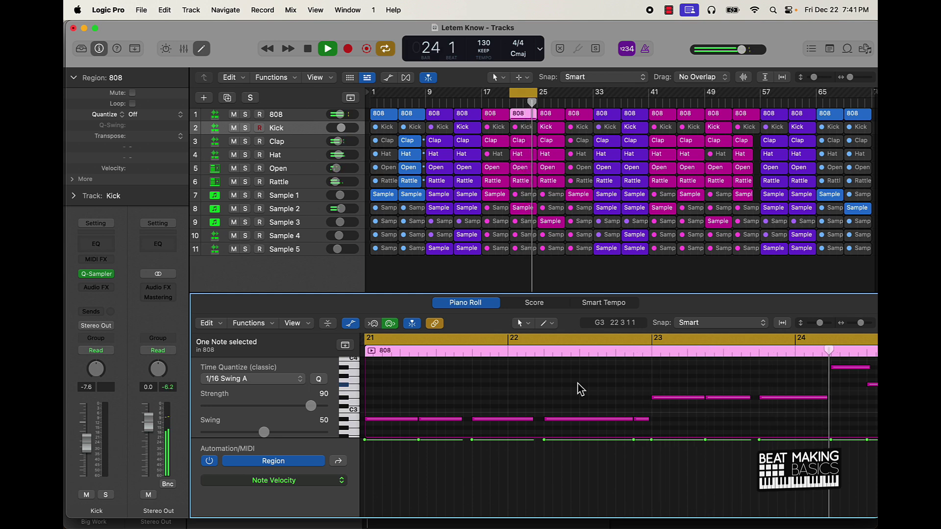
pyautogui.press('space')
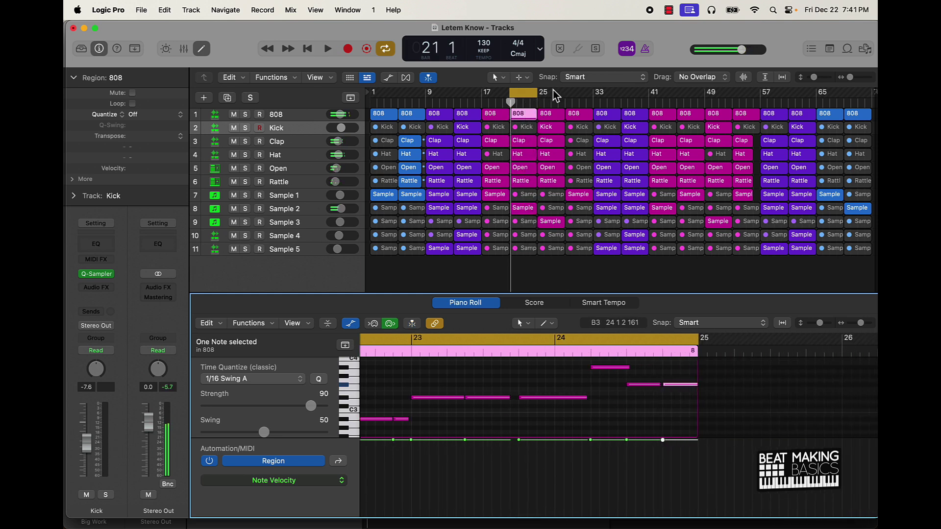
# Cycle bars 25 to 29 and split the first note of the 808 region at bar 25 one sixteenth after its start.
pyautogui.moveTo(531, 94); pyautogui.dragTo(559, 94)
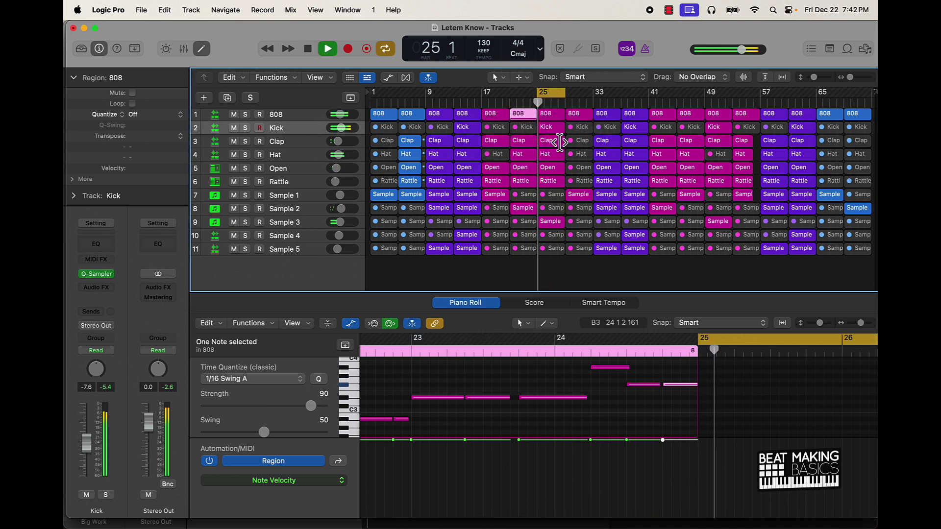
pyautogui.click(552, 115)
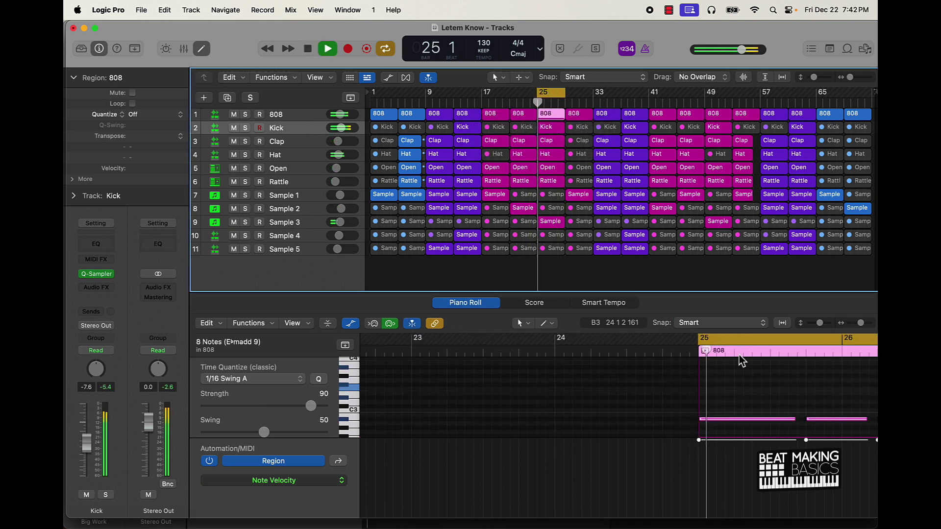
pyautogui.press('space')
pyautogui.press('space')
pyautogui.click(712, 360)
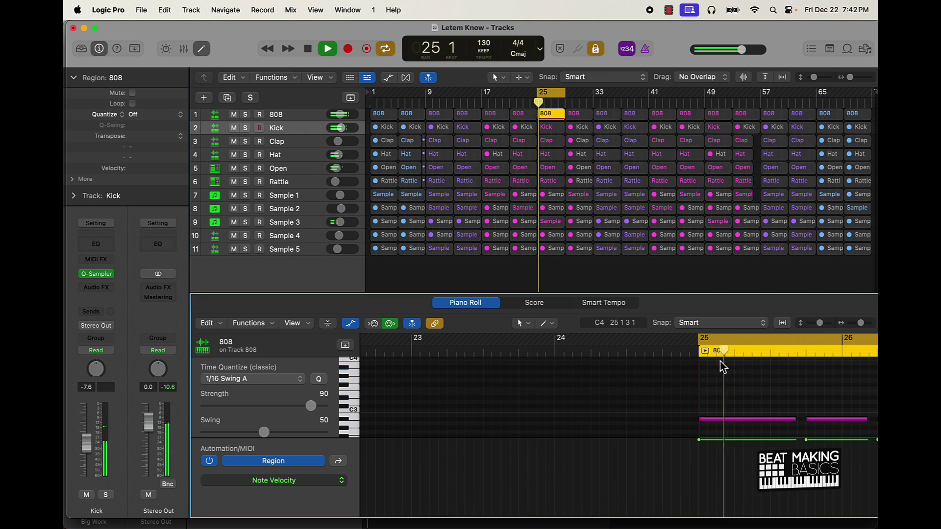
pyautogui.press('space')
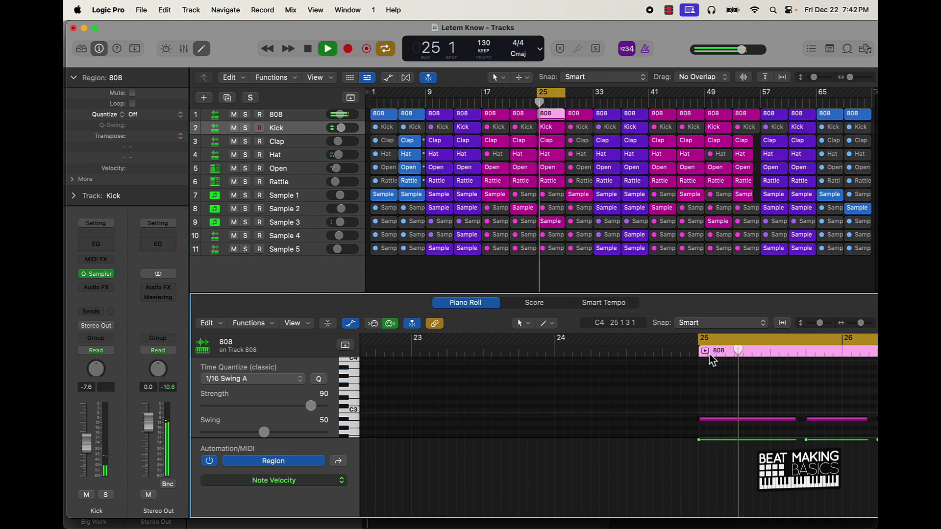
pyautogui.press('space')
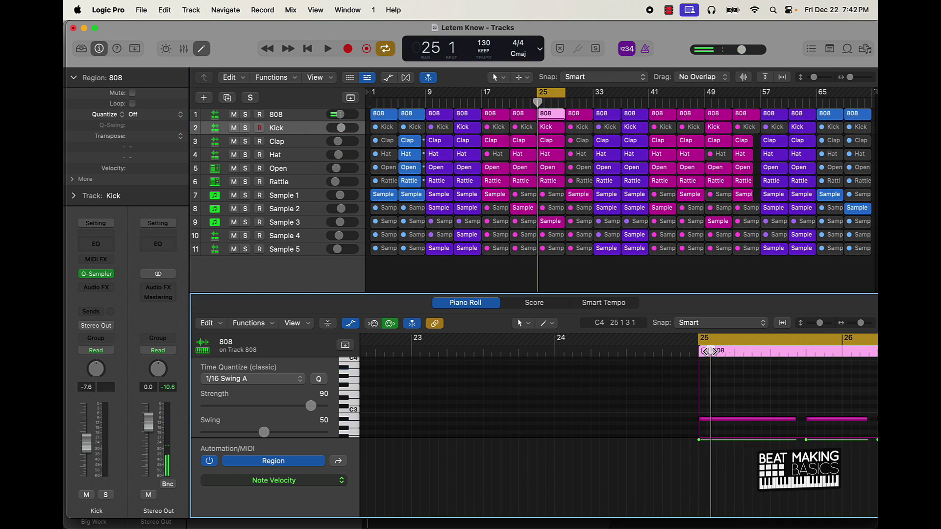
pyautogui.click(732, 419)
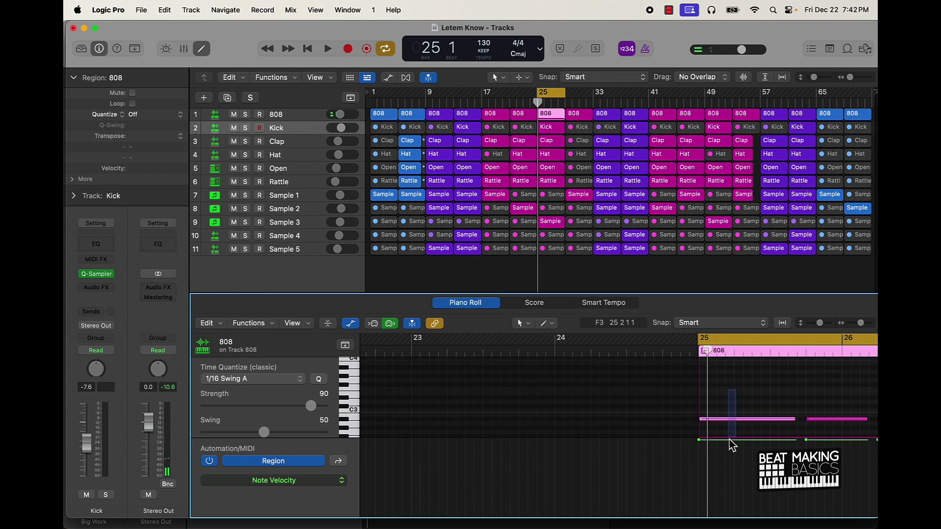
pyautogui.click(718, 357)
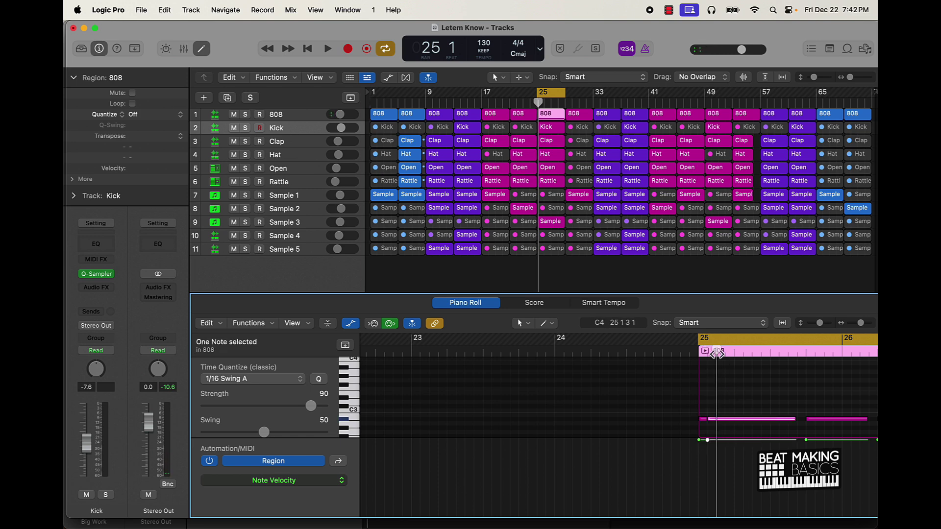
# Add kick notes on the second and third sixteenths of bar 25 in the Kick region.
pyautogui.click(553, 129)
pyautogui.click(372, 411)
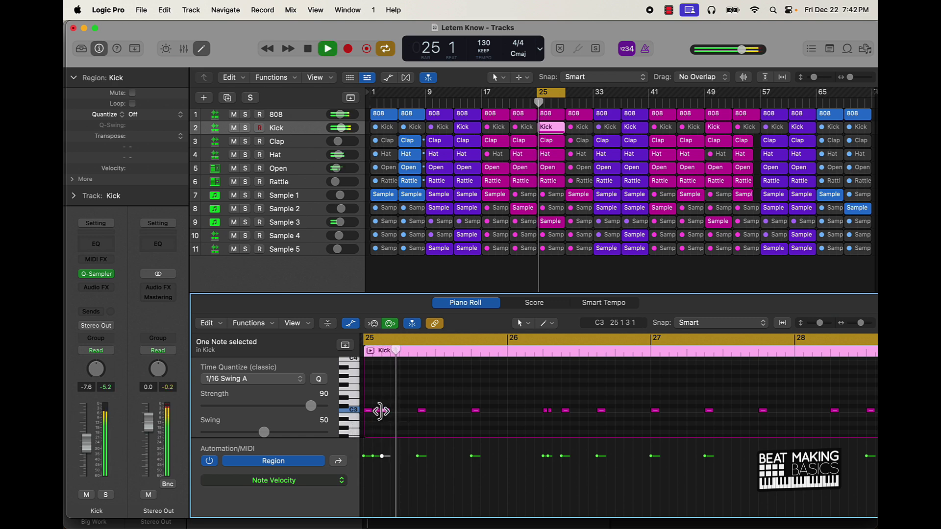
# Remove the added kick notes from the start of bar 25 in the Kick region and listen to the pattern.
pyautogui.press('space')
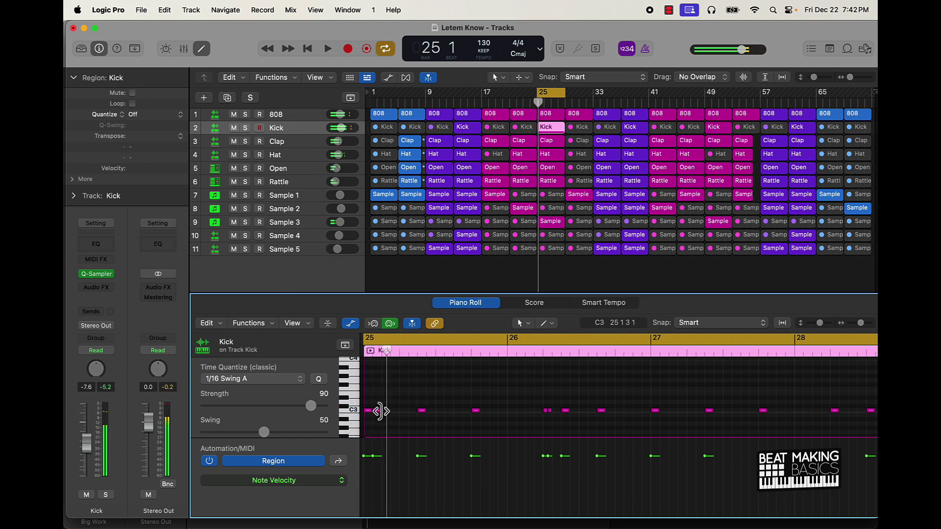
pyautogui.press('space')
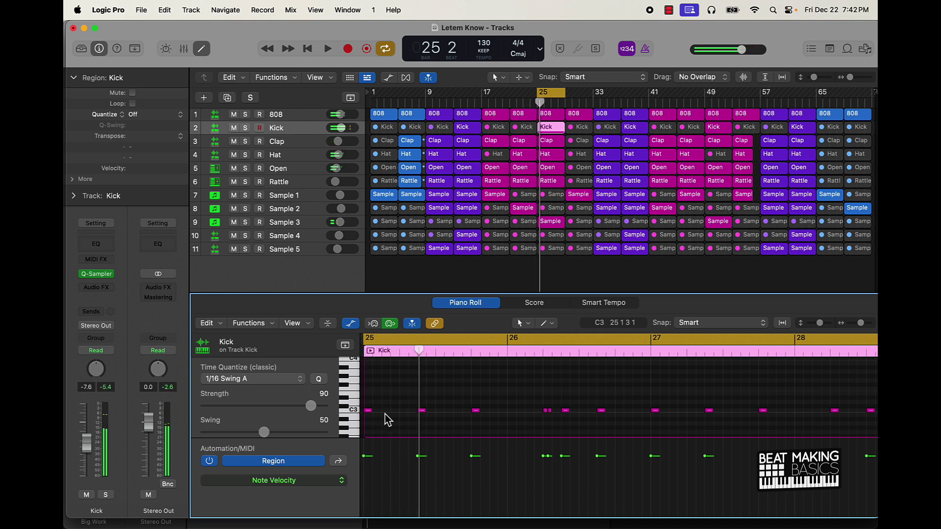
pyautogui.press('space')
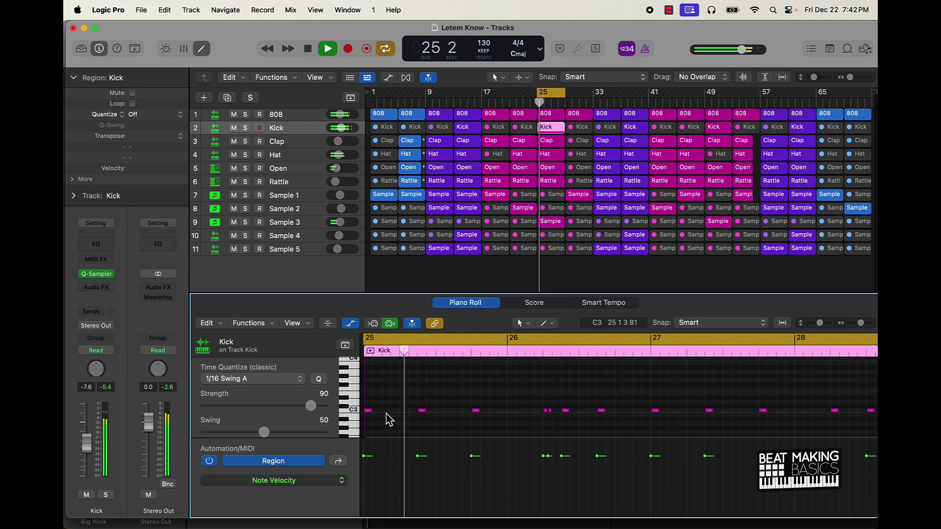
# In the 808 region at bar 25, split the last note of bar 26 an eighth after its start, in the middle of beat 2.
pyautogui.click(554, 116)
pyautogui.press('space')
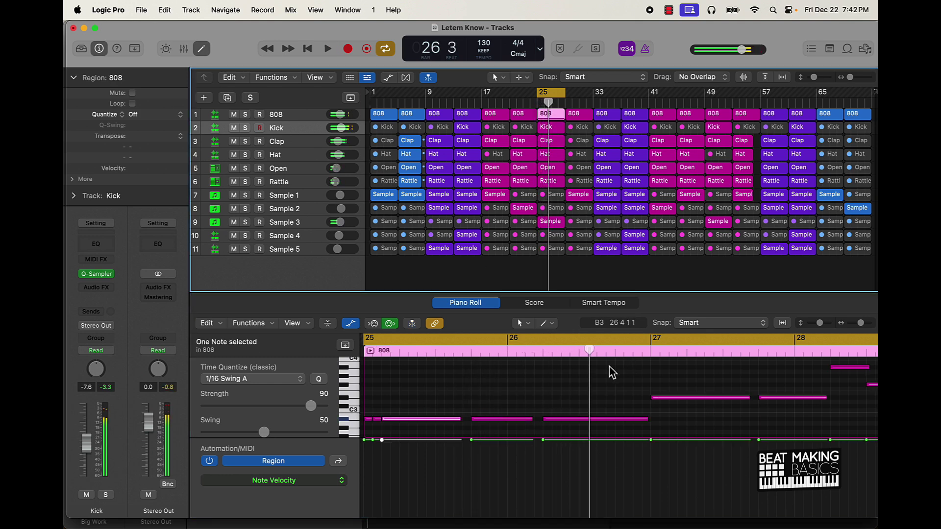
pyautogui.click(557, 353)
pyautogui.click(561, 353)
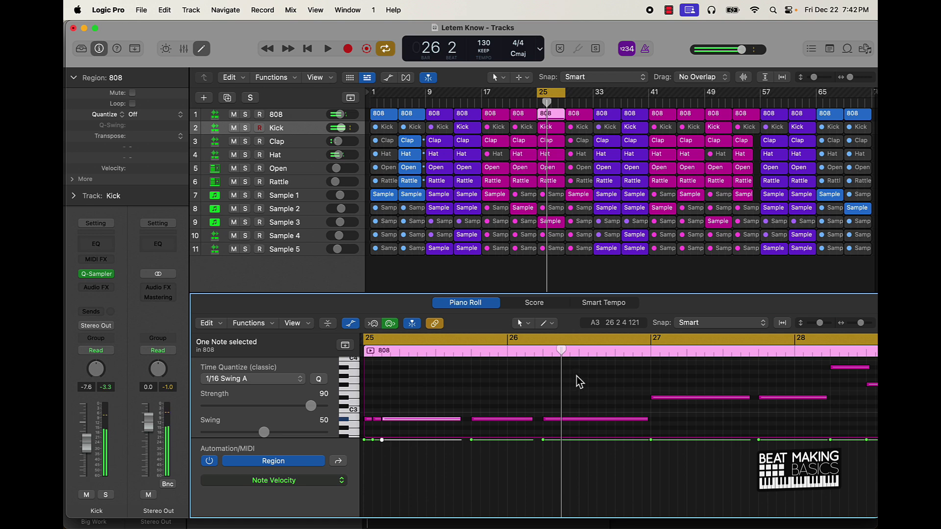
pyautogui.press('super+t')
pyautogui.press('space')
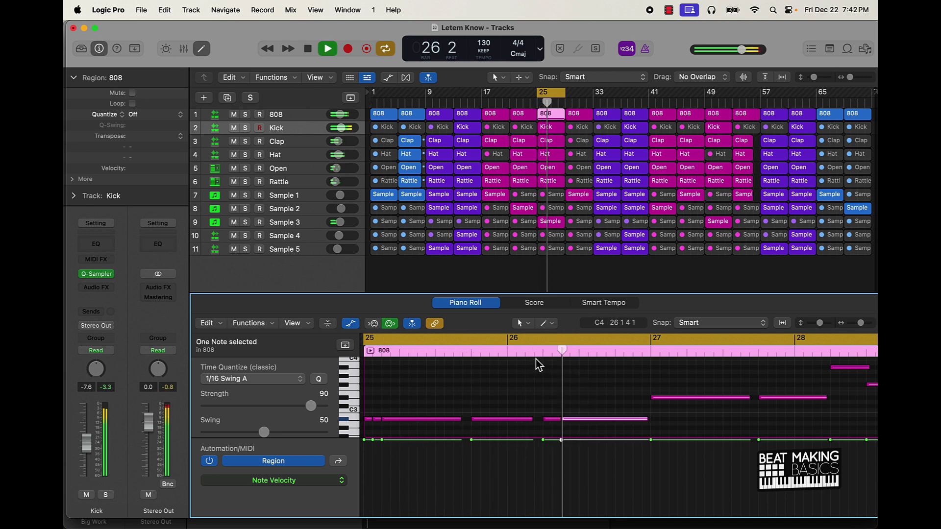
# Split the remaining long 808 note of bar 26 in the middle of beat 3 and listen to the pattern.
pyautogui.press('space')
pyautogui.click(598, 354)
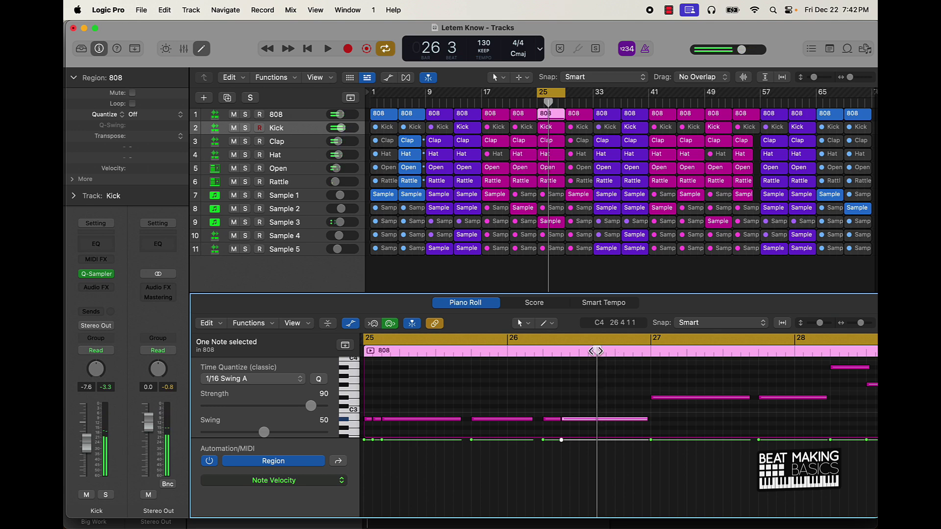
pyautogui.press('space')
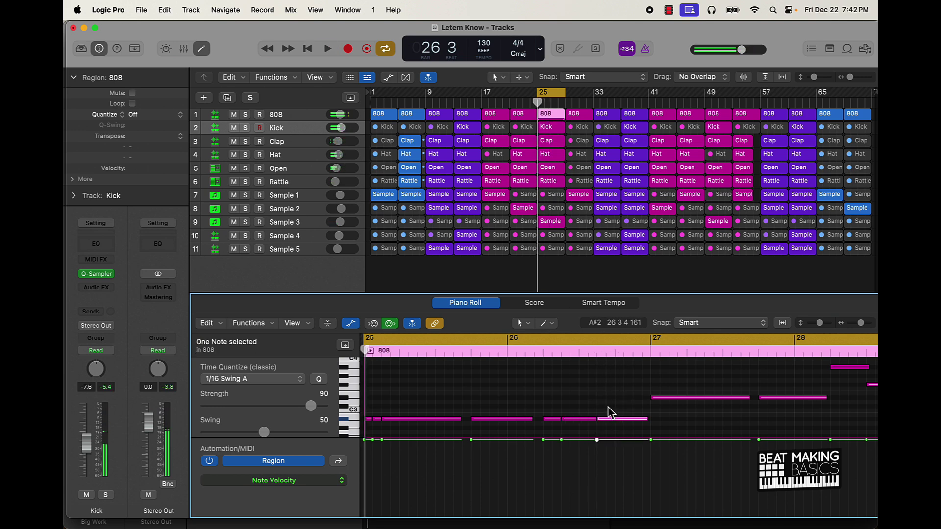
pyautogui.click(588, 390)
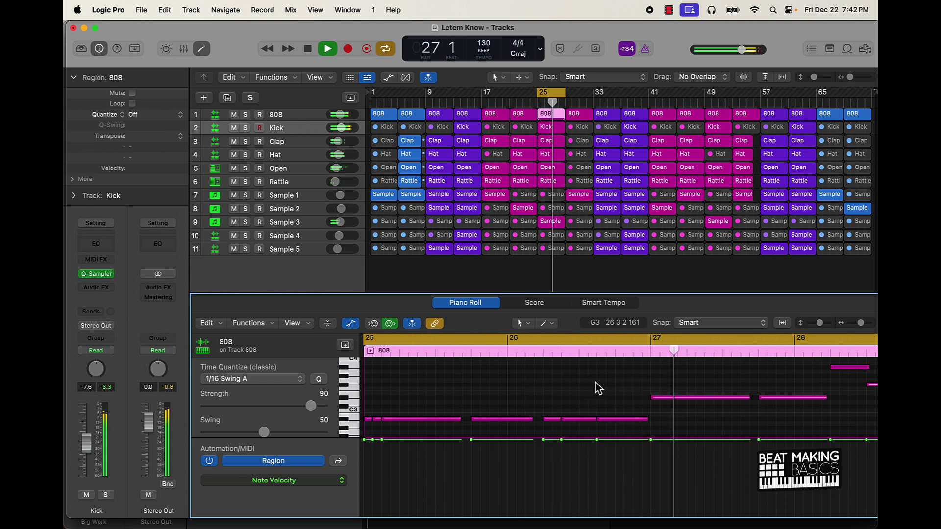
# Split the first 808 note of bar 27 in the middle of beat 2, transpose its second part and listen.
pyautogui.press('space')
pyautogui.moveTo(496, 358); pyautogui.dragTo(545, 352)
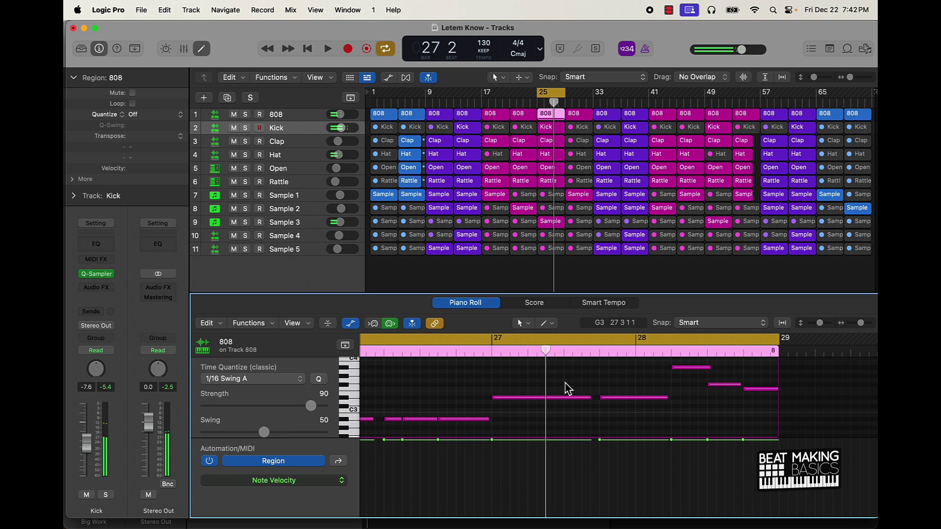
pyautogui.press('super+t')
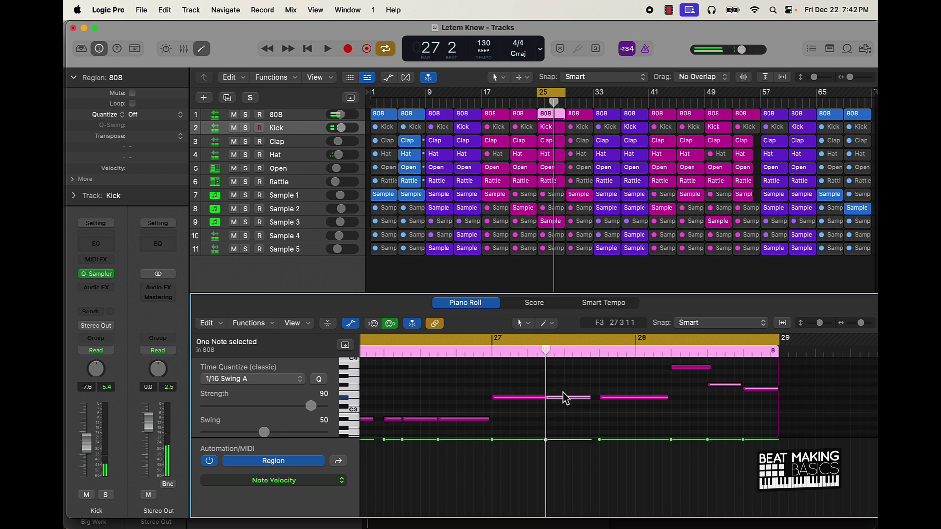
pyautogui.press('space')
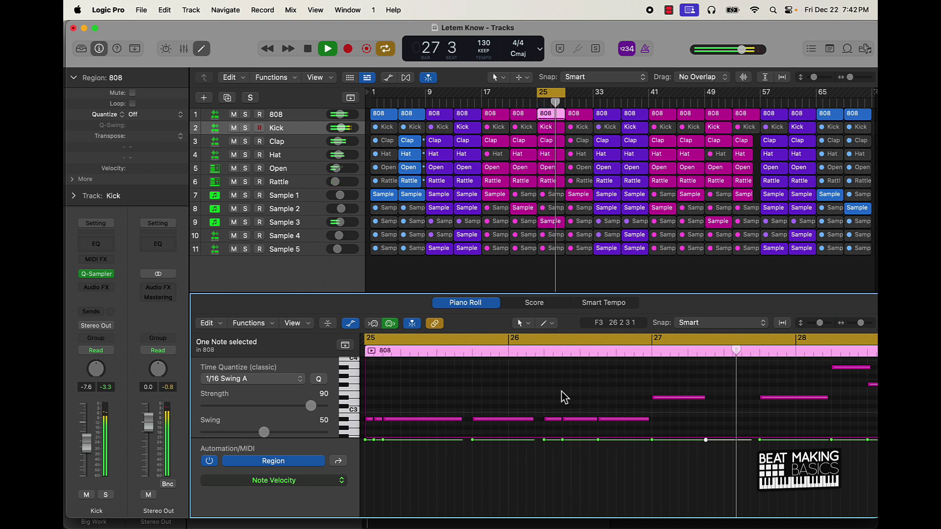
# Raise the last 808 note of bar 28 to the pitch of the bar's highest note and split it in the middle of beat 4.
pyautogui.press('space')
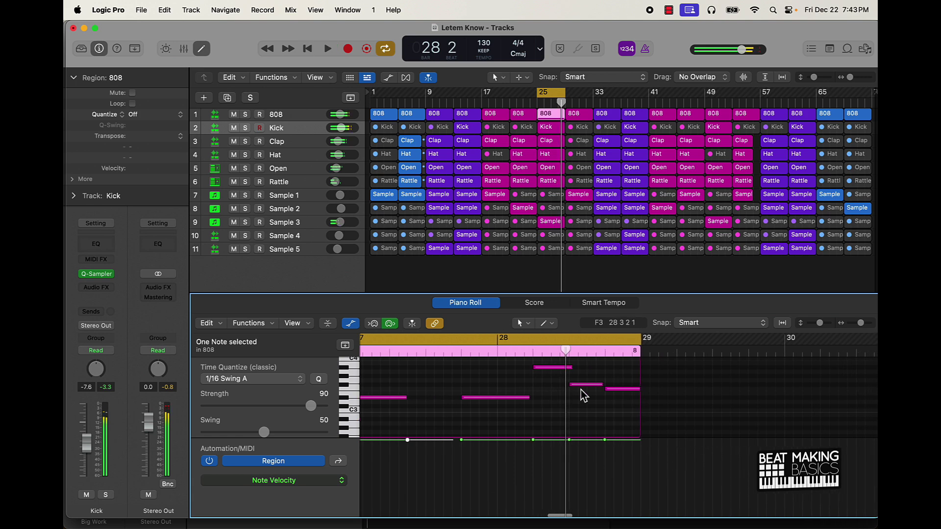
pyautogui.click(590, 385)
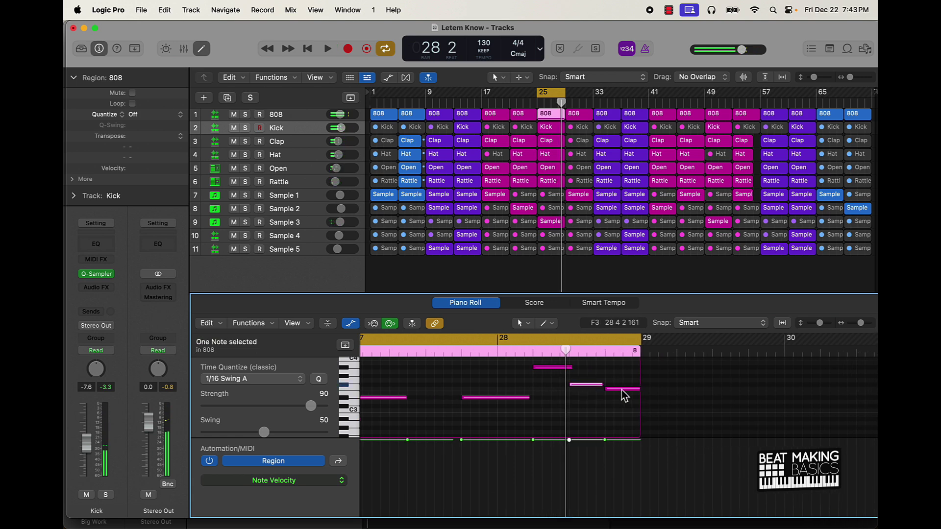
pyautogui.moveTo(622, 381); pyautogui.dragTo(622, 358)
pyautogui.click(623, 351)
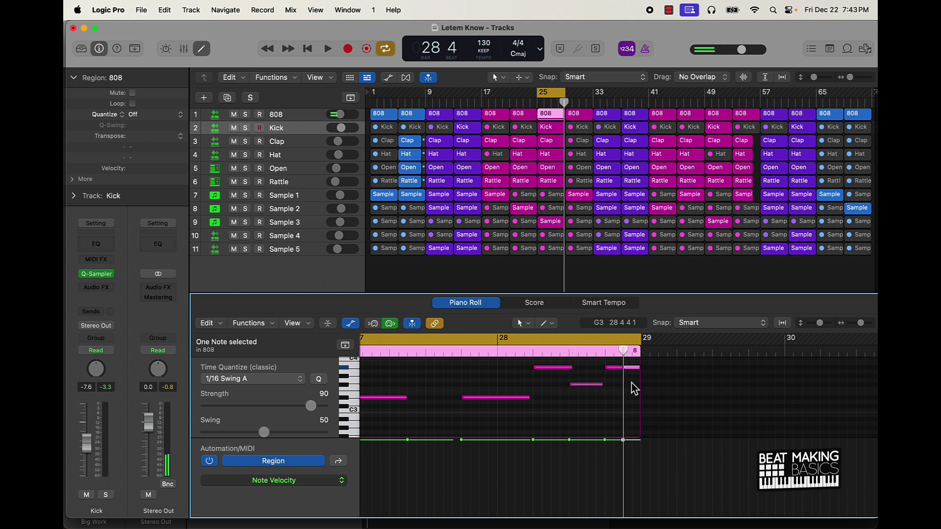
pyautogui.doubleClick(523, 352)
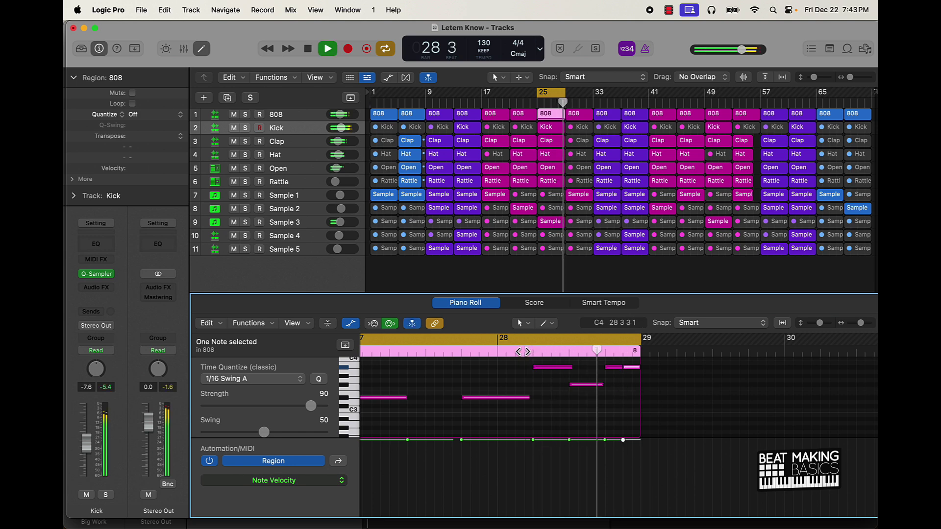
# Split the first part of bar 28's beat 4 808 note one sixteenth after its start and listen to the loop.
pyautogui.press('space')
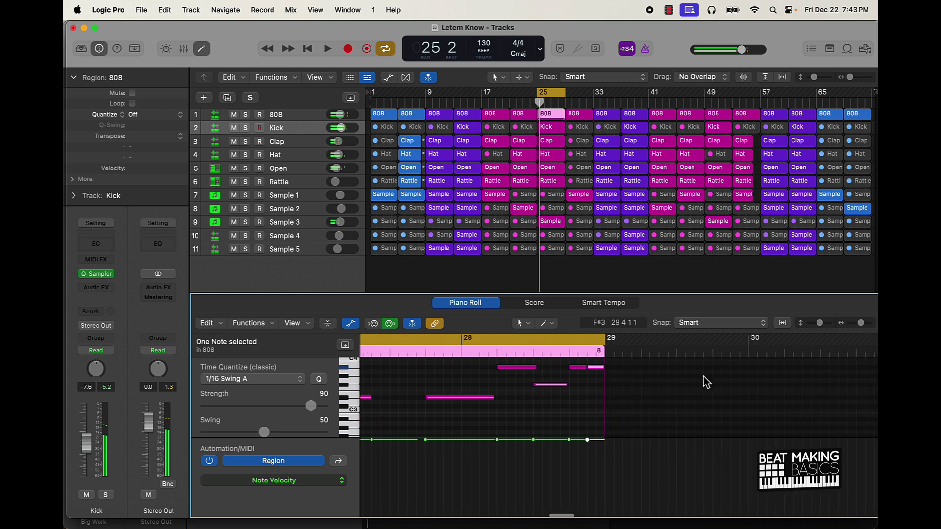
pyautogui.press('space')
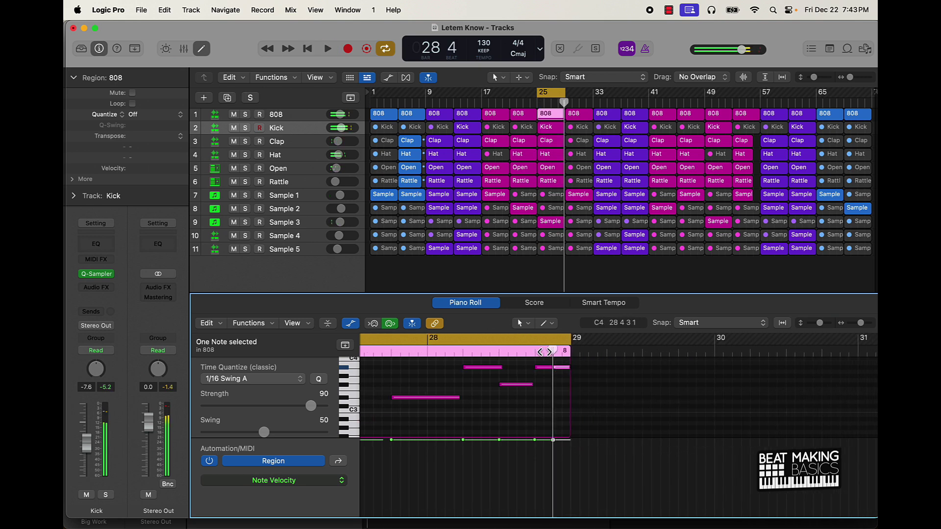
pyautogui.click(545, 352)
pyautogui.click(548, 368)
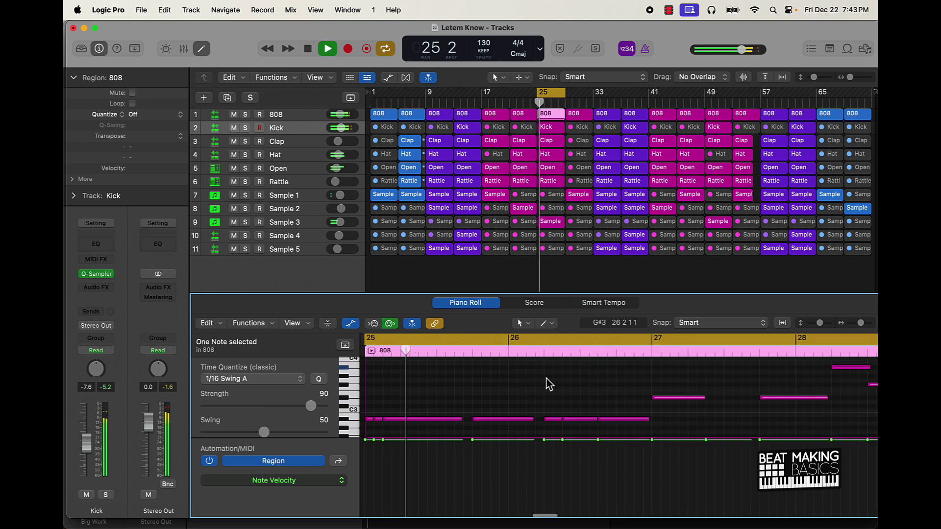
pyautogui.press('space')
# Cycle bars 29 to 33 and split the first note of the 808 region at bar 29 in the middle of beat 2.
pyautogui.moveTo(558, 94); pyautogui.dragTo(585, 94)
pyautogui.click(576, 114)
pyautogui.press('space')
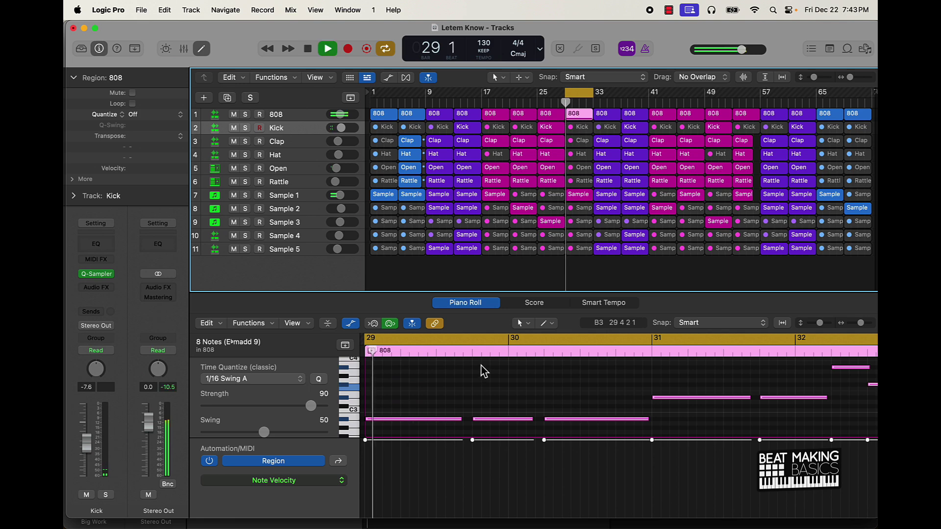
pyautogui.click(424, 363)
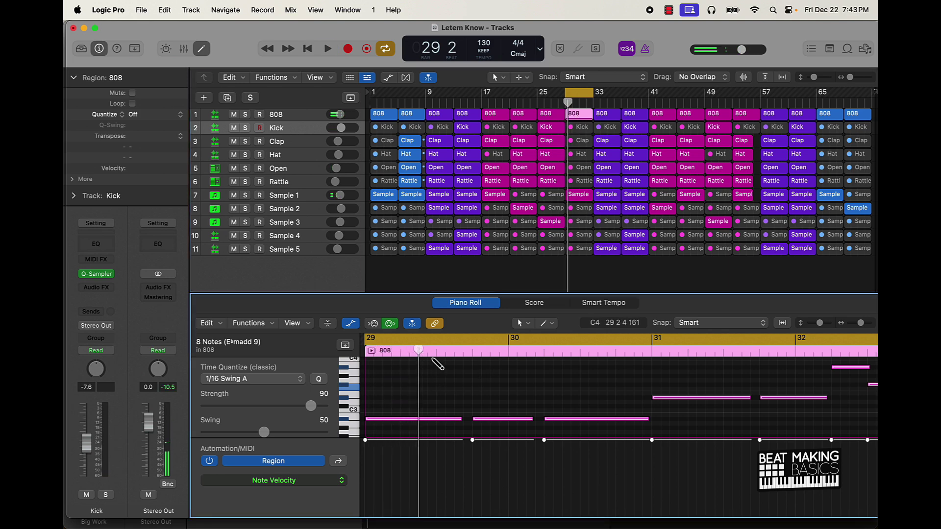
pyautogui.press('space')
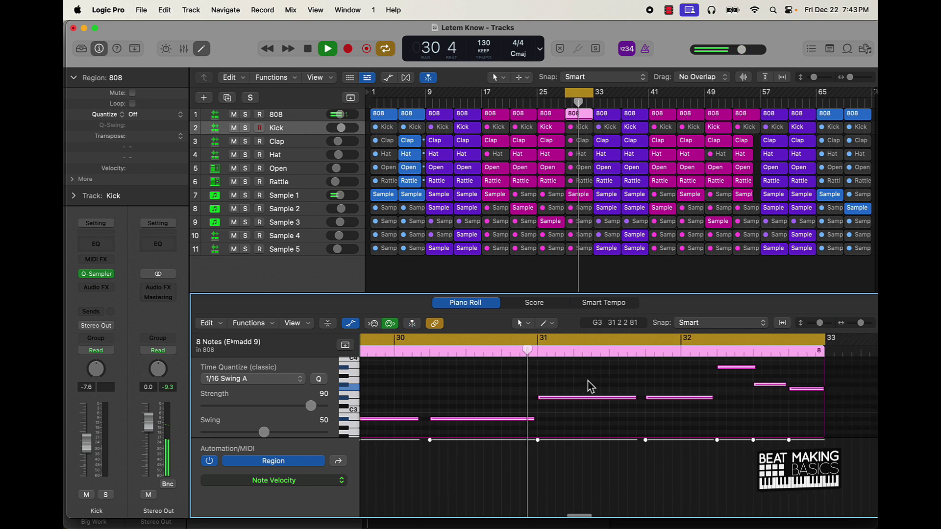
# Split the first 808 note of bar 31 in the middle of beat 2 and continue playback.
pyautogui.press('space')
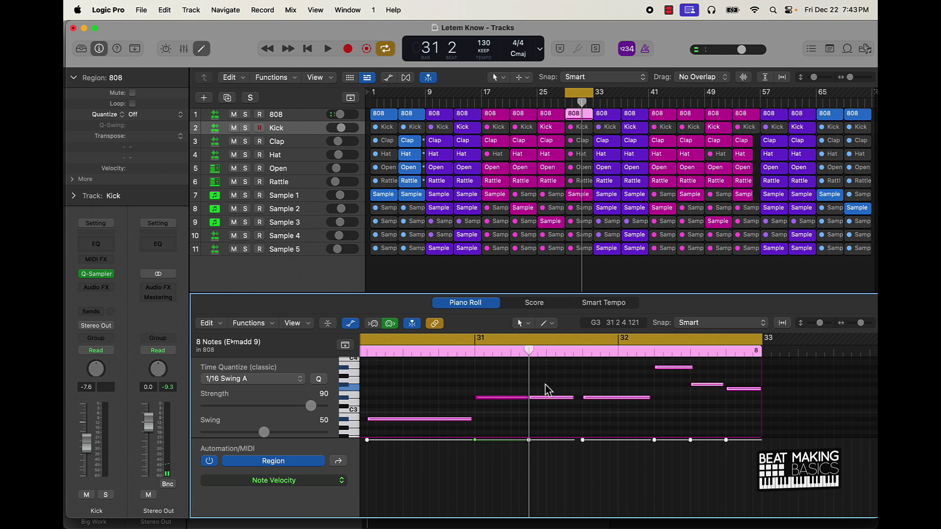
pyautogui.click(479, 352)
pyautogui.press('space')
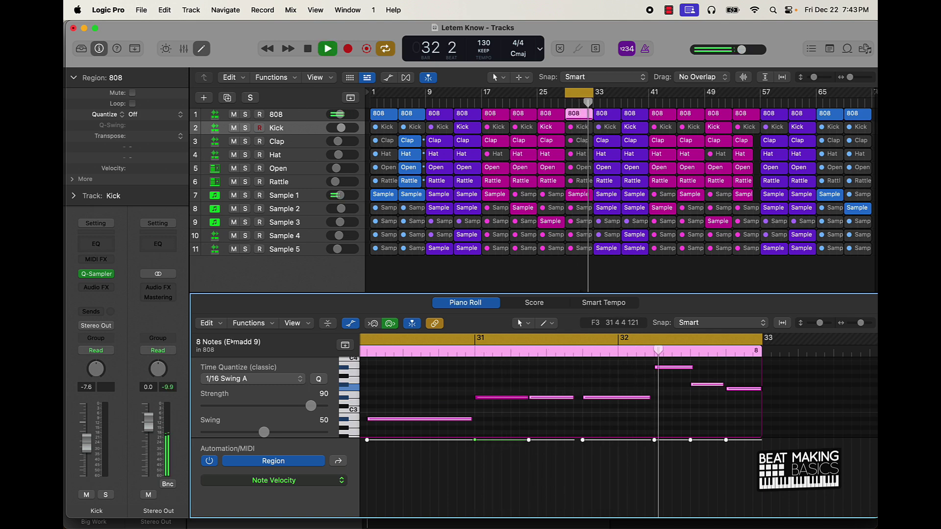
# Split the last 808 note of bar 32 at the second and third sixteenths of beat 4 and play the region.
pyautogui.press('space')
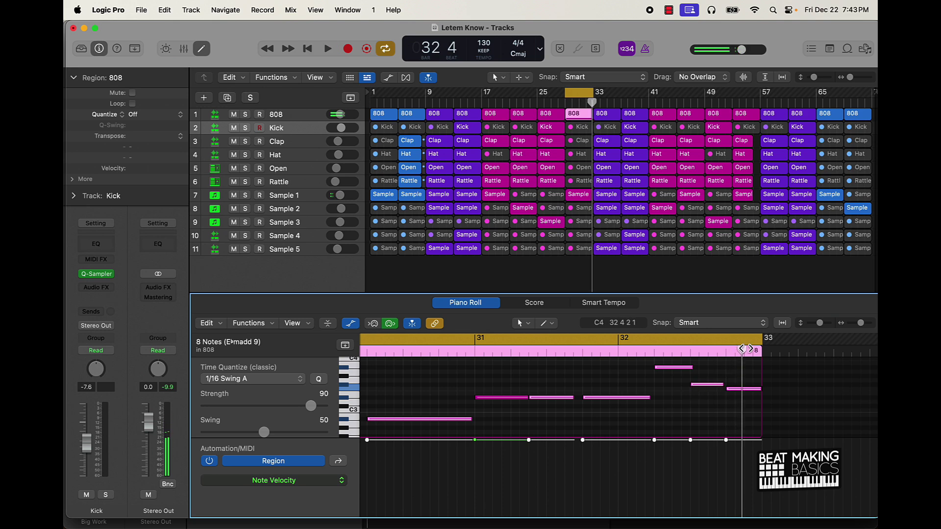
pyautogui.moveTo(745, 351); pyautogui.dragTo(736, 353)
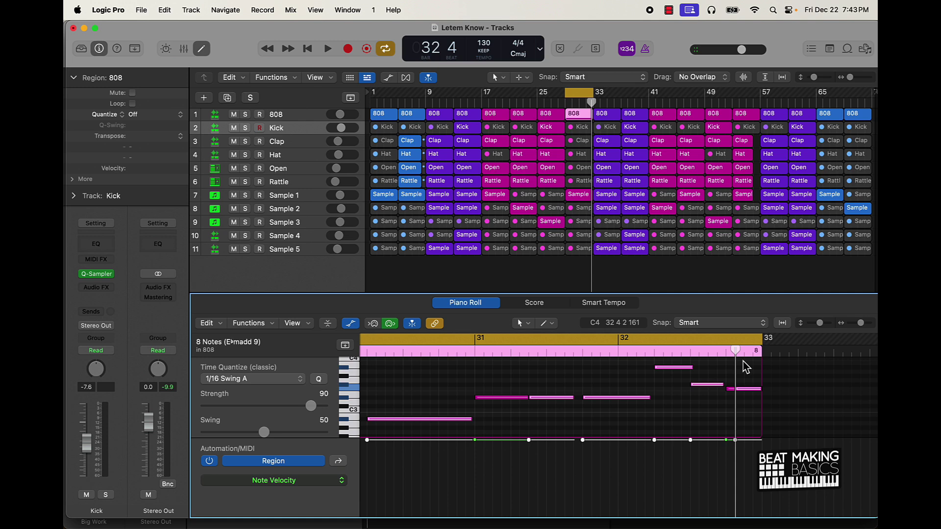
pyautogui.moveTo(735, 351); pyautogui.dragTo(745, 351)
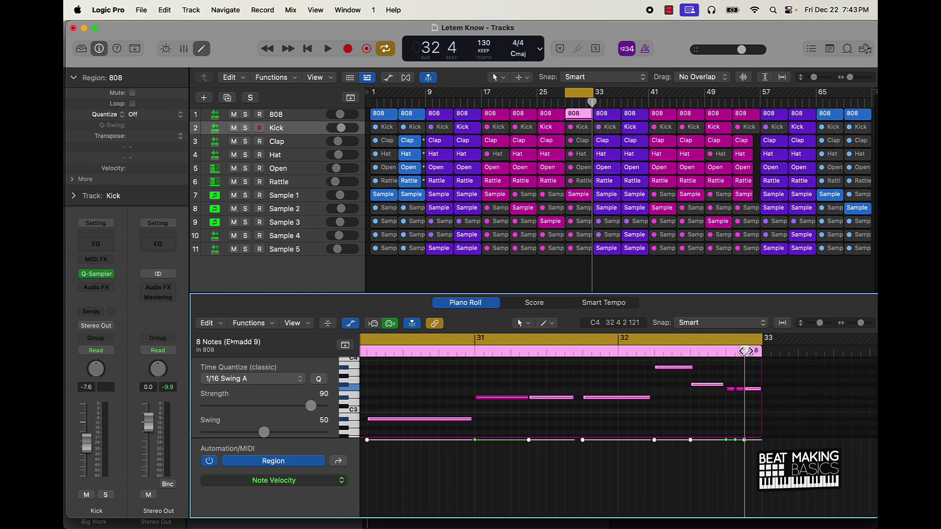
pyautogui.press('space')
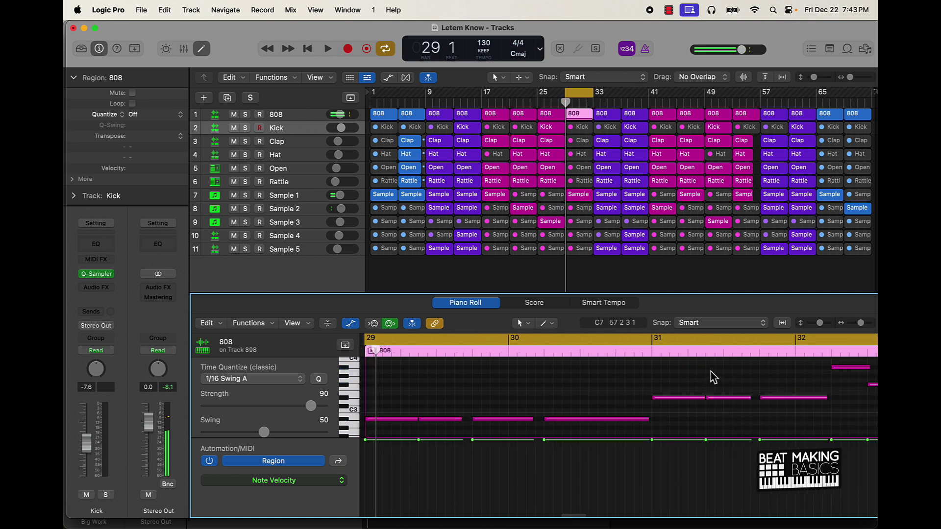
# Extend the cycle range to bars 17 to 33 and delete the four 808 regions starting at bars 41, 45, 49 and 53.
pyautogui.moveTo(488, 97); pyautogui.dragTo(593, 98)
pyautogui.click(603, 274)
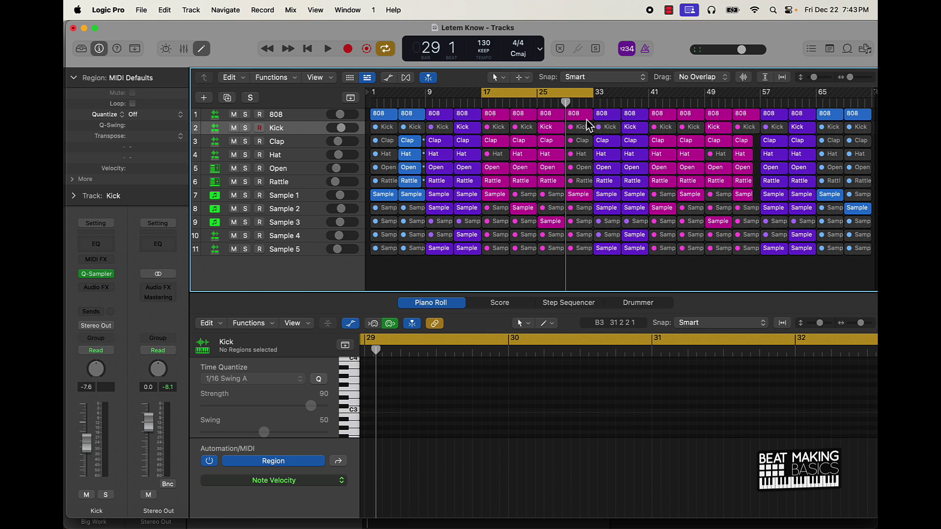
pyautogui.click(661, 116)
pyautogui.press('Delete')
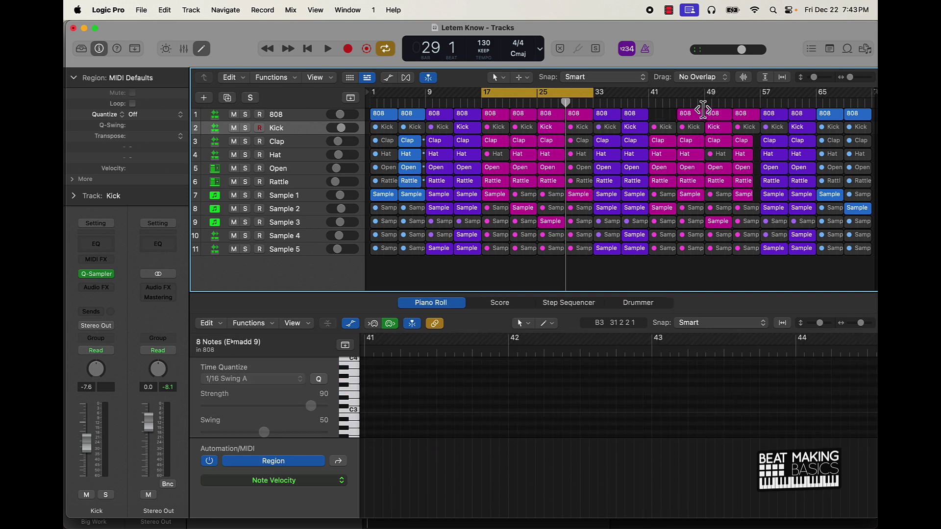
pyautogui.click(692, 115)
pyautogui.press('Delete')
pyautogui.click(726, 117)
pyautogui.press('Delete')
pyautogui.click(741, 116)
pyautogui.press('Delete')
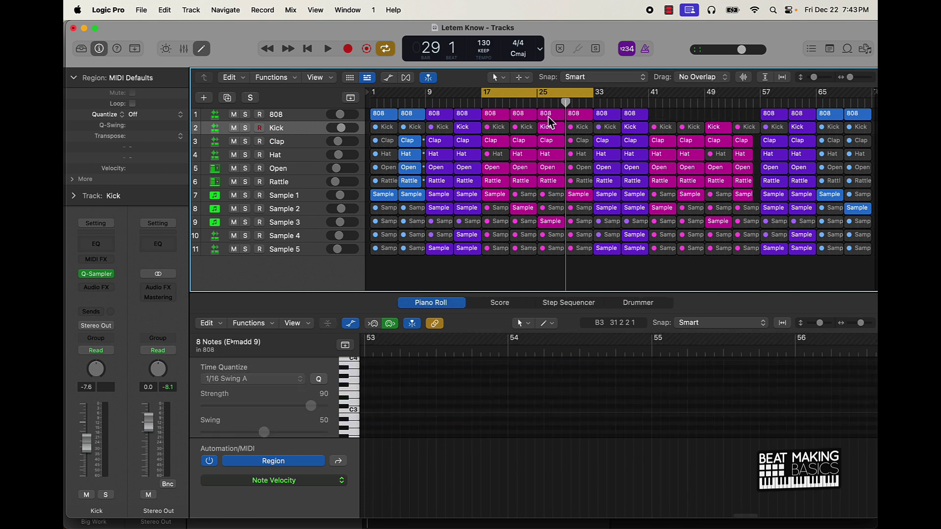
# Copy the 808 regions at bars 29, 21, 17 and 25 to bars 41, 45, 49 and 53 respectively.
pyautogui.moveTo(579, 123); pyautogui.dragTo(644, 125)
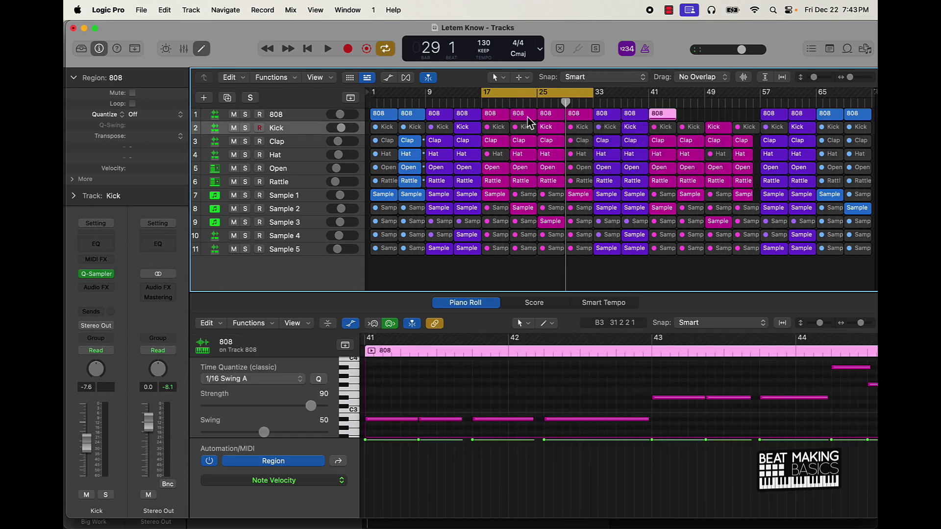
pyautogui.moveTo(530, 122); pyautogui.dragTo(666, 120)
pyautogui.moveTo(497, 120); pyautogui.dragTo(721, 122)
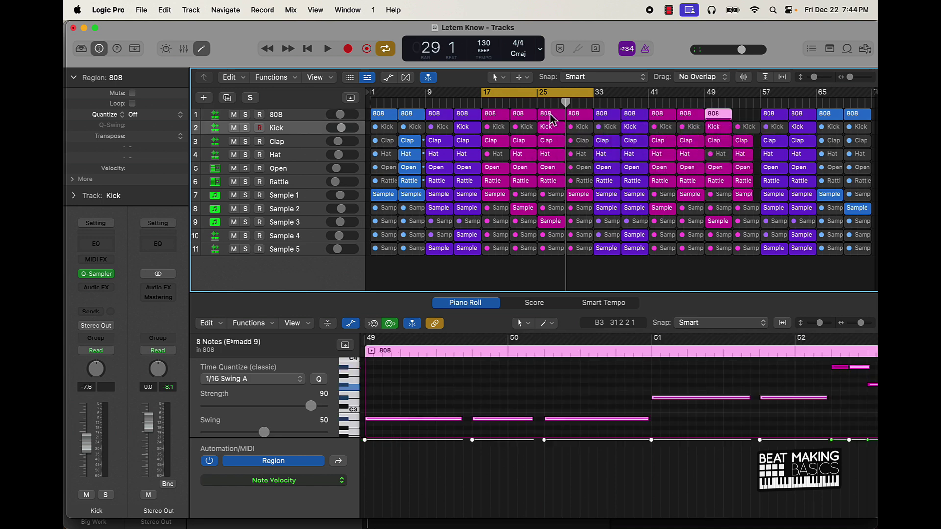
pyautogui.moveTo(552, 119); pyautogui.dragTo(744, 118)
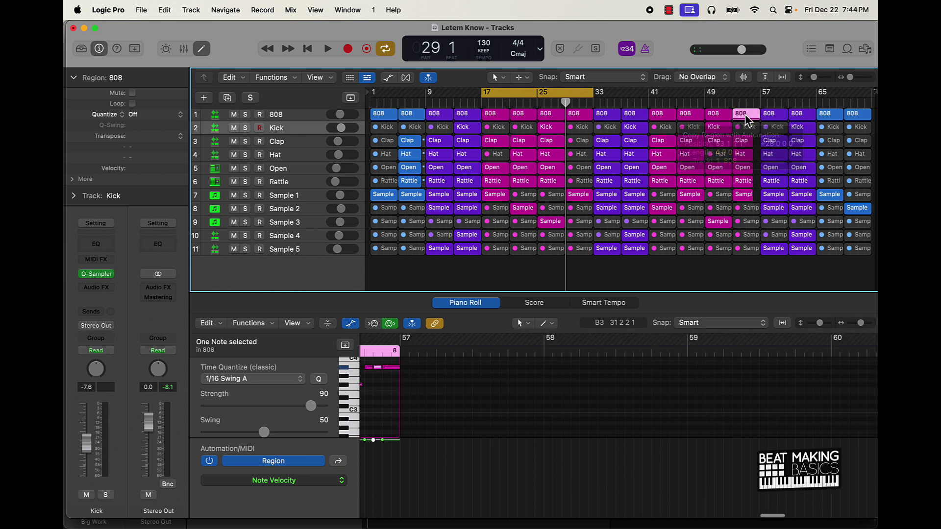
# Undo the four 808 region copies between bars 41 and 57.
pyautogui.press('super+z')
pyautogui.press('super+z')
pyautogui.press('super+z')
pyautogui.press('super+z')
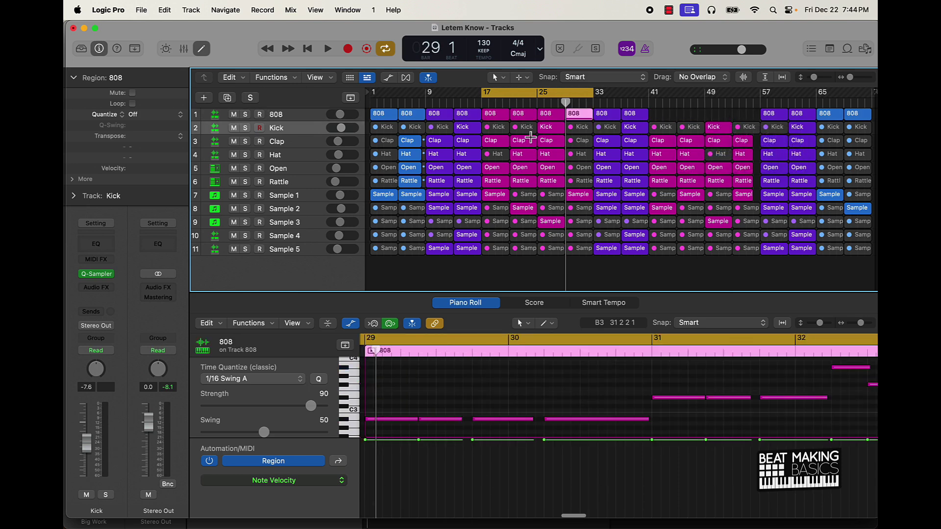
# Copy the 808 regions at bars 29, 21, 17 and 25 to bars 41, 45, 49 and 53, with cycling off and the playhead at bar 1.
pyautogui.moveTo(578, 123); pyautogui.dragTo(662, 128)
pyautogui.moveTo(525, 122); pyautogui.dragTo(692, 122)
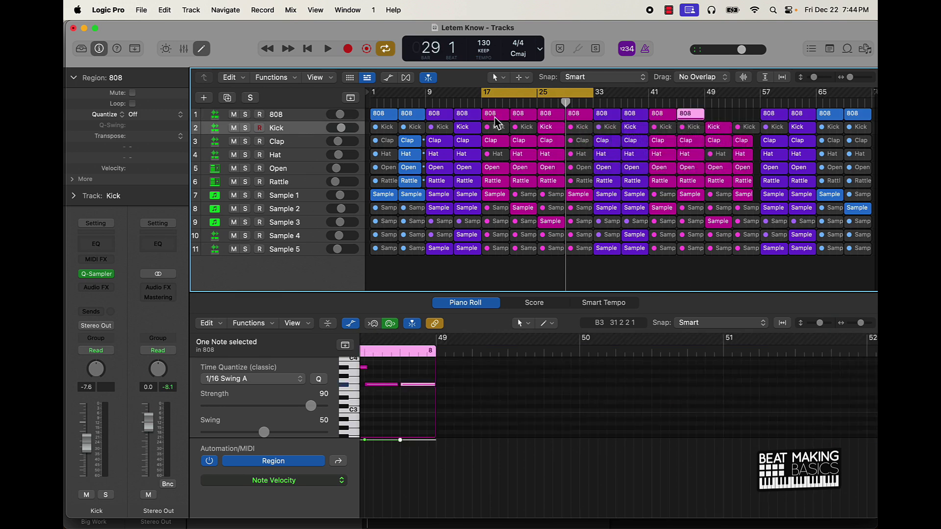
pyautogui.moveTo(496, 123); pyautogui.dragTo(719, 125)
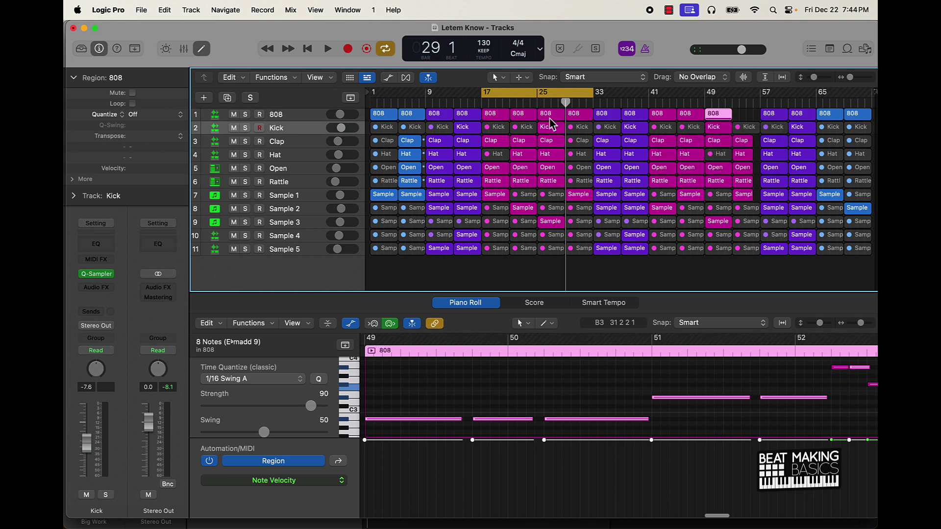
pyautogui.moveTo(552, 124); pyautogui.dragTo(746, 129)
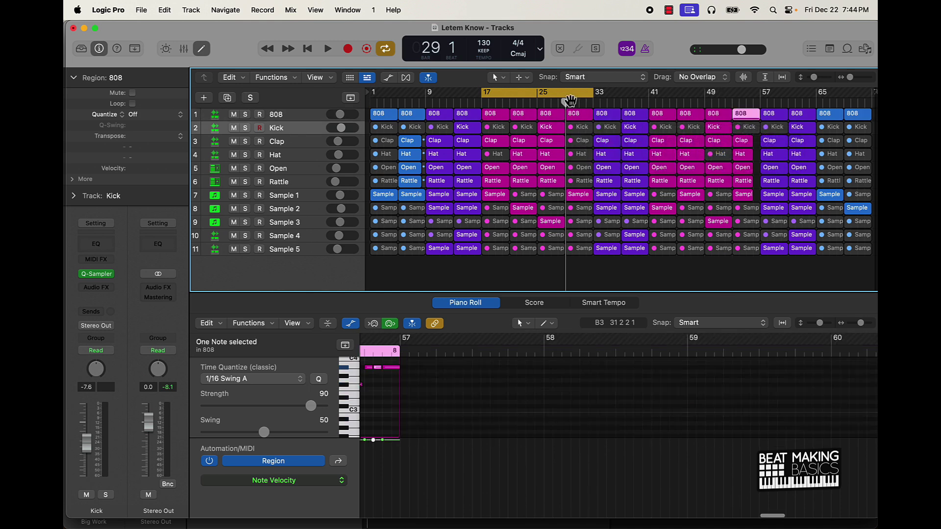
pyautogui.click(568, 101)
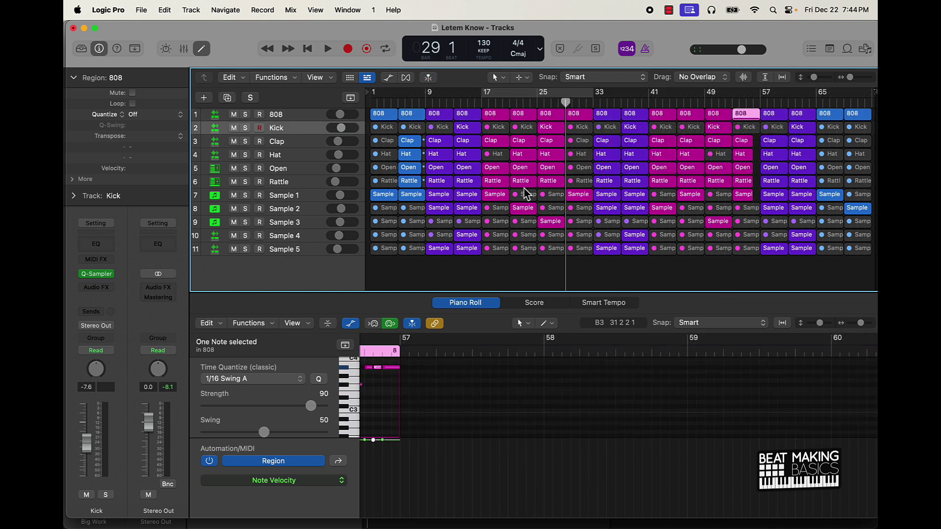
pyautogui.click(512, 272)
pyautogui.press('Return')
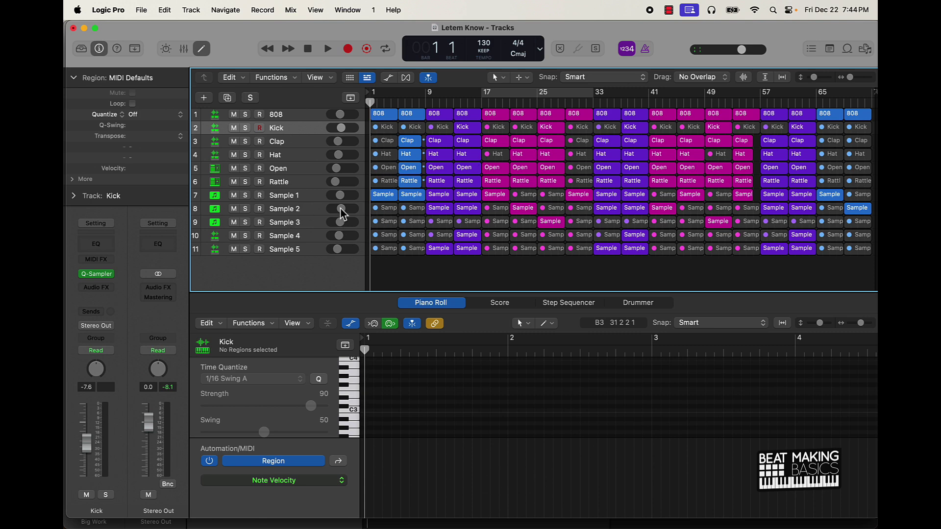
# Insert Remix FX from the Multi Effects category on the Sample 1 track and set its automation mode to Touch.
pyautogui.click(299, 199)
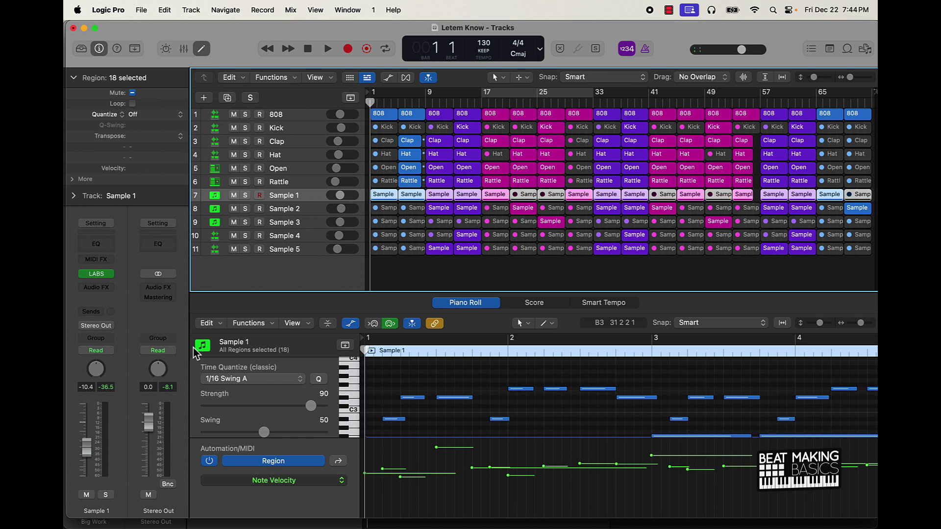
pyautogui.click(111, 293)
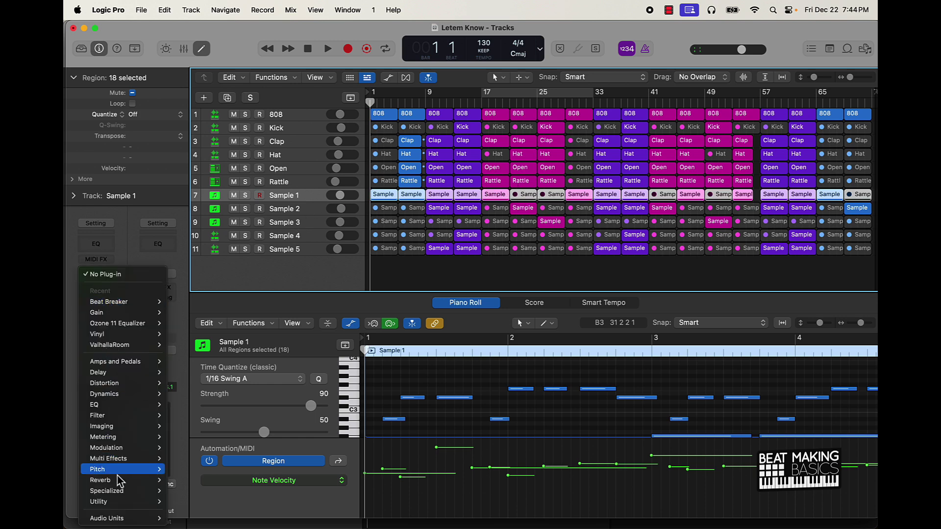
pyautogui.moveTo(122, 466)
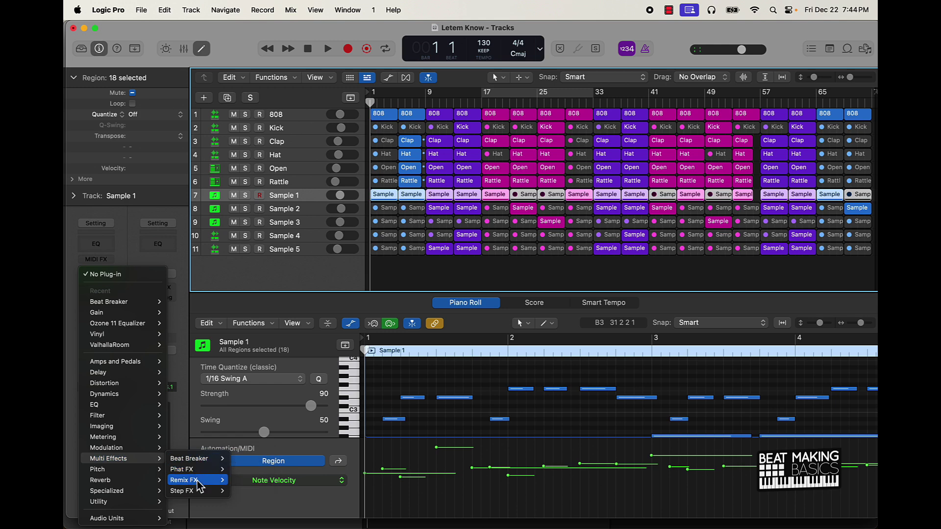
pyautogui.click(240, 480)
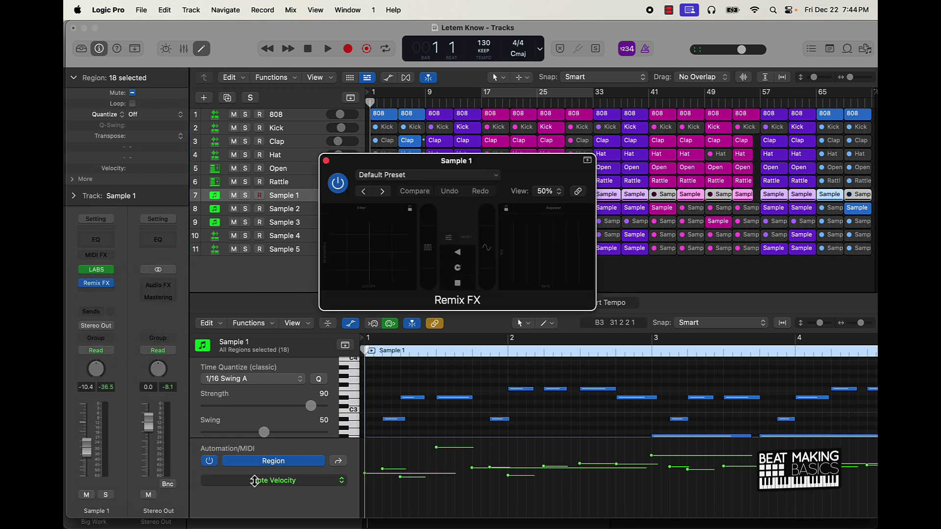
pyautogui.moveTo(468, 212); pyautogui.dragTo(456, 358)
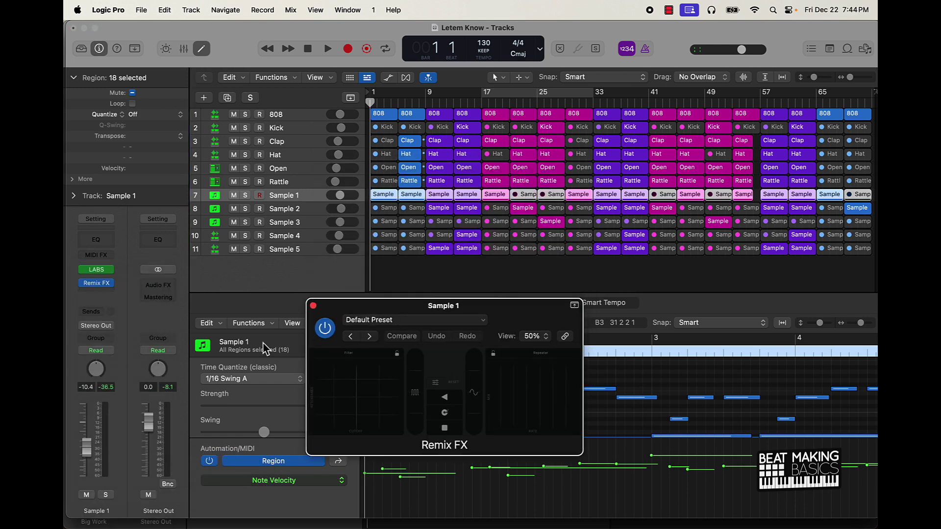
pyautogui.click(112, 352)
pyautogui.click(118, 364)
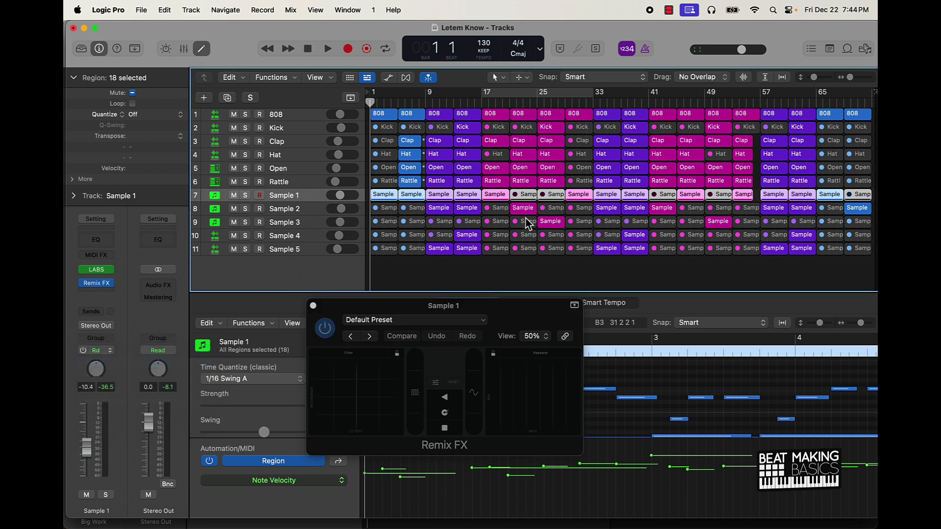
# Shorten the cycle range to bars 17 to 21 and turn cycling off.
pyautogui.click(513, 267)
pyautogui.click(563, 95)
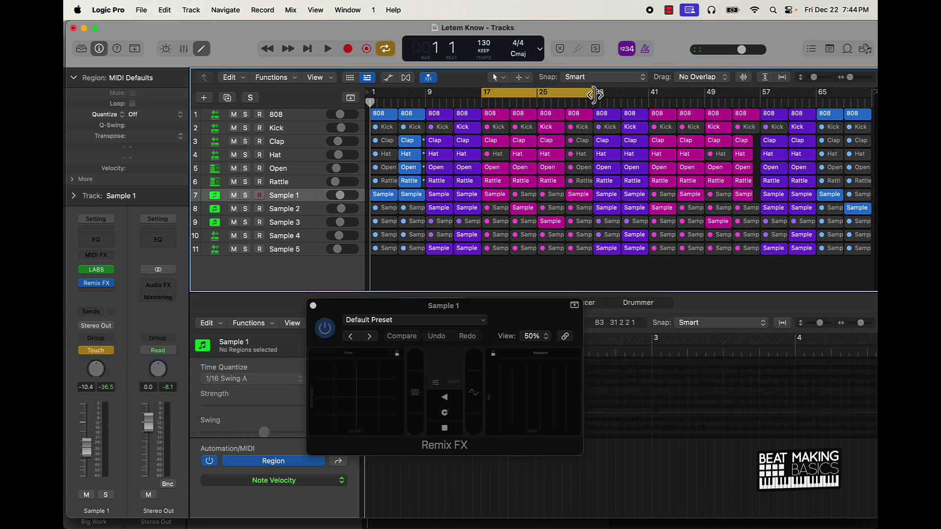
pyautogui.moveTo(597, 102); pyautogui.dragTo(495, 240)
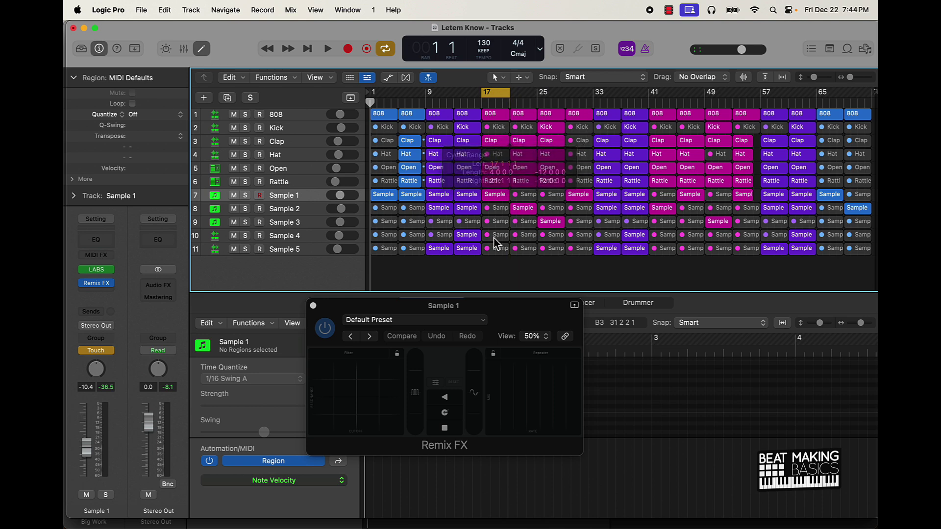
pyautogui.click(496, 98)
# Play from bar 13 and record a Remix FX filter sweep over the Sample 1 region that starts at bar 17.
pyautogui.click(454, 103)
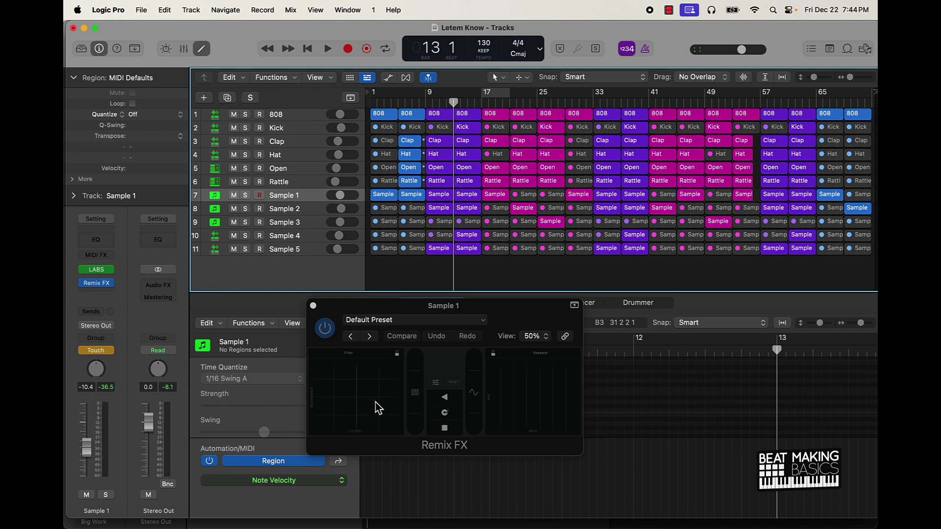
pyautogui.press('space')
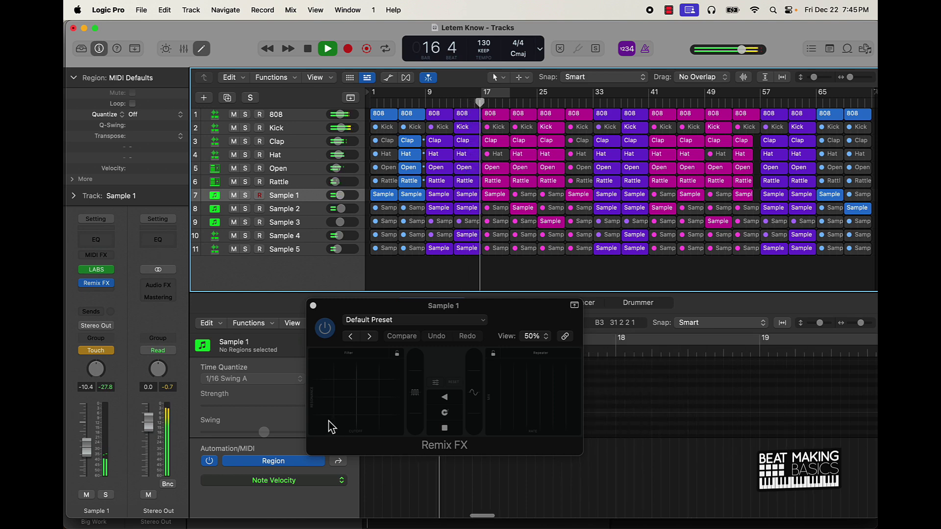
pyautogui.moveTo(330, 422); pyautogui.dragTo(353, 414)
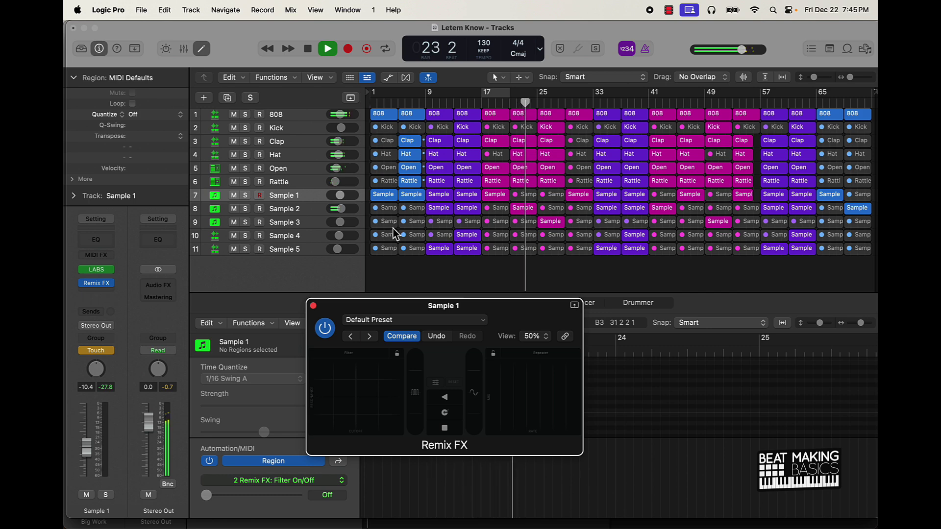
pyautogui.press('space')
# Play from bar 29 and record a Remix FX tape stop on Sample 1 in bar 32, just before the second hook.
pyautogui.click(563, 101)
pyautogui.click(580, 206)
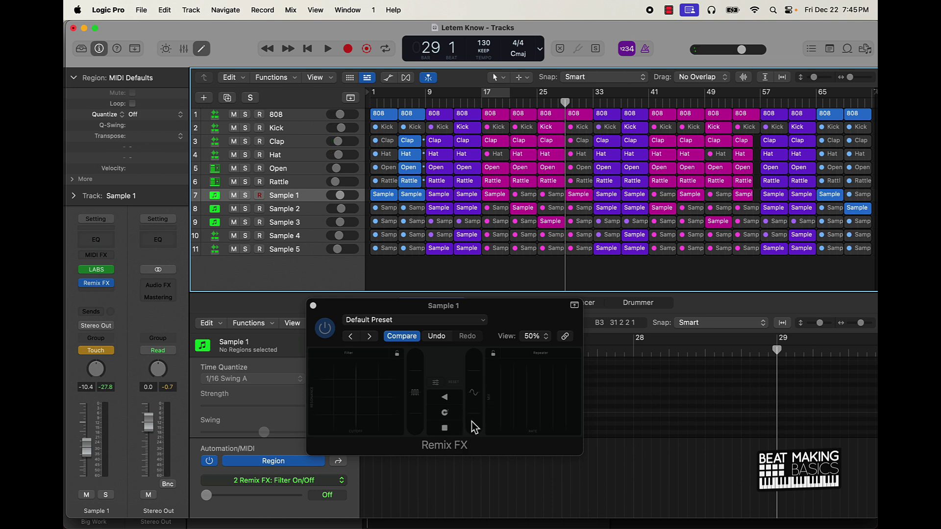
pyautogui.press('space')
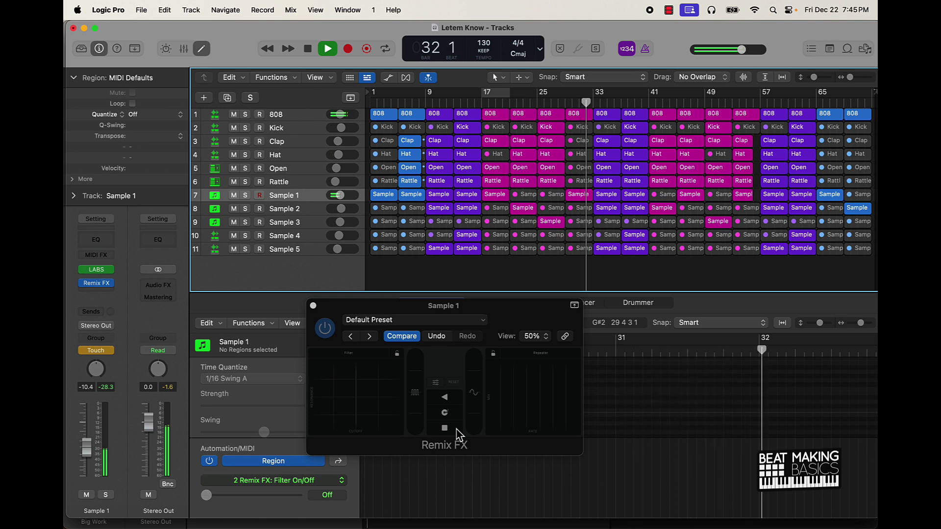
pyautogui.click(457, 433)
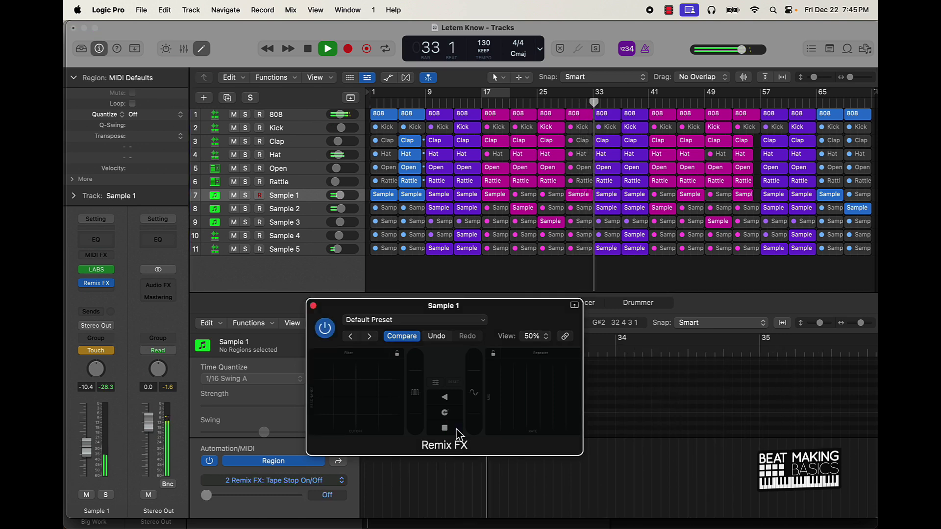
pyautogui.press('space')
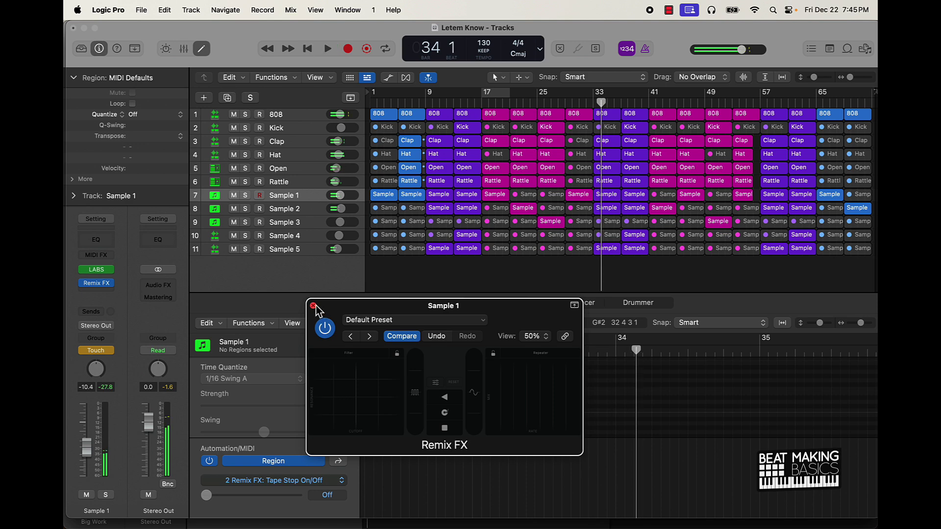
# Close the Remix FX window of Sample 1 and choose the track's automation mode.
pyautogui.click(313, 305)
pyautogui.click(109, 351)
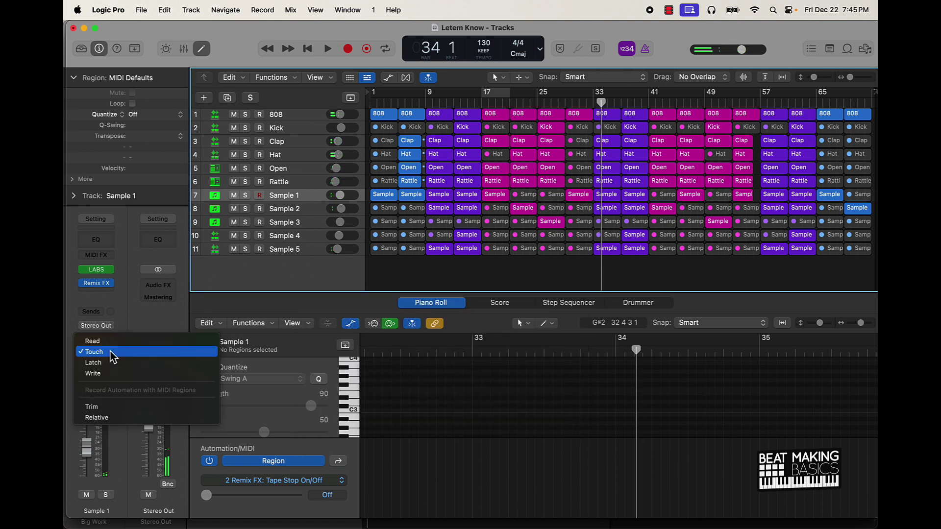
pyautogui.click(120, 351)
# Insert Remix FX on the Sample 2 track and set its automation mode to Touch.
pyautogui.click(286, 214)
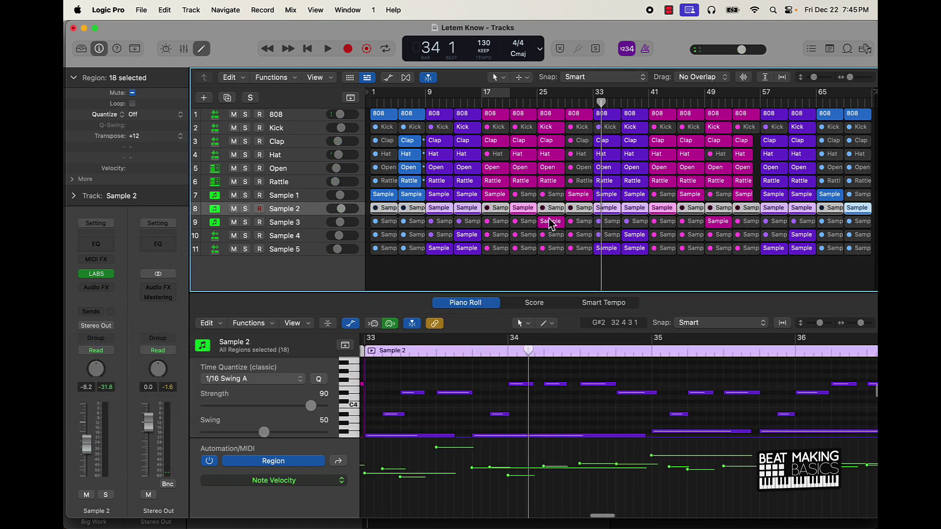
pyautogui.click(125, 294)
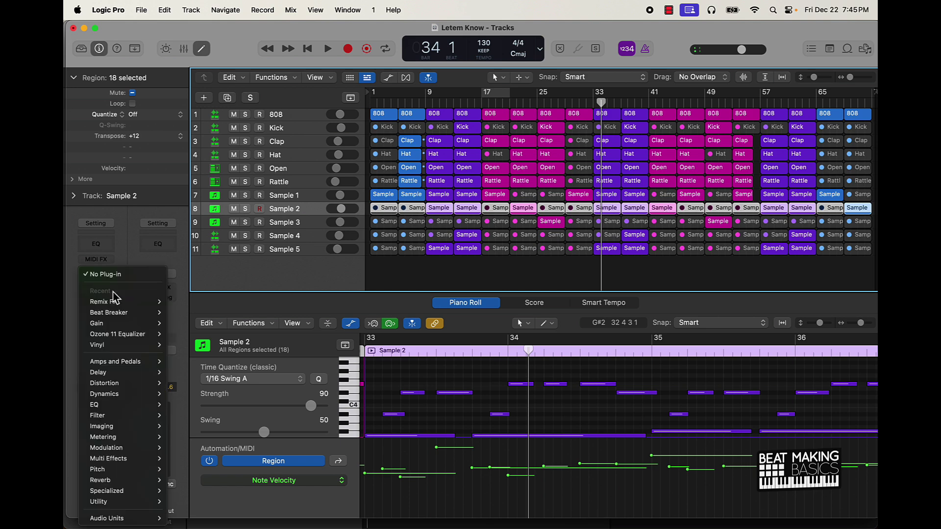
pyautogui.click(195, 310)
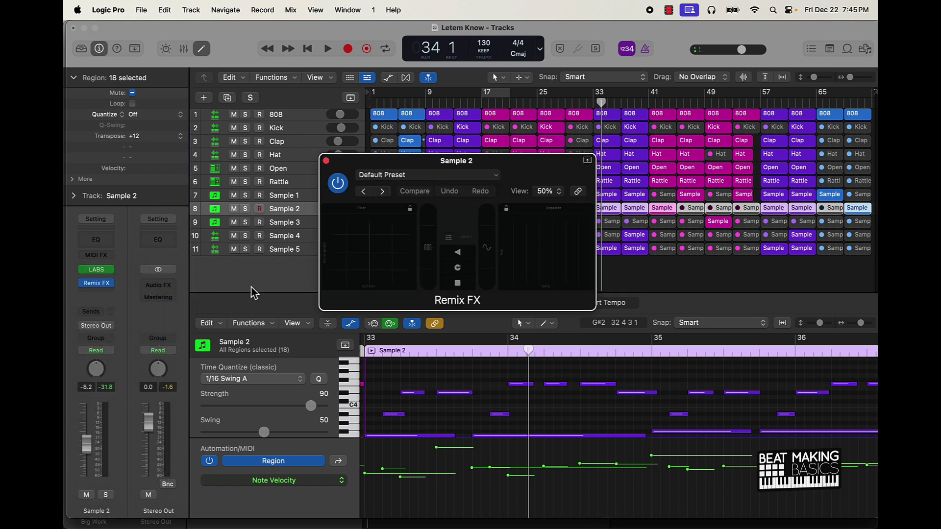
pyautogui.click(112, 351)
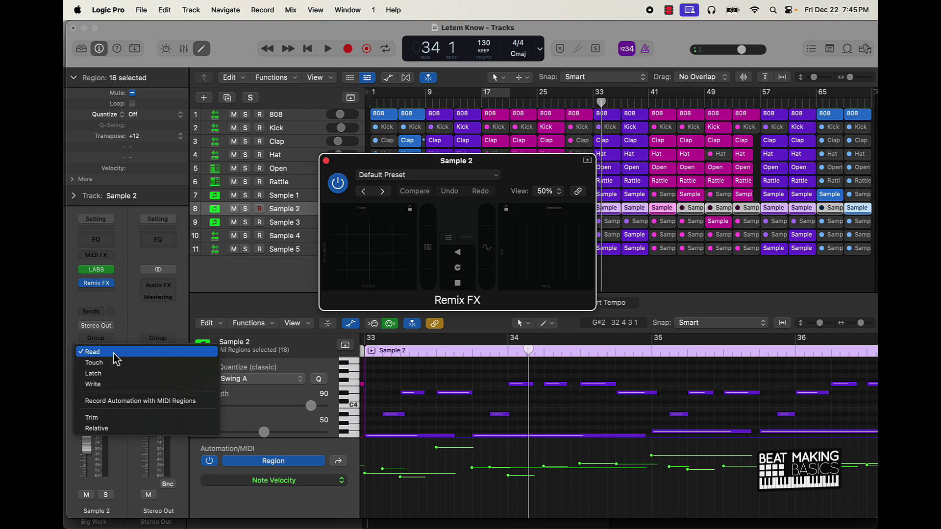
pyautogui.click(112, 363)
# Play from beat 4 of bar 39 and record a Remix FX filter sweep over the Sample 2 region at bar 41.
pyautogui.doubleClick(641, 101)
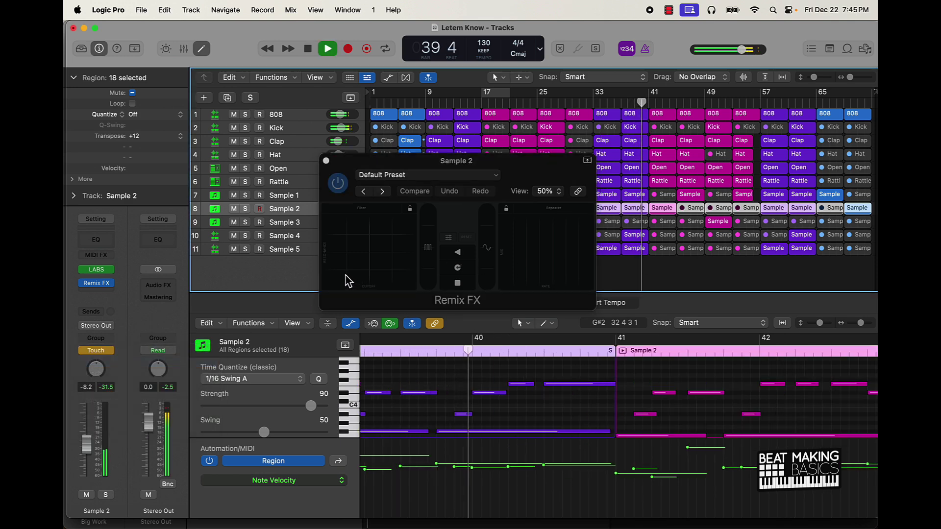
pyautogui.moveTo(343, 267); pyautogui.dragTo(375, 273)
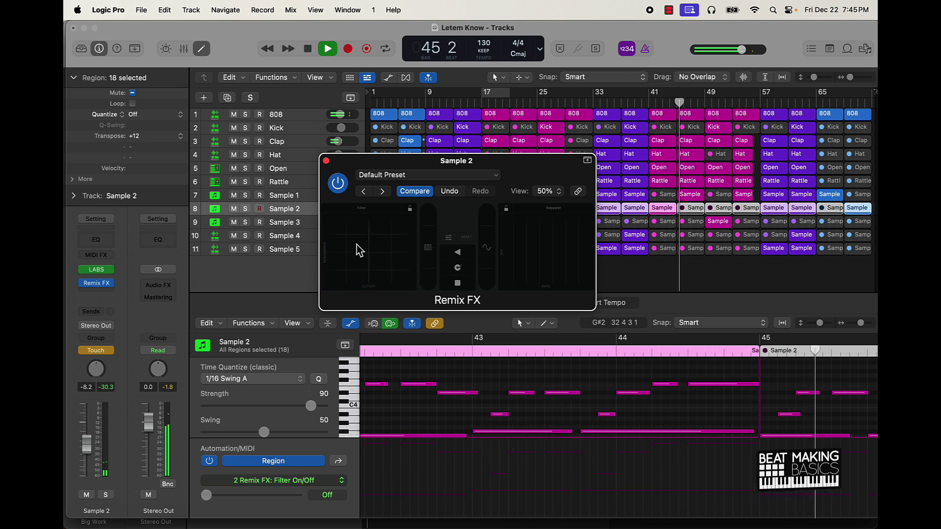
pyautogui.press('space')
# Close the Remix FX window of Sample 2 and set the track's automation mode back to Read.
pyautogui.click(326, 161)
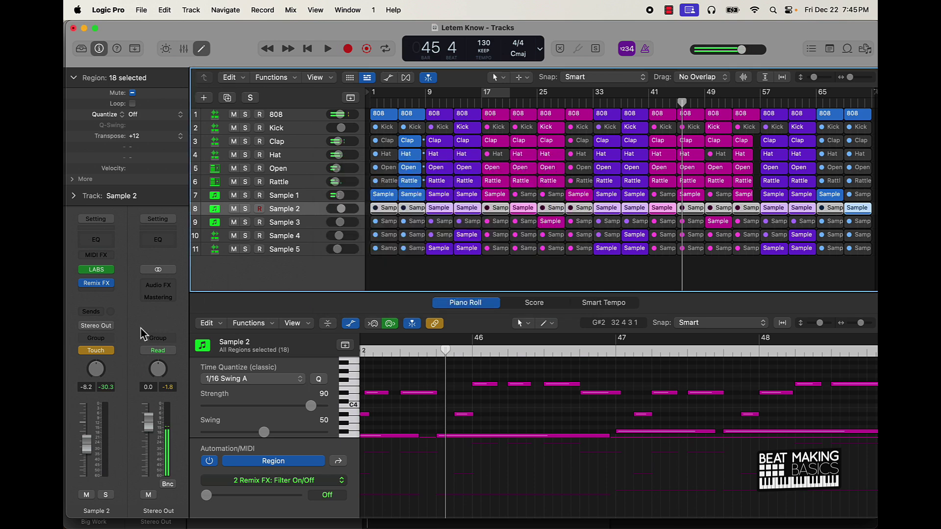
pyautogui.click(115, 351)
pyautogui.click(101, 343)
# Deselect all regions, hide the Piano Roll editor, and return the playhead to bar 1.
pyautogui.click(513, 277)
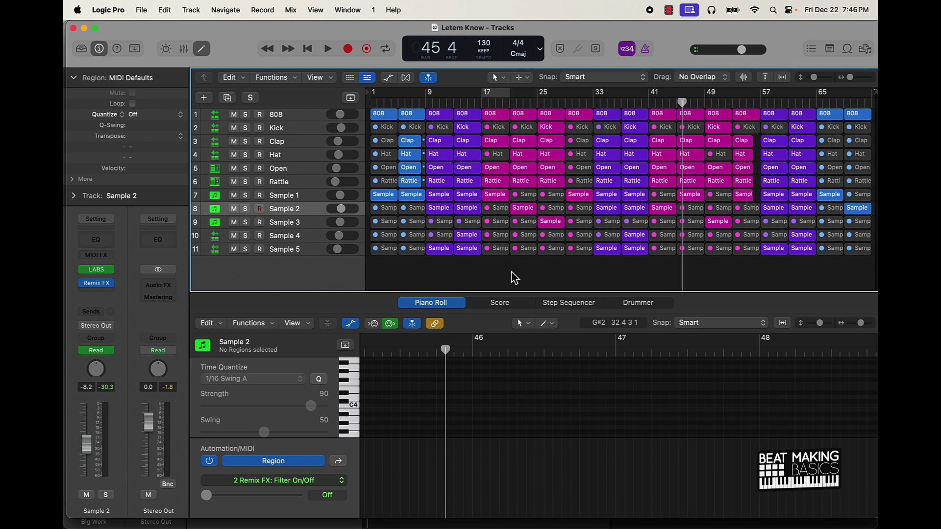
pyautogui.click(202, 50)
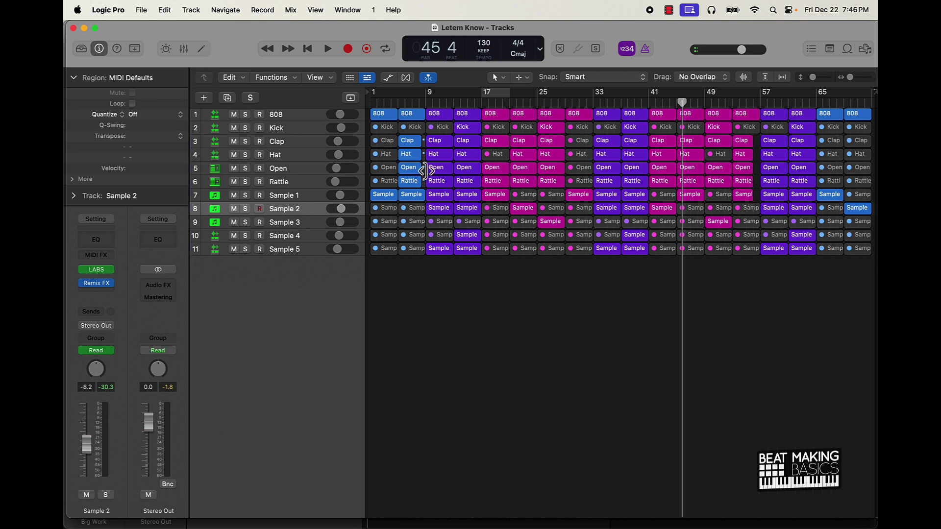
pyautogui.press('Return')
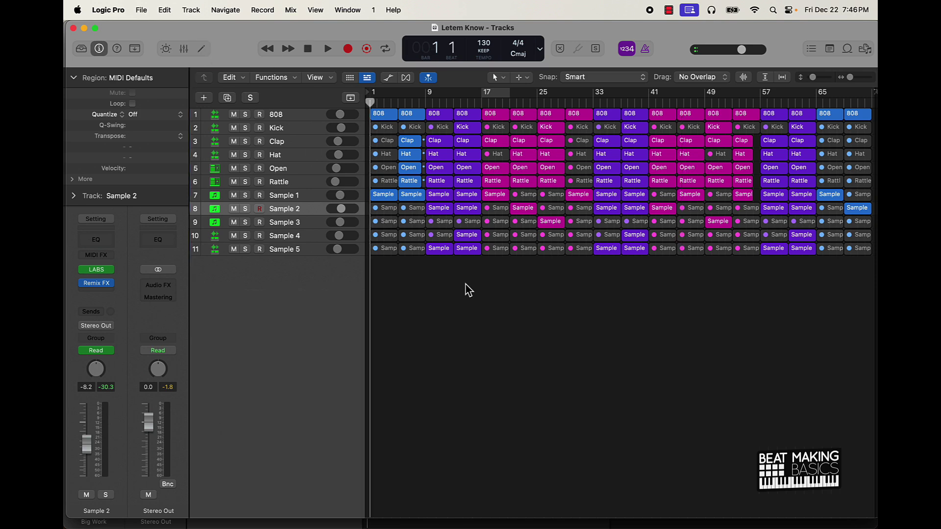